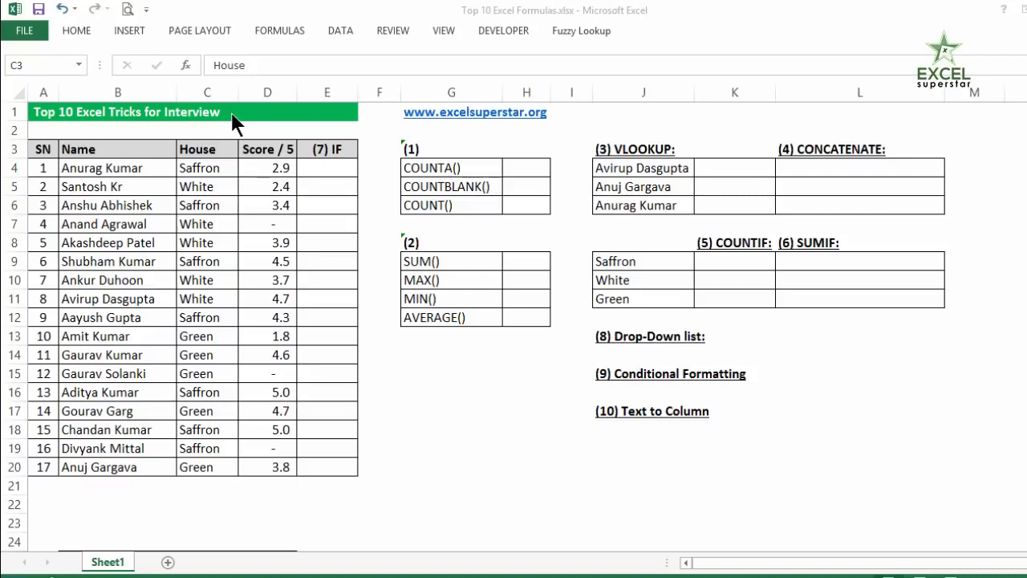
Step: Examine the House and Score columns of the data table, including the dash entries in D7, D15 and D19
key(ctrl+shift+Down)
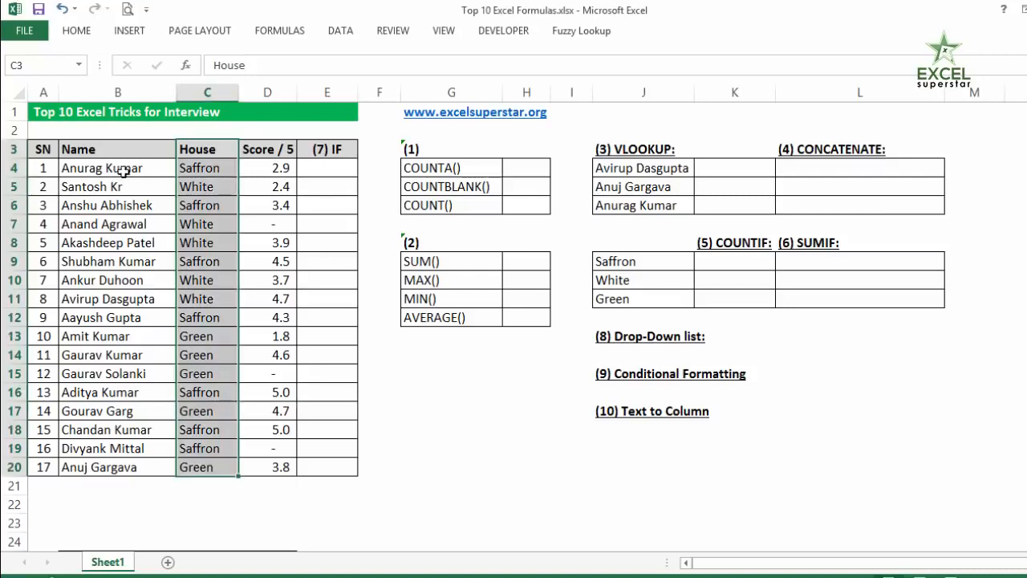
click(192, 169)
drag(189, 184, 207, 466)
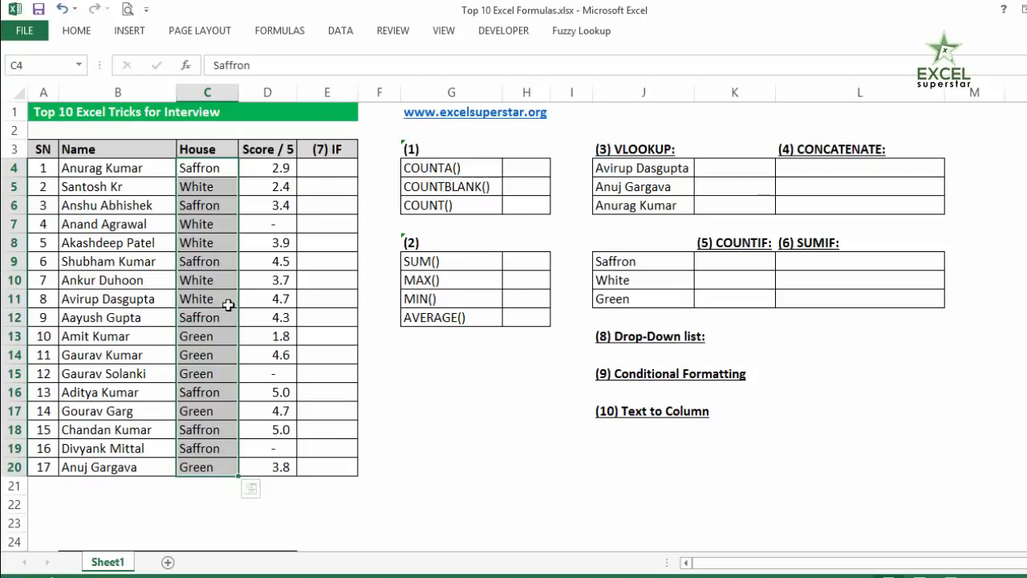
drag(266, 168, 271, 467)
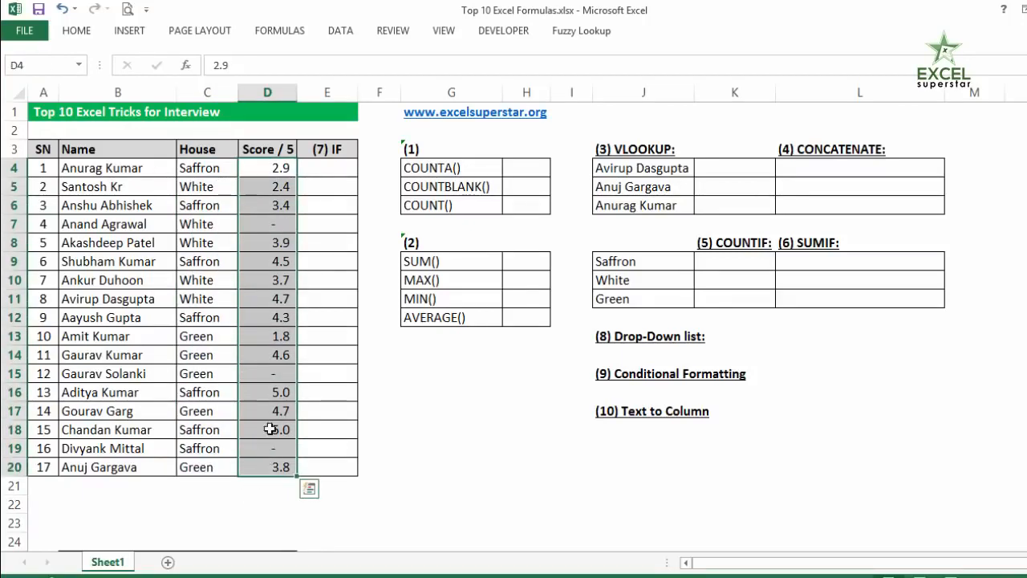
click(267, 374)
click(273, 446)
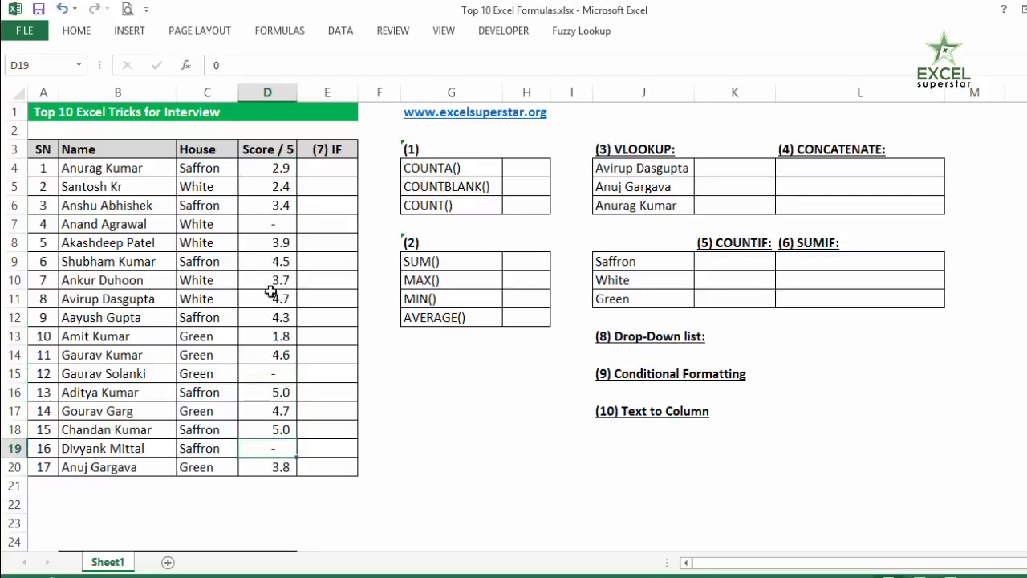
click(266, 228)
click(278, 374)
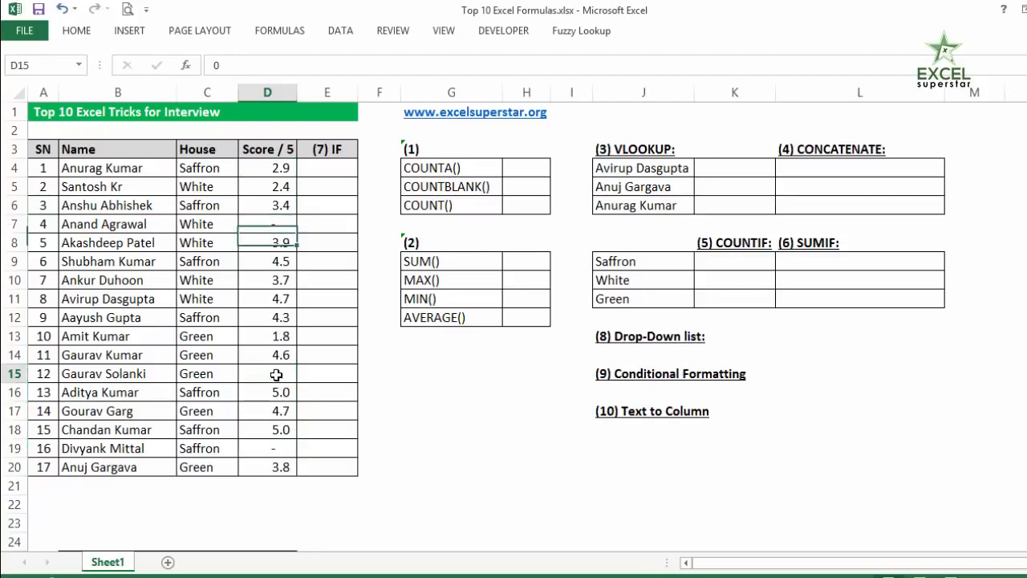
click(277, 451)
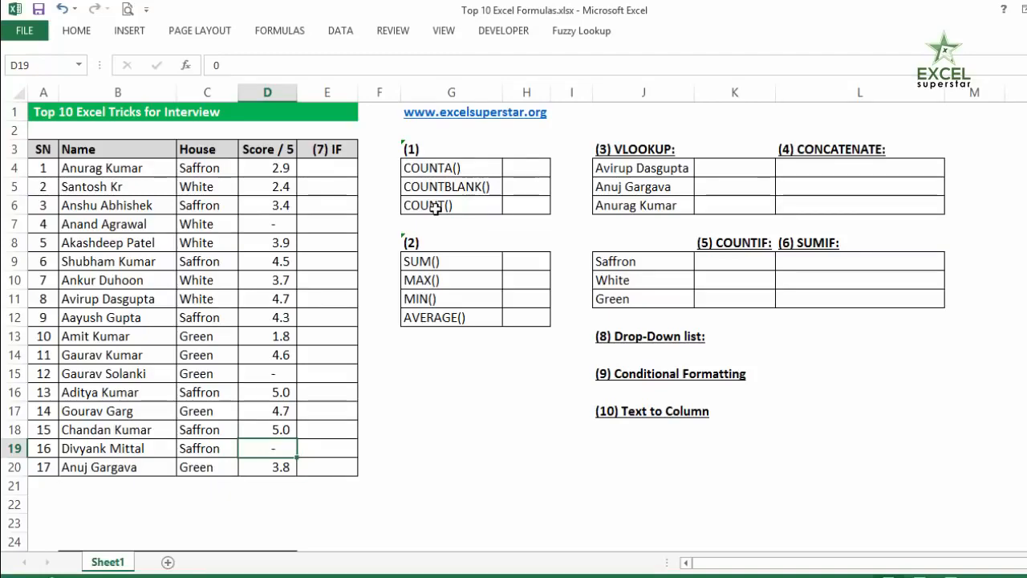
Step: Enter a COUNTA formula in H4 that counts the non-empty score cells in D4:D20
click(579, 178)
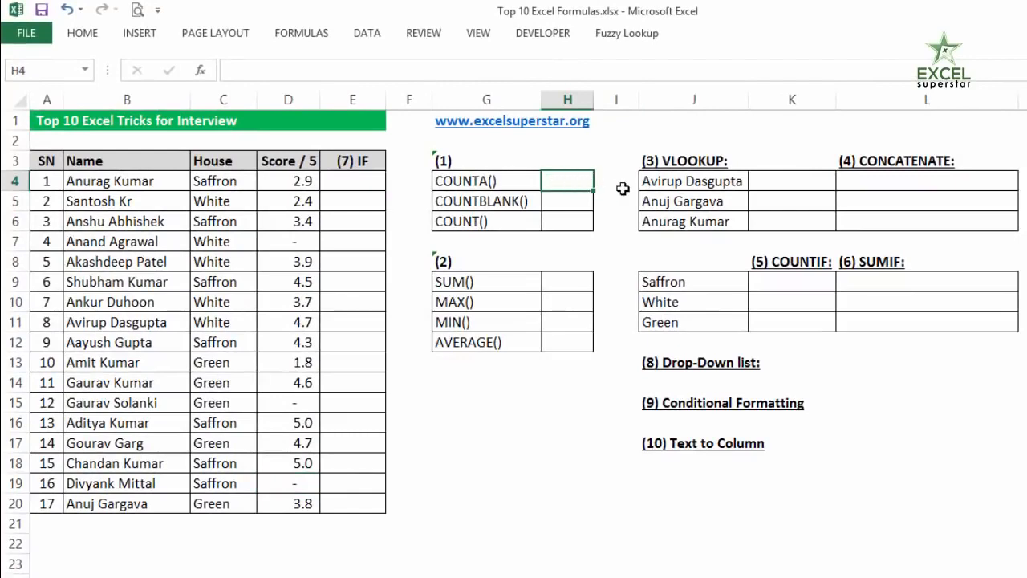
text(=count)
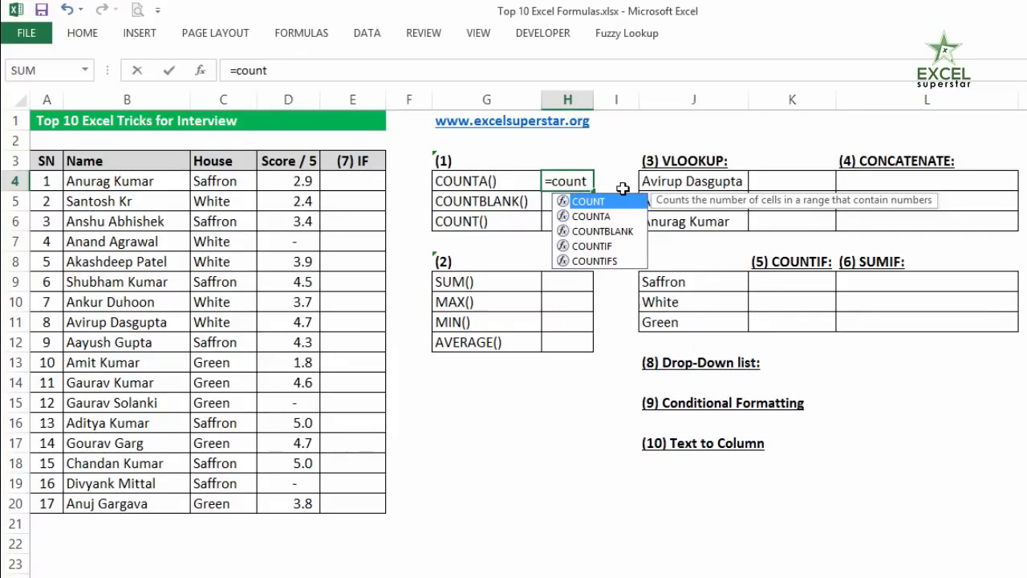
key(Down)
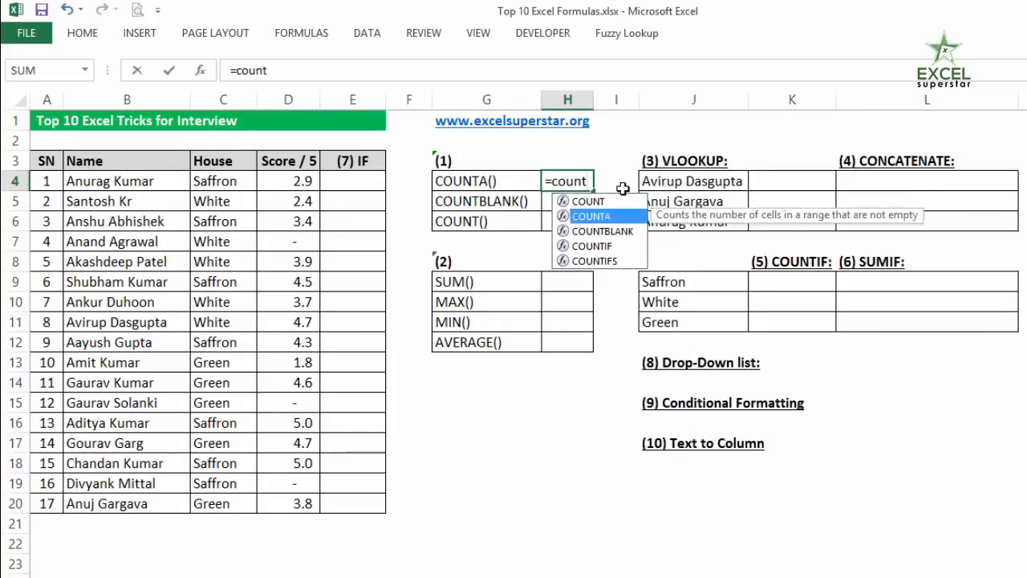
text(t)
key(Tab)
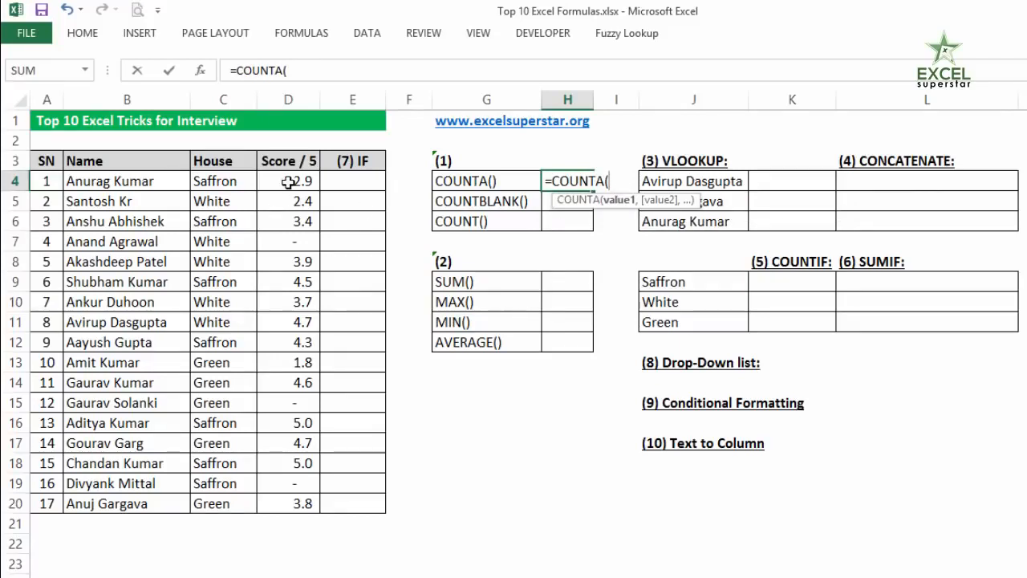
drag(286, 184, 280, 500)
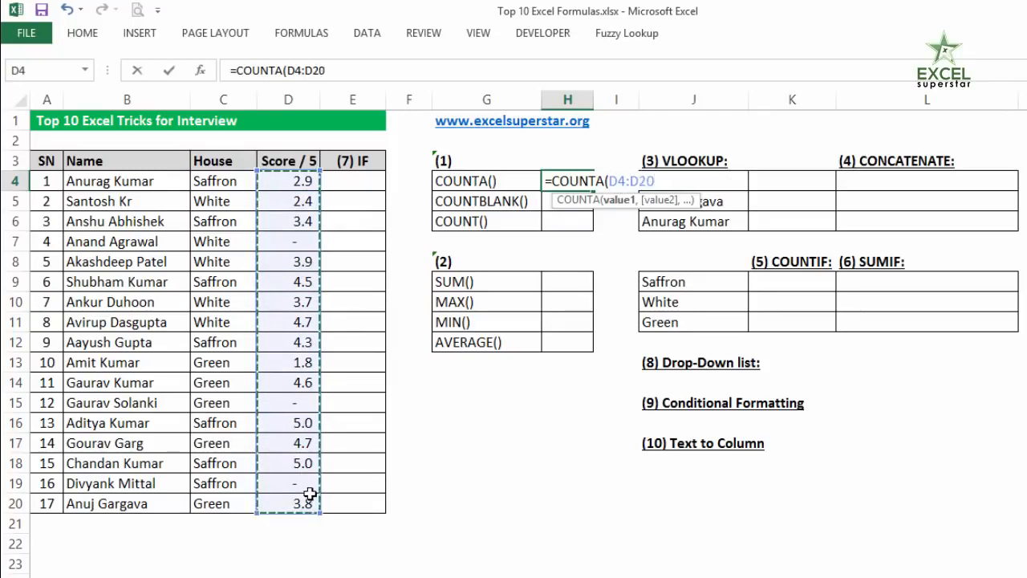
key(Return)
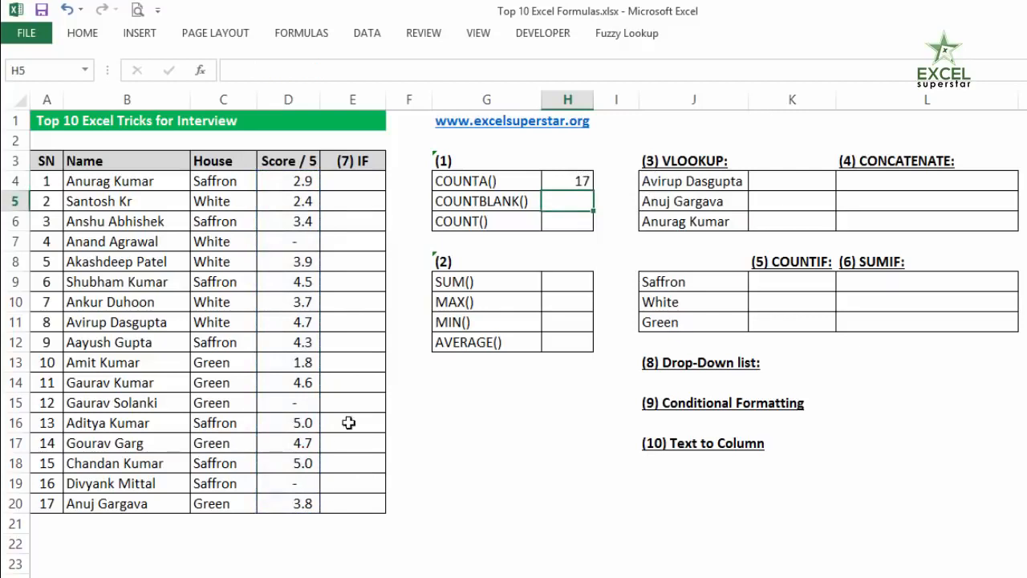
Step: Clear the contents of the three dash score cells D7, D15 and D19
click(303, 241)
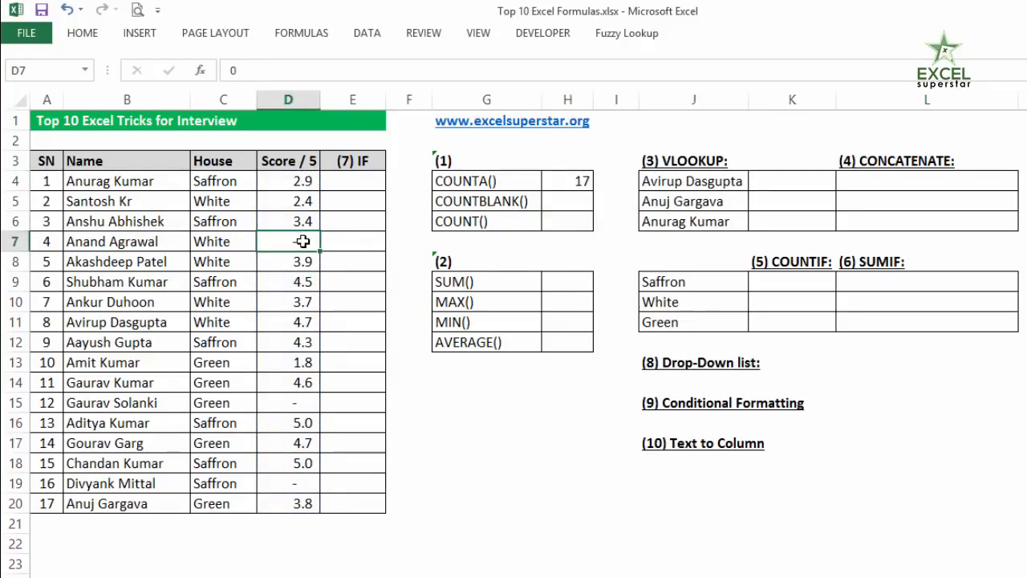
key(Delete)
click(293, 405)
key(Delete)
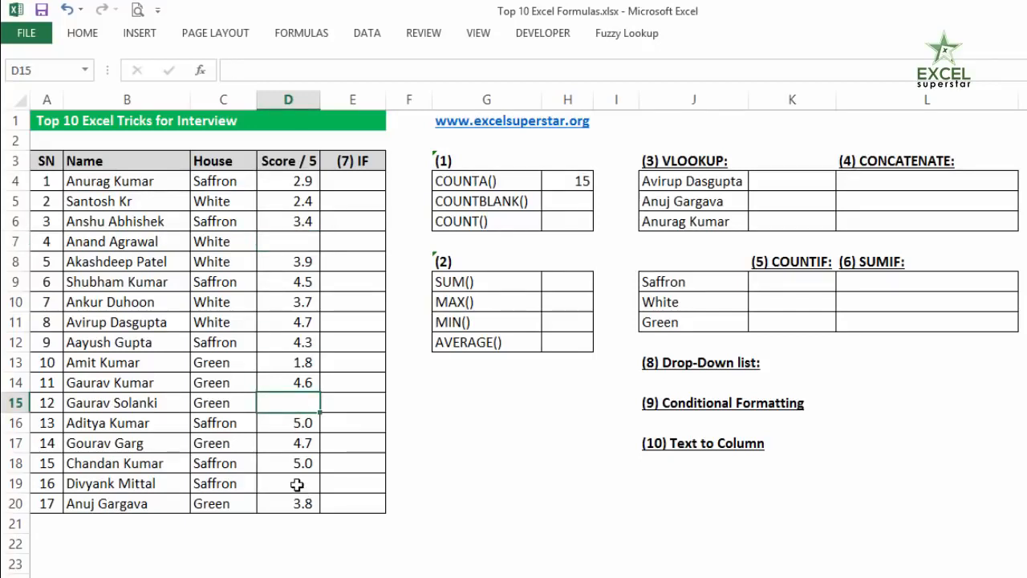
click(297, 485)
key(Delete)
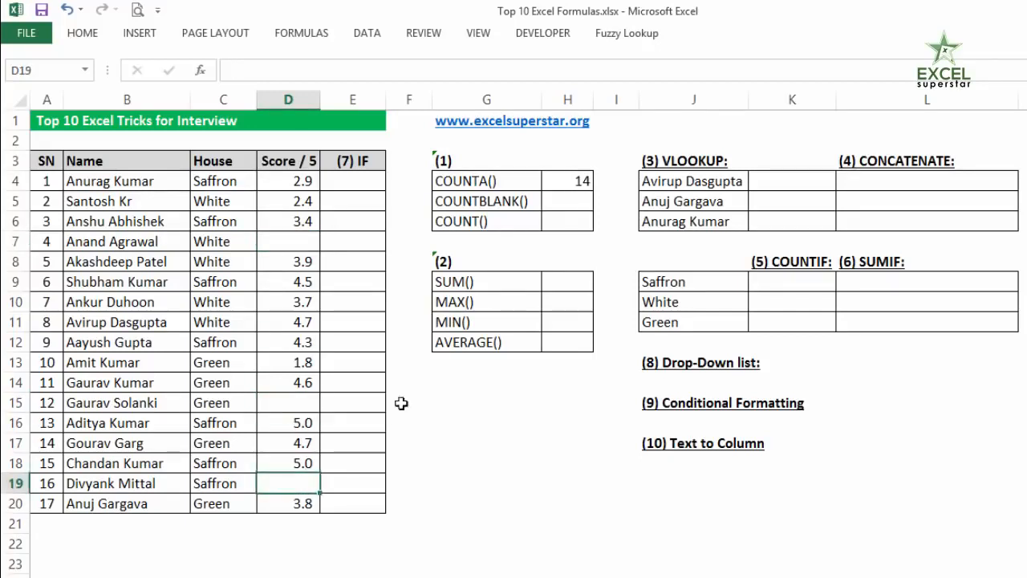
Step: Inspect the range used by the COUNTA formula in H4 and check the emptied score cells D7, D15 and D19
click(569, 184)
double_click(567, 181)
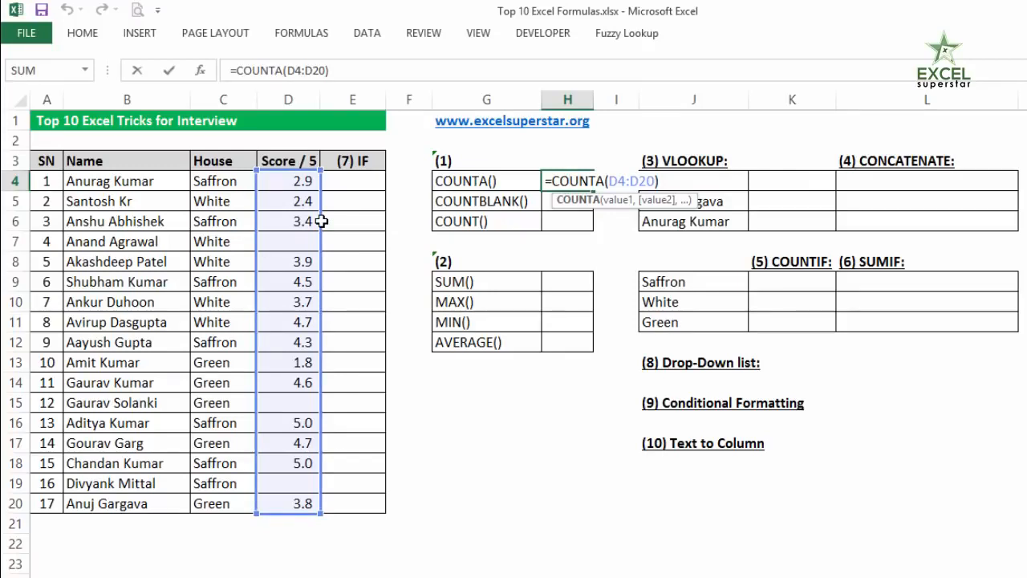
key(ctrl+Return)
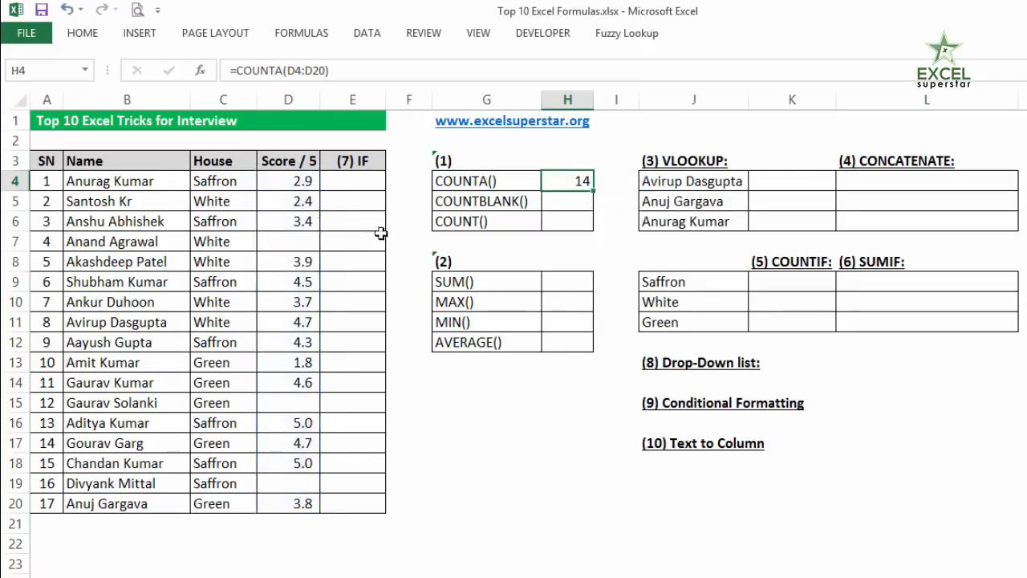
click(305, 240)
click(287, 403)
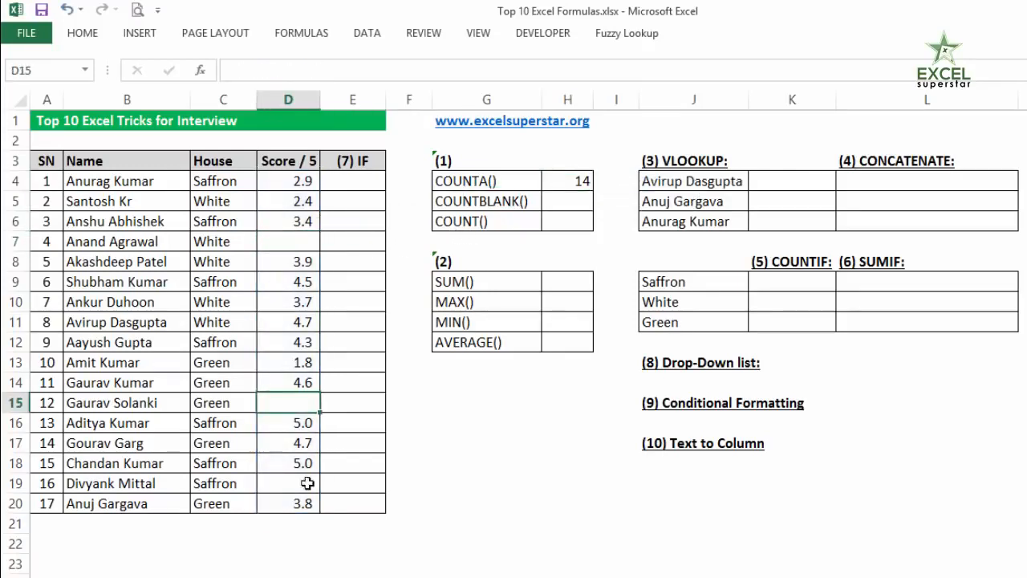
click(301, 499)
click(301, 484)
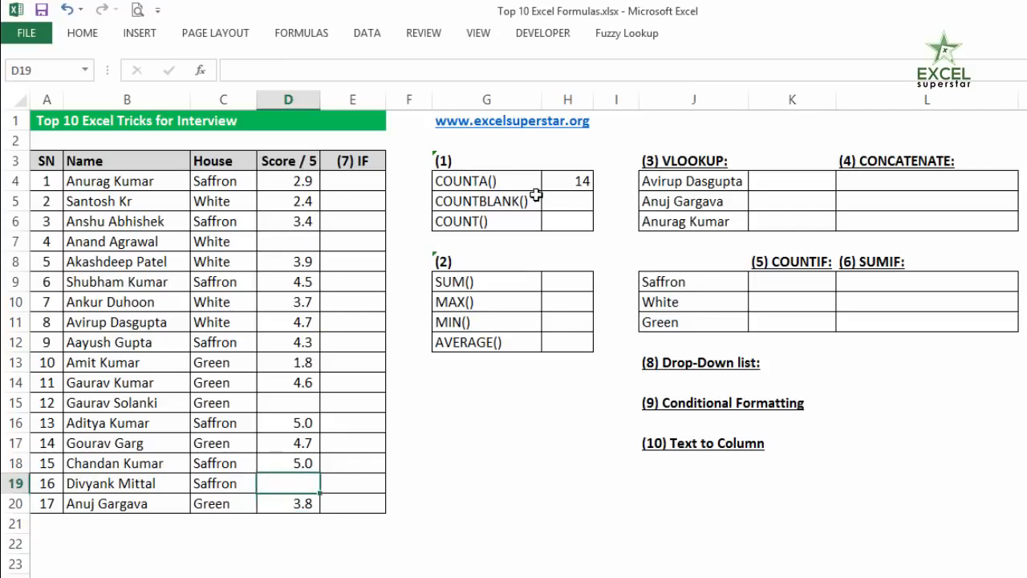
Step: Enter a COUNTBLANK formula in H5 that counts the empty score cells in D4:D20
click(561, 201)
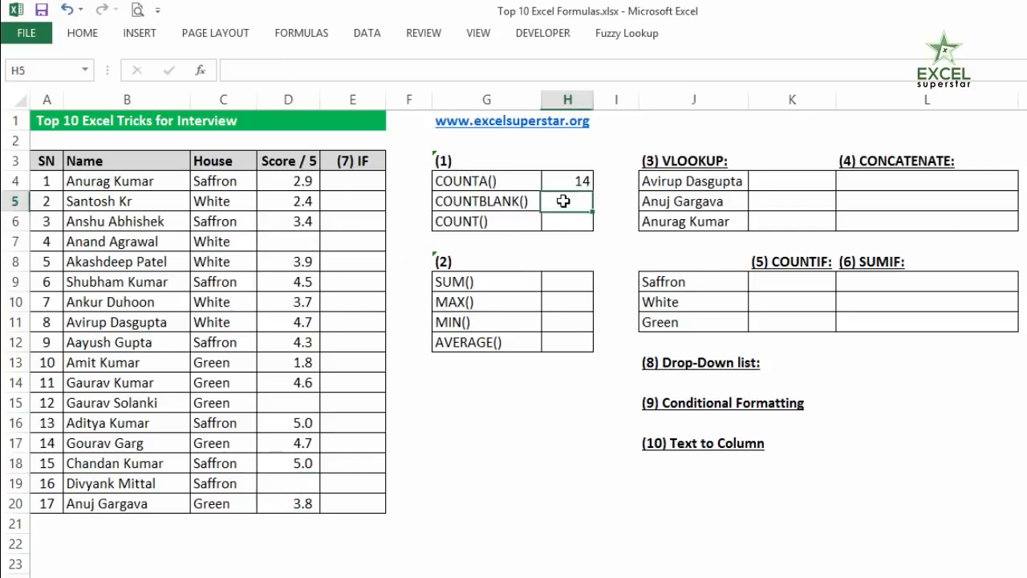
text(=count)
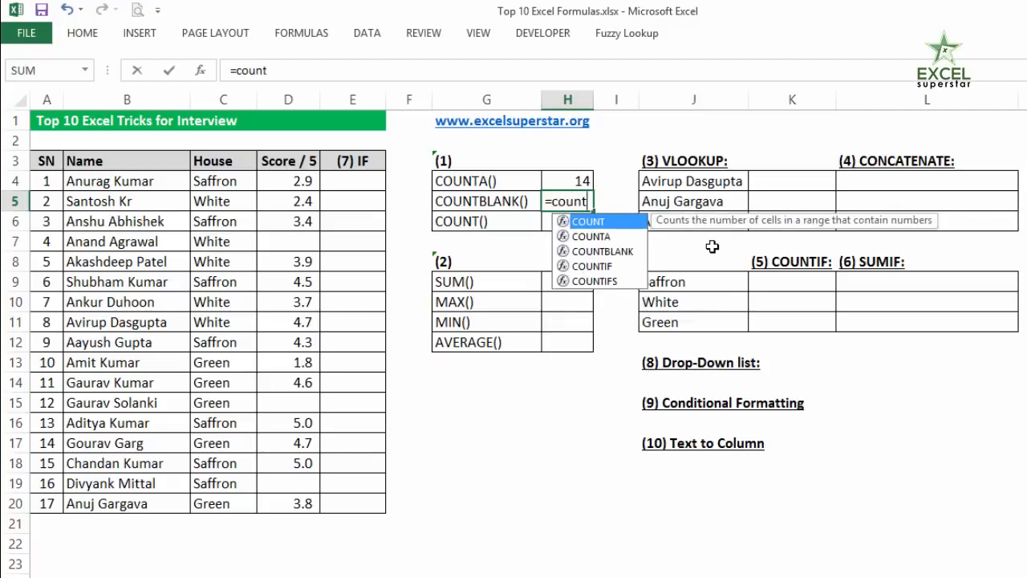
key(Down)
key(Down)
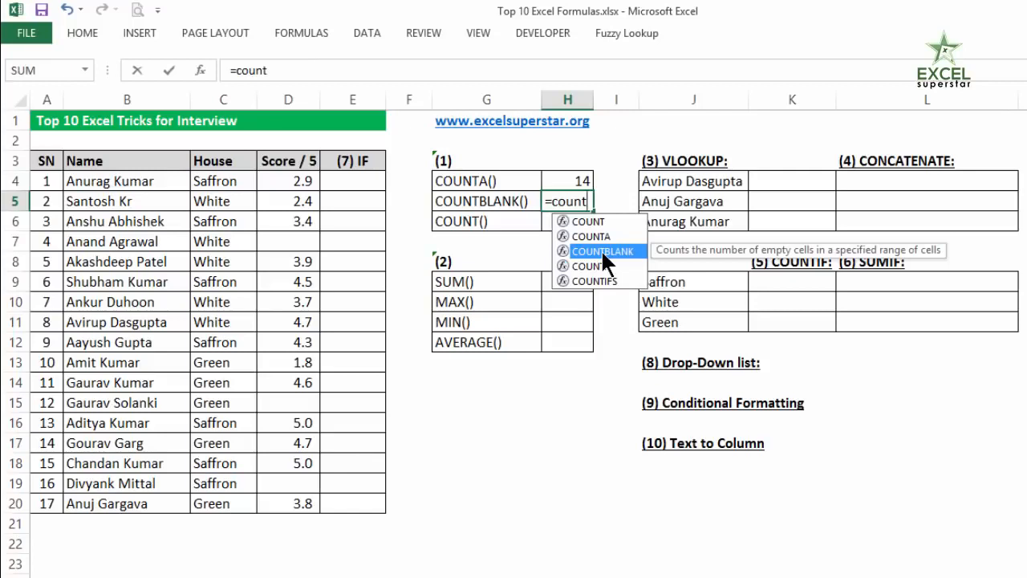
key(Tab)
drag(297, 181, 286, 503)
key(Return)
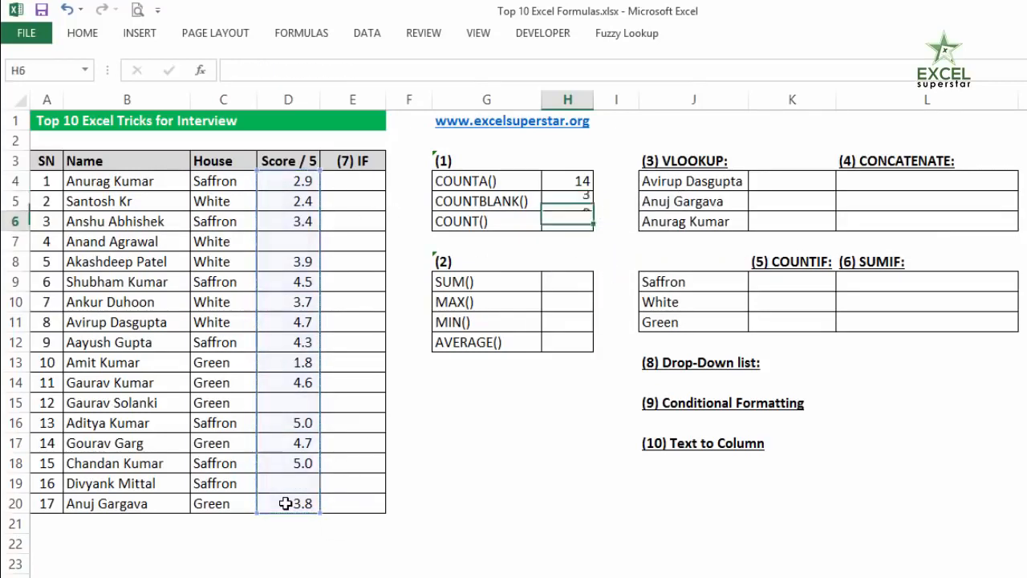
click(576, 199)
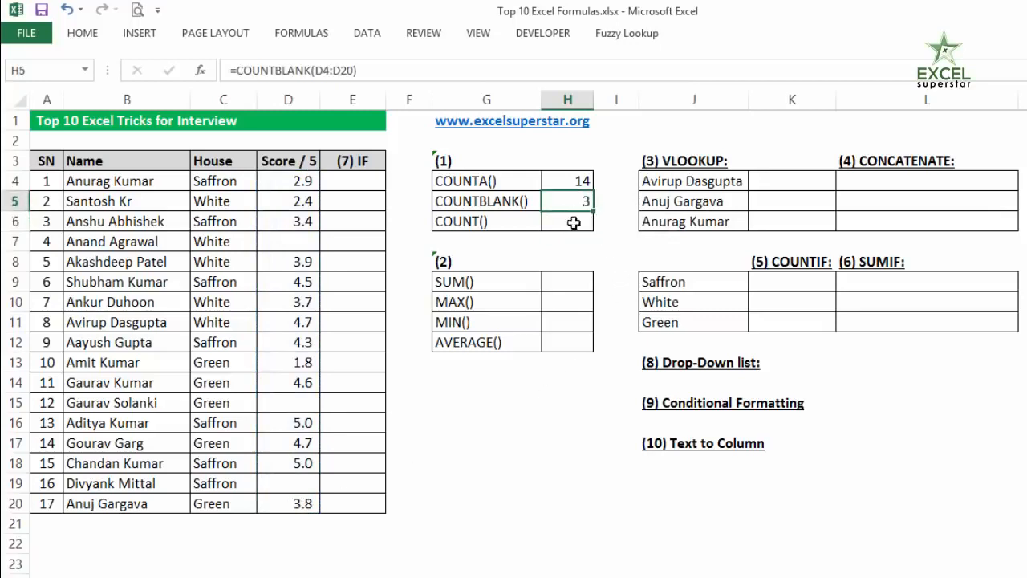
Step: Enter 0 as the score in the empty cell D7
click(300, 245)
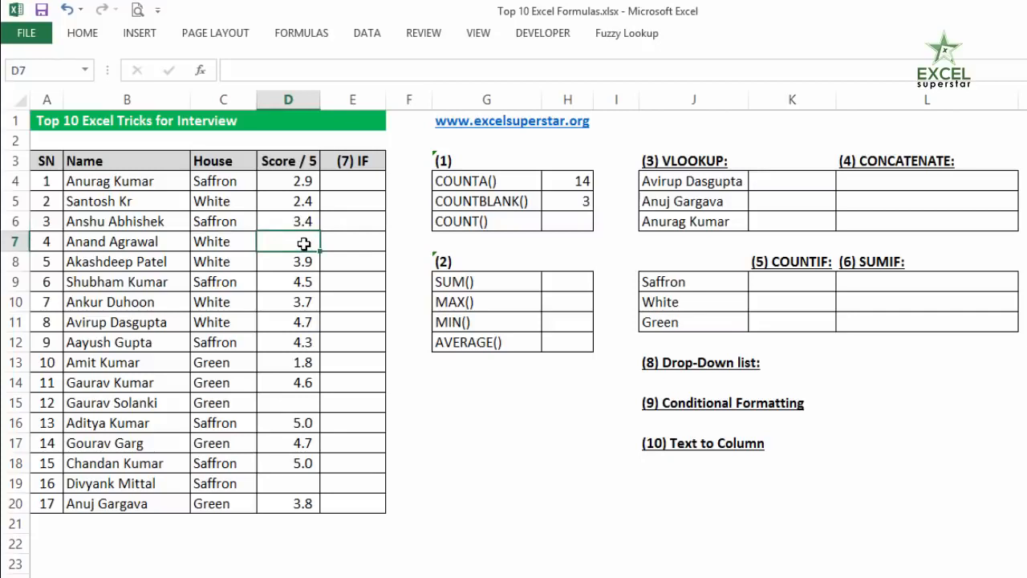
text(0)
key(Tab)
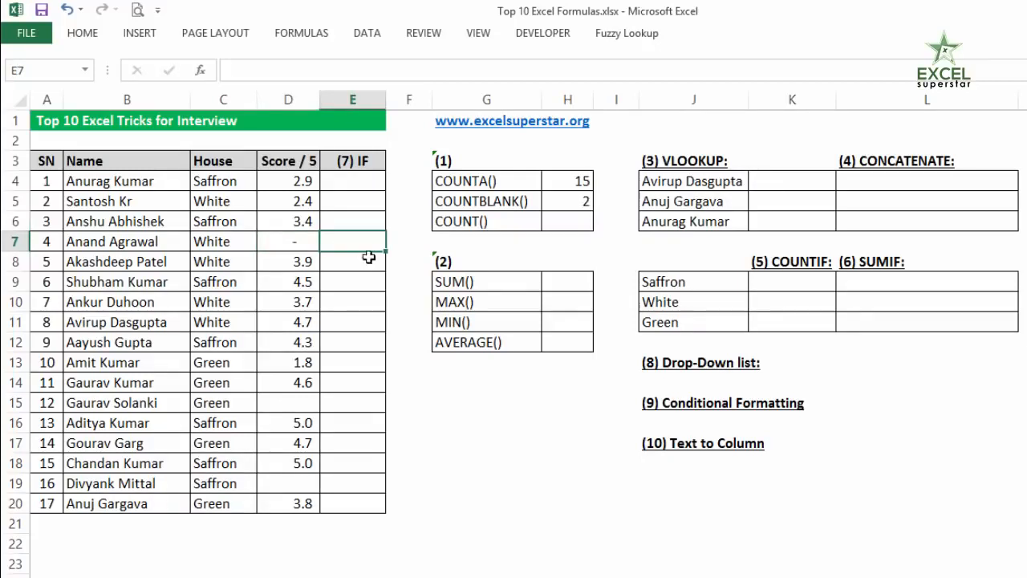
Step: Enter a COUNT formula in H6 for the numeric scores in D4:D20 and check the blank cells D15 and D19
click(581, 222)
text(=count)
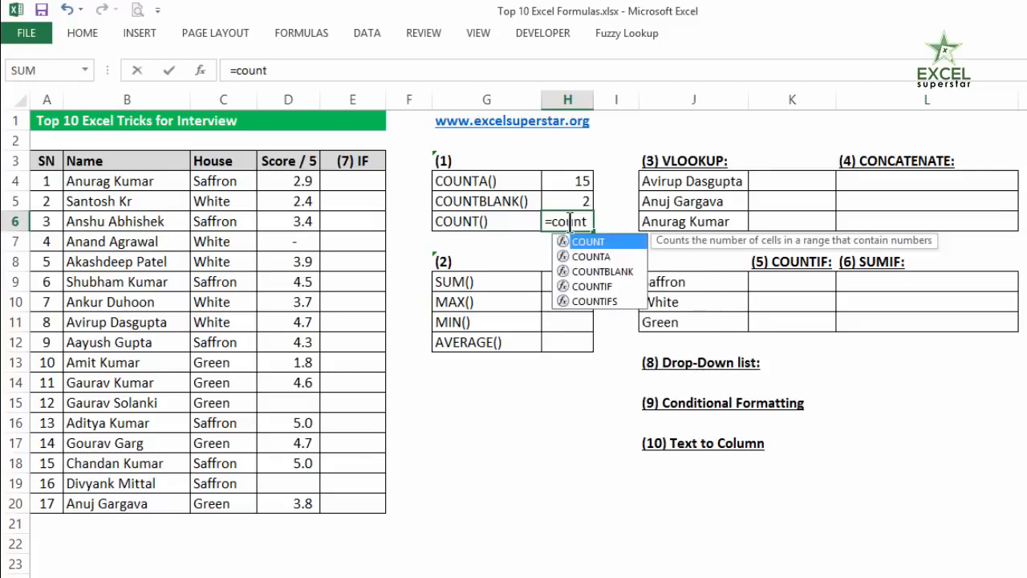
key(Tab)
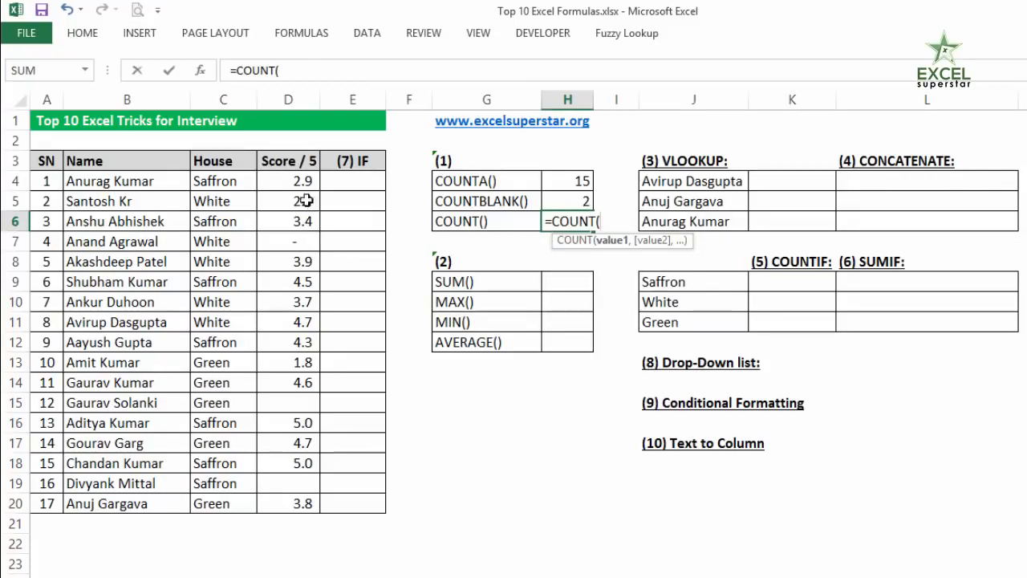
drag(294, 179, 301, 504)
key(Return)
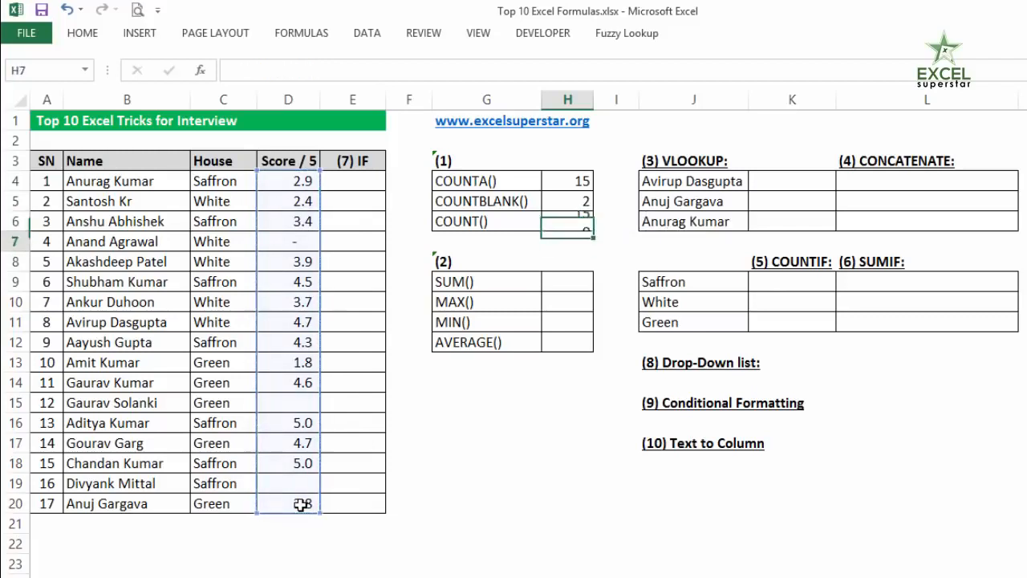
click(298, 403)
click(298, 484)
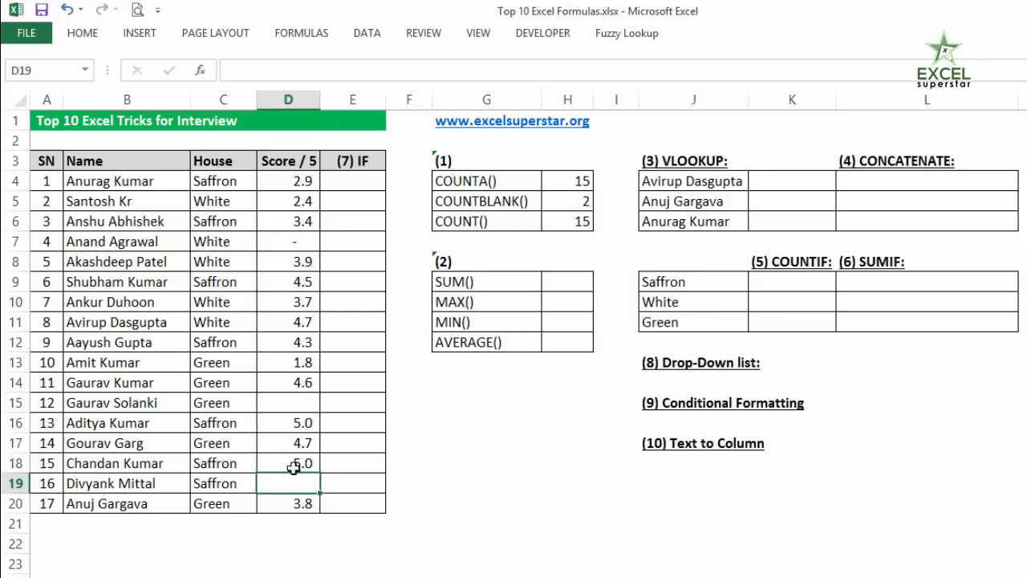
click(297, 403)
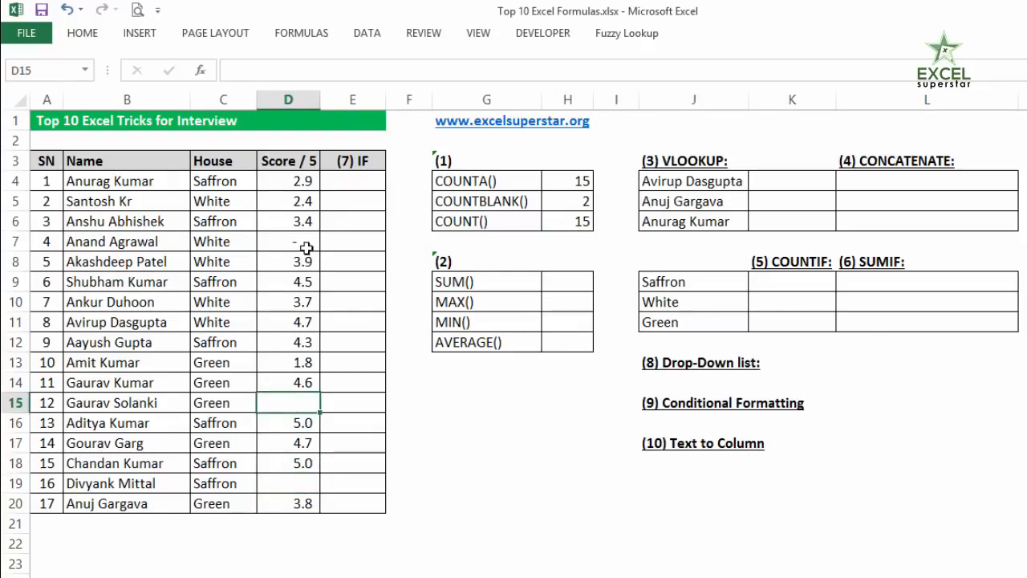
Step: Replace the score in D14 with the text X and compare it with the blank cells D15 and D19
click(310, 384)
key(Delete)
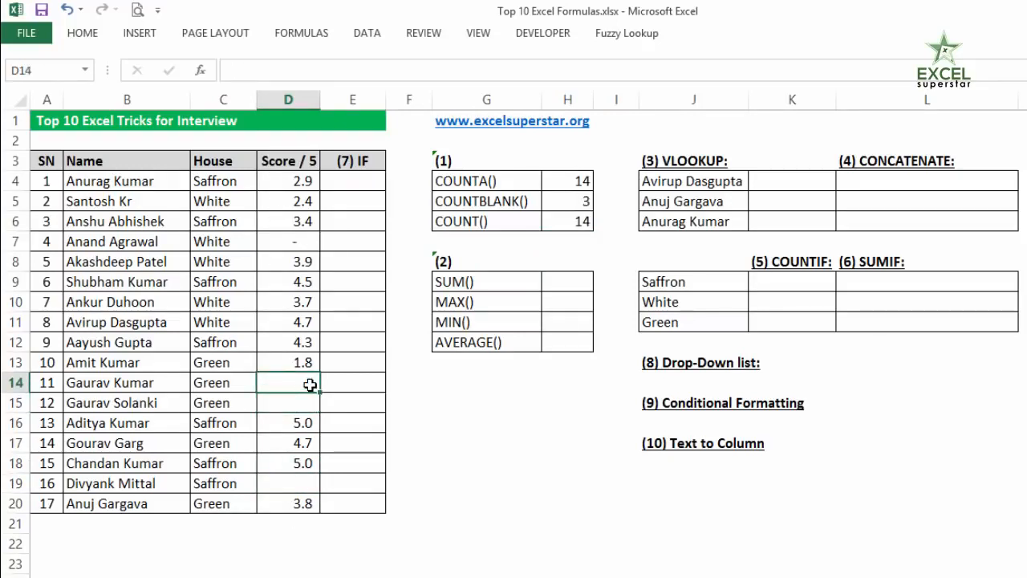
text(X)
click(618, 383)
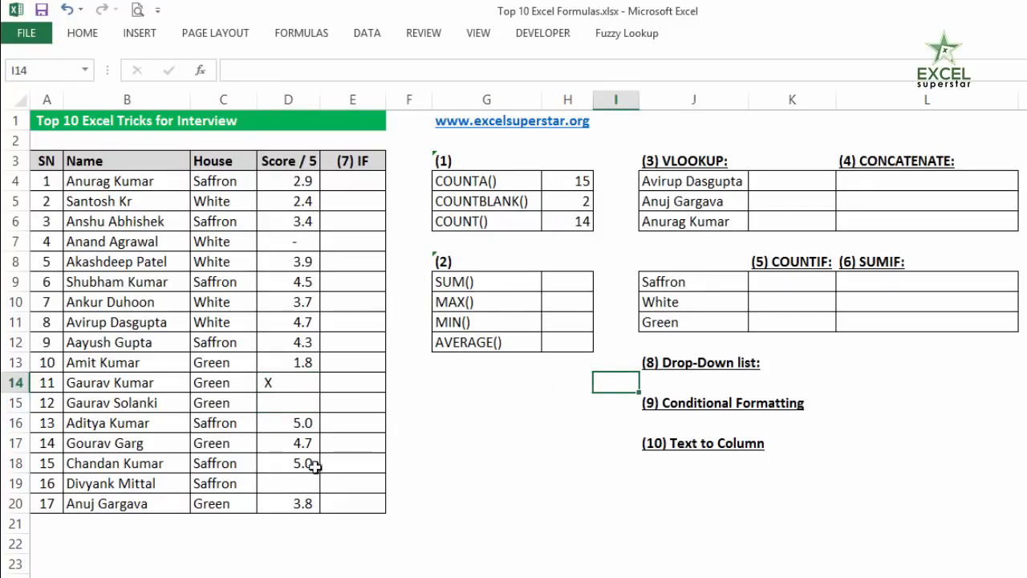
click(296, 486)
click(285, 403)
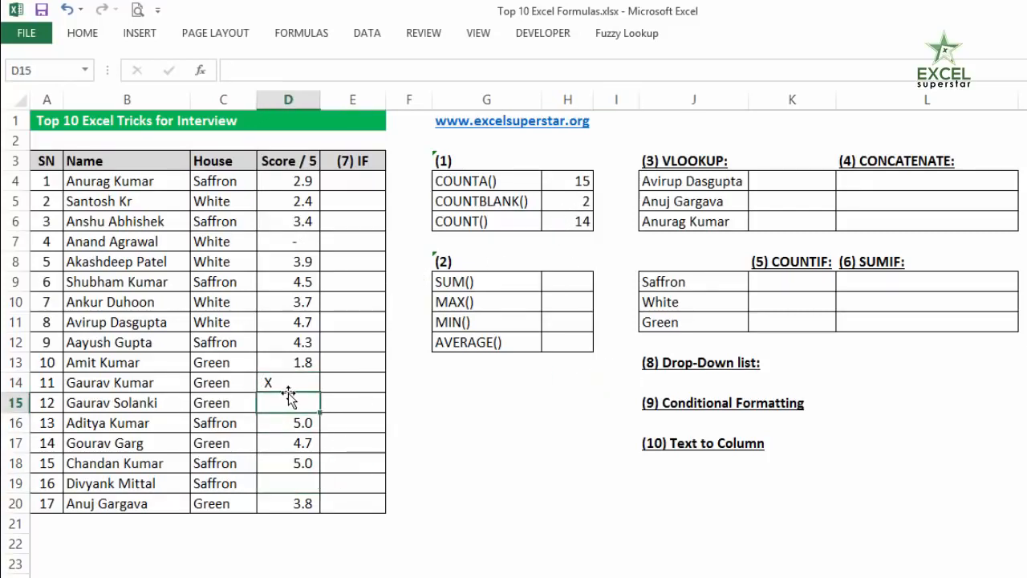
click(285, 382)
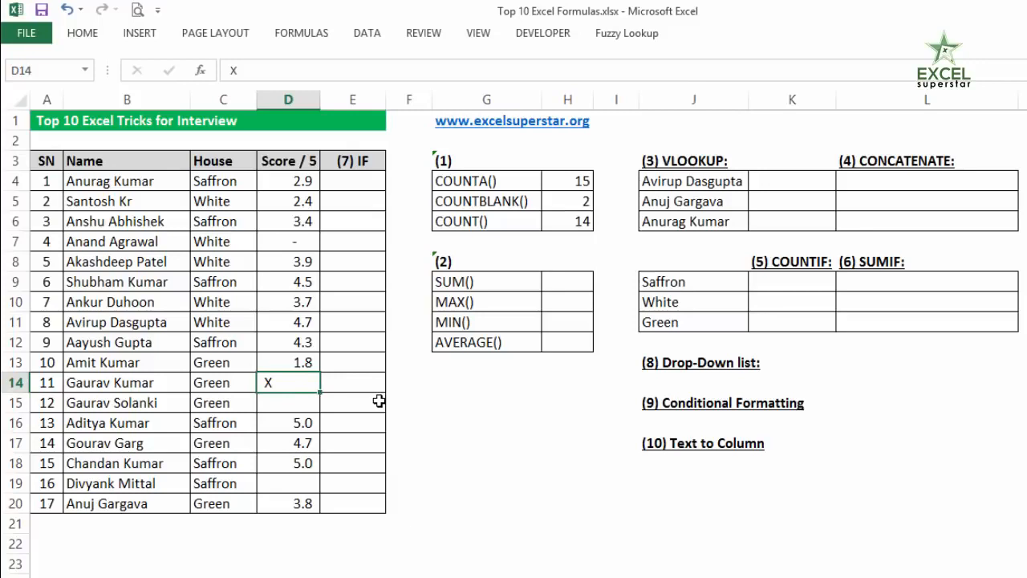
Step: Undo the text entry in D14 to restore the numeric score
key(ctrl+z)
key(ctrl+z)
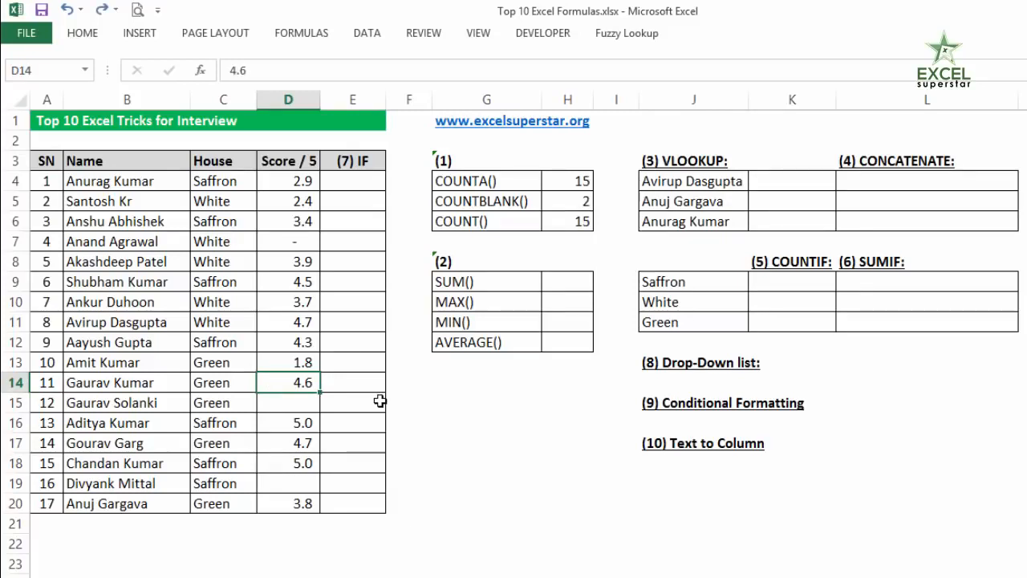
Step: Enter a SUM formula in H9 that totals the scores in D4:D20
click(569, 283)
text(=)
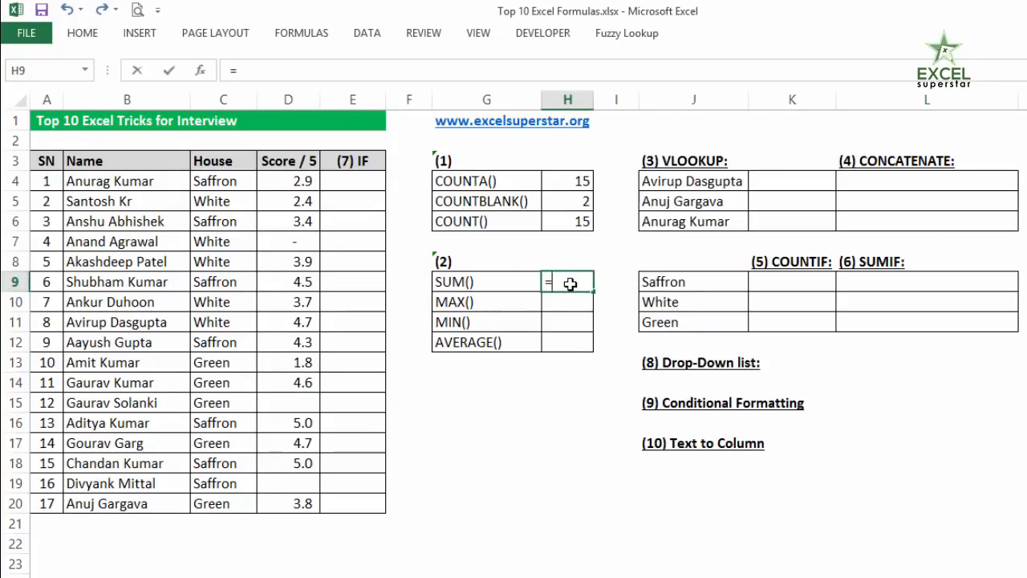
text(sum)
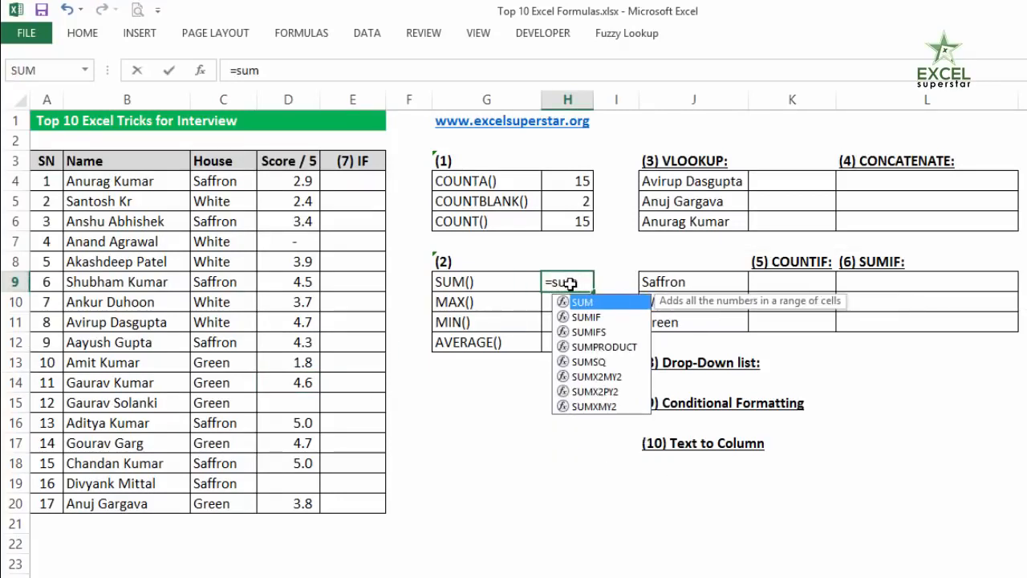
key(Tab)
drag(305, 181, 301, 506)
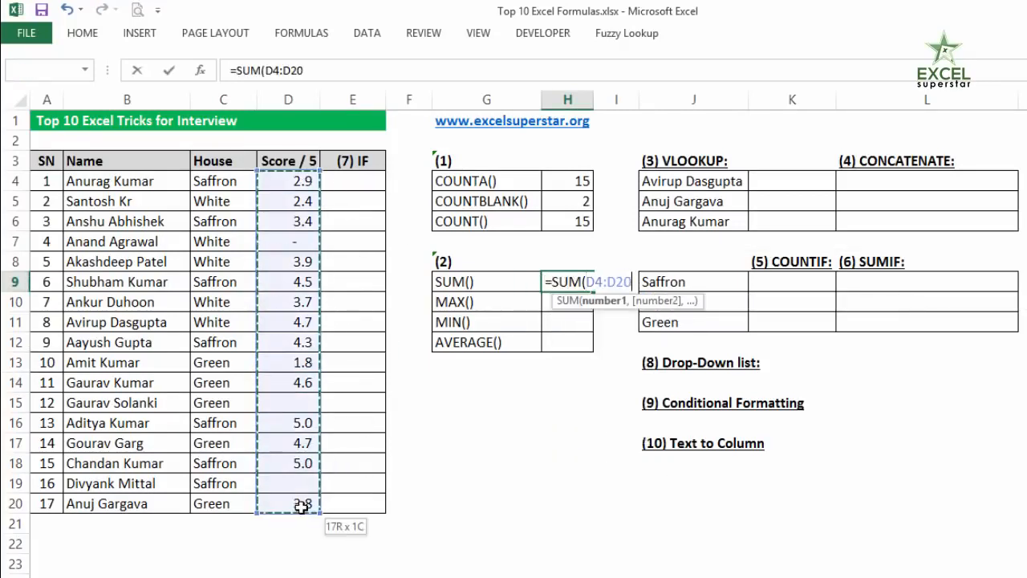
key(Return)
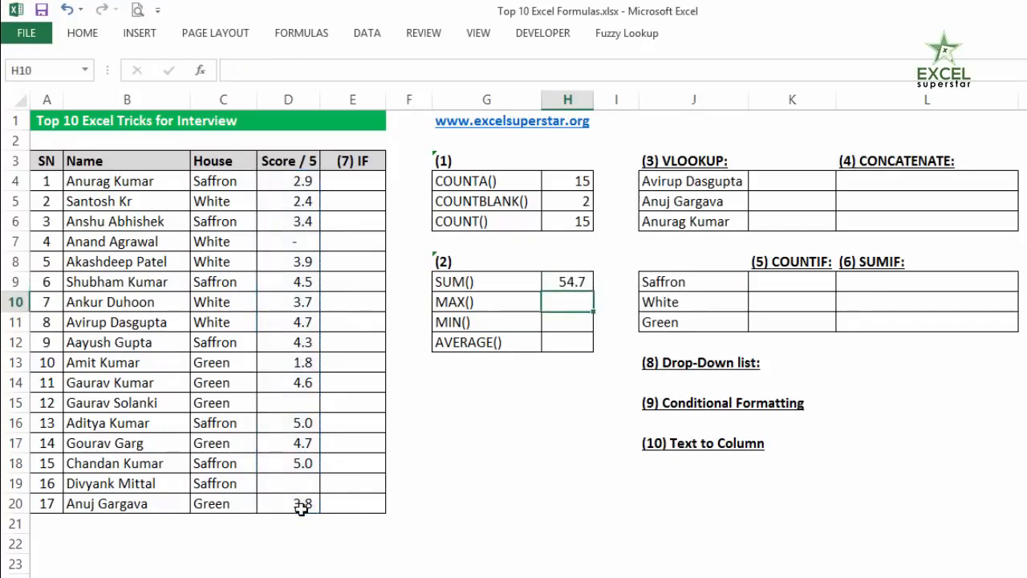
Step: Enter a MAX formula in H10 that finds the highest score in D4:D20
text(=max)
key(Tab)
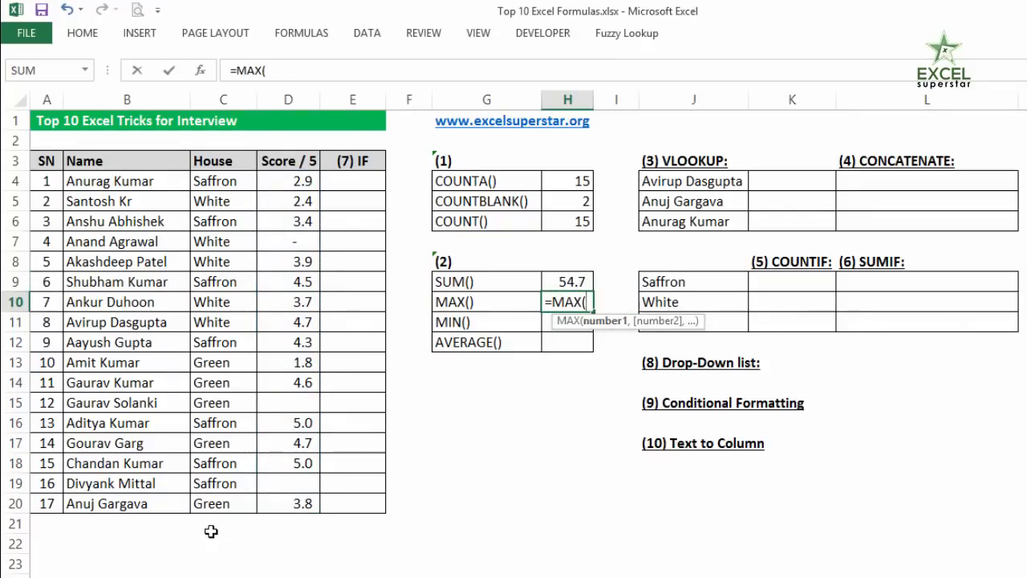
drag(302, 181, 302, 503)
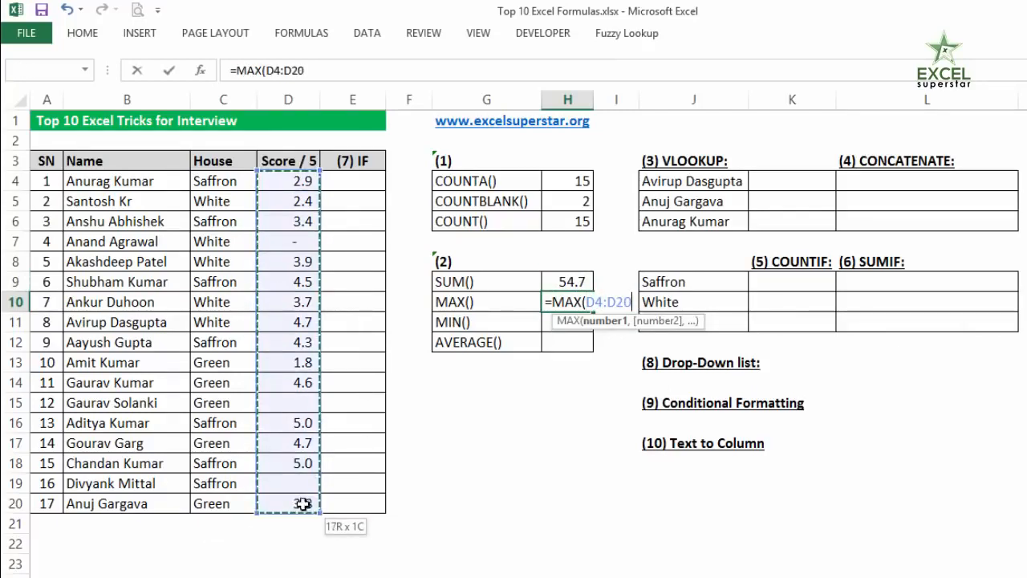
key(Return)
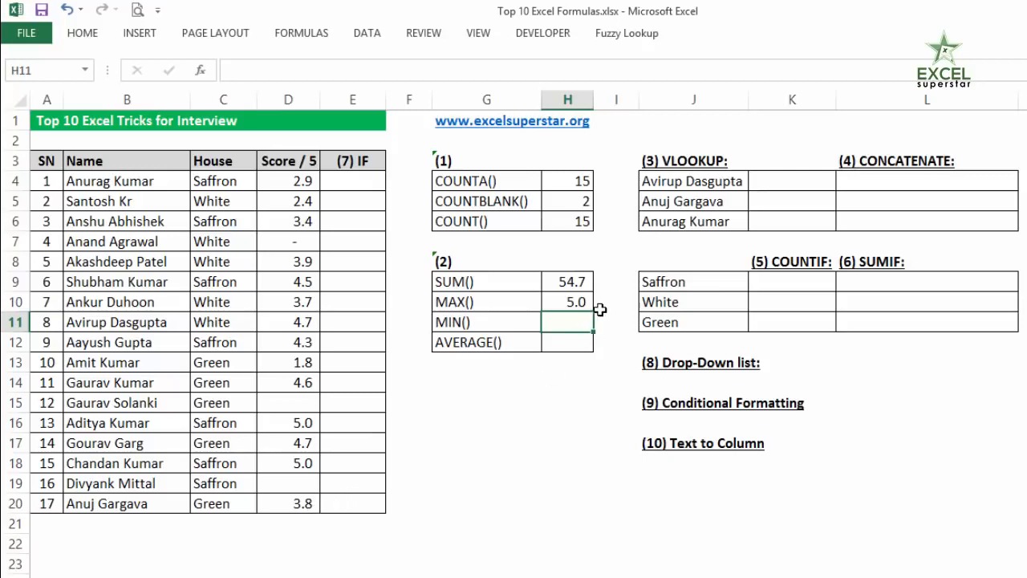
Step: Enter a MIN formula in H11 for the lowest score in D4:D20 and check the zero score in D7
text(=min)
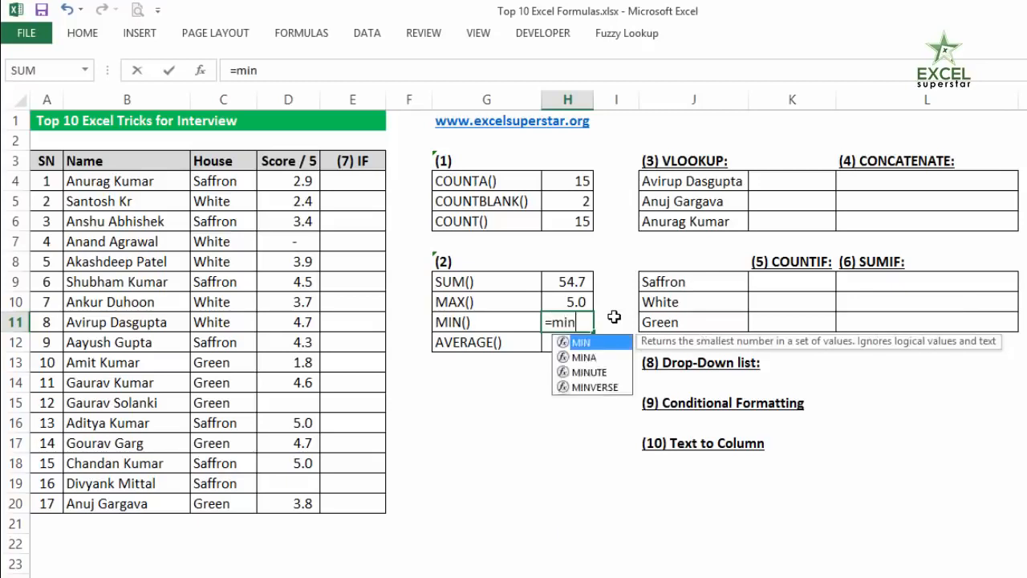
key(Tab)
drag(297, 182, 300, 498)
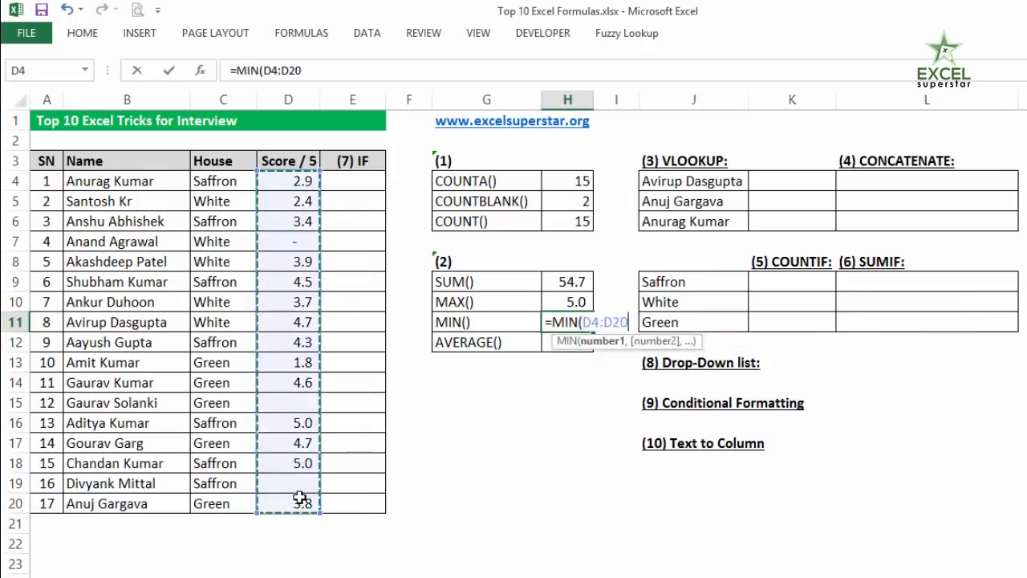
key(Return)
click(308, 245)
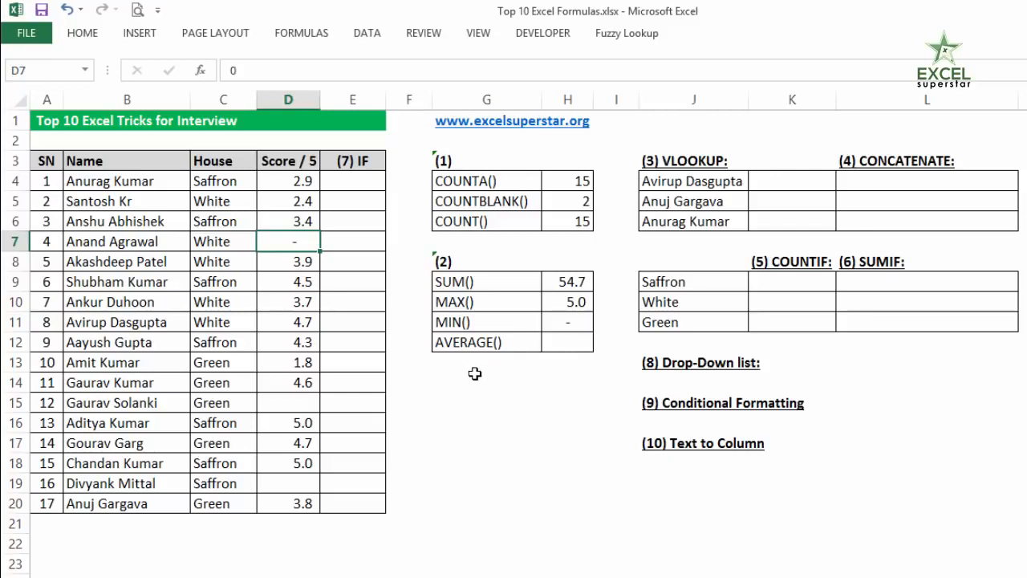
Step: Fill the blank score cells D15 and D19 with 0
click(586, 341)
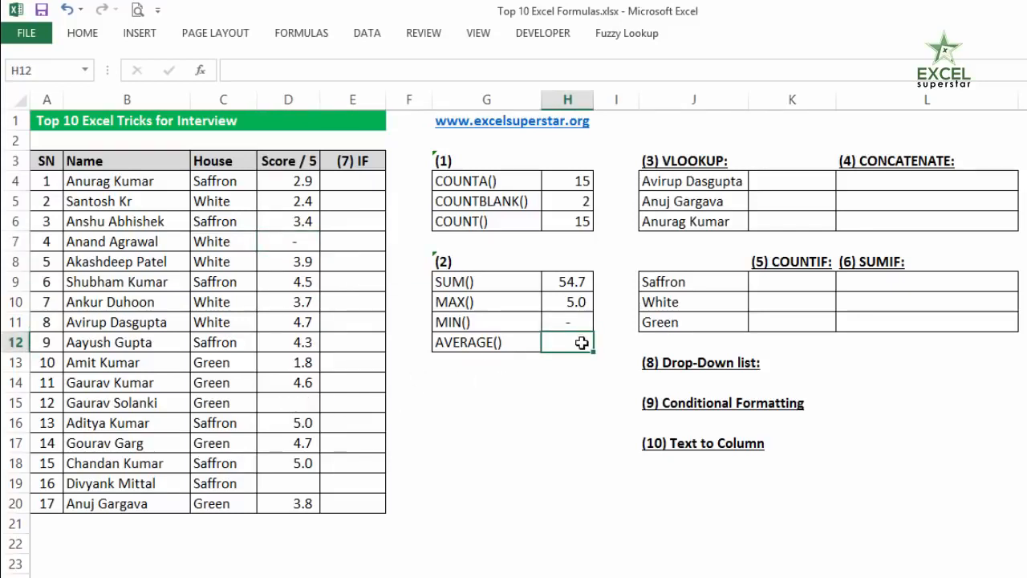
click(295, 400)
ctrl+click(288, 481)
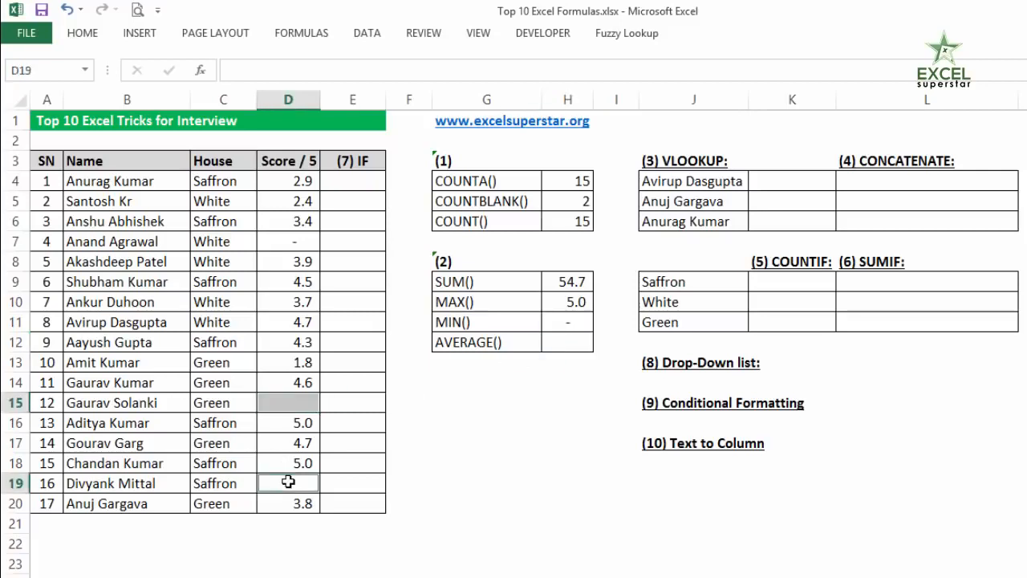
click(300, 405)
text(0)
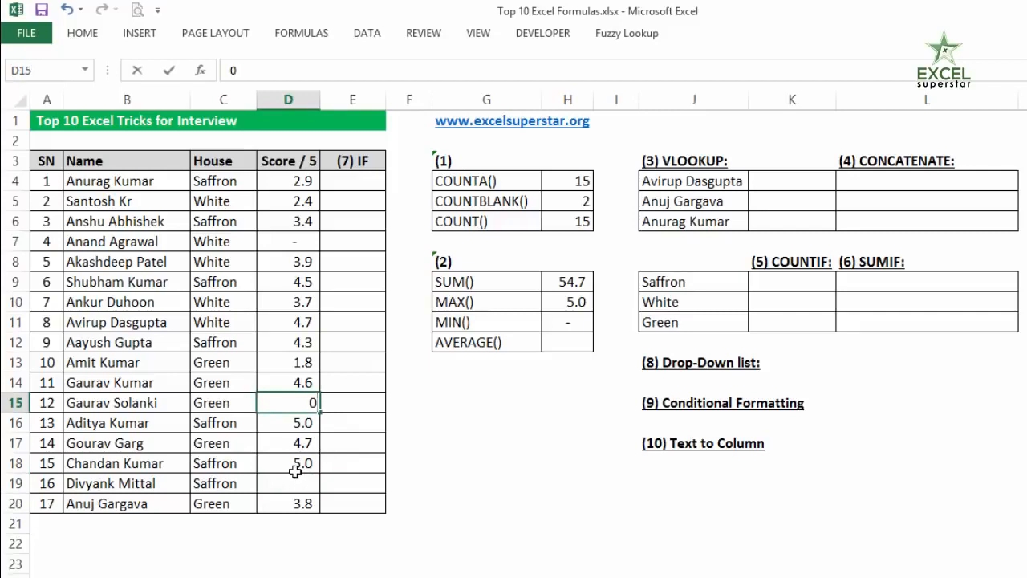
click(319, 464)
text(0)
key(Escape)
click(300, 483)
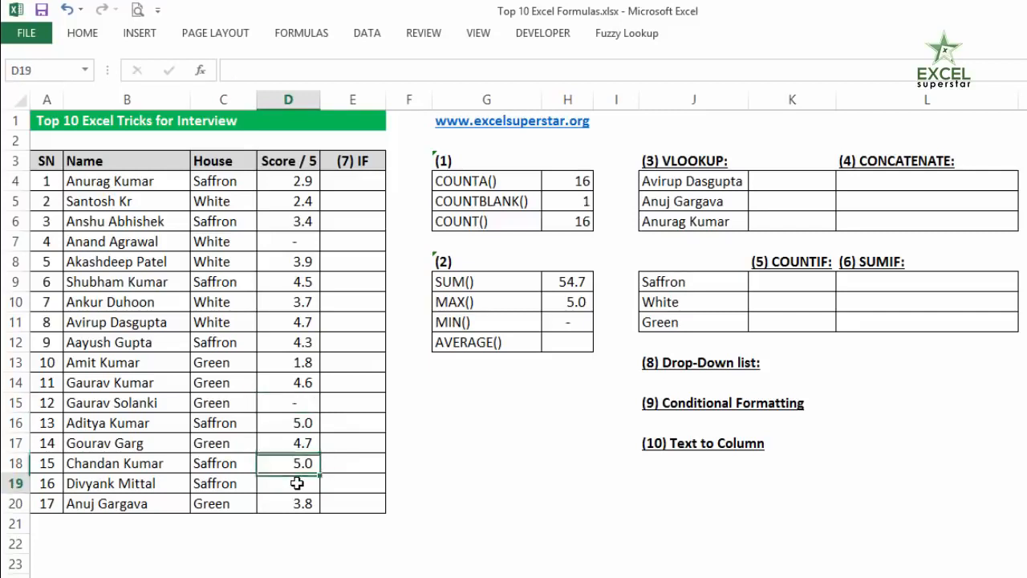
text(0)
click(437, 471)
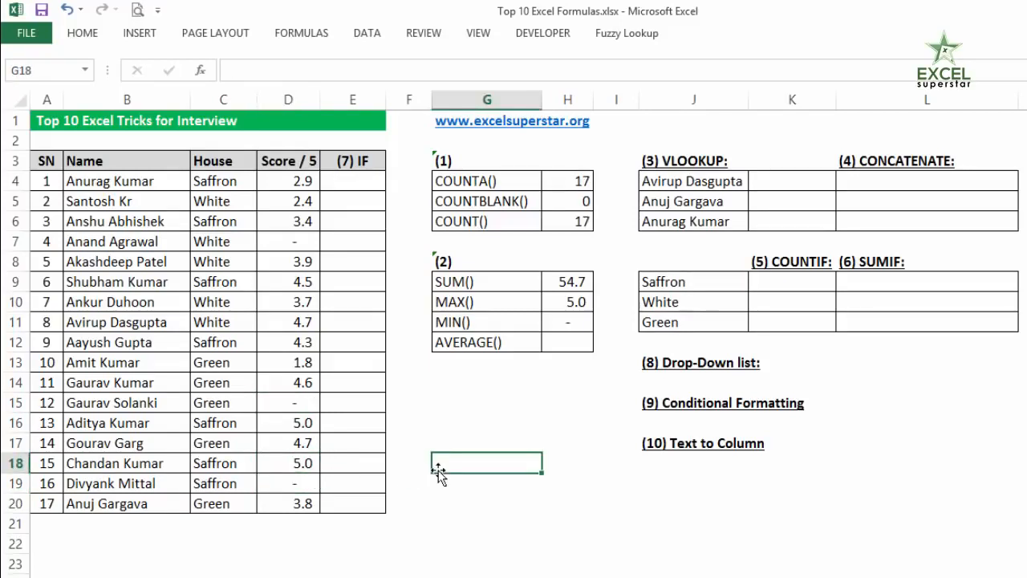
Step: Enter an AVERAGE formula in H12 for the scores in D4:D20
click(560, 341)
text(=aver)
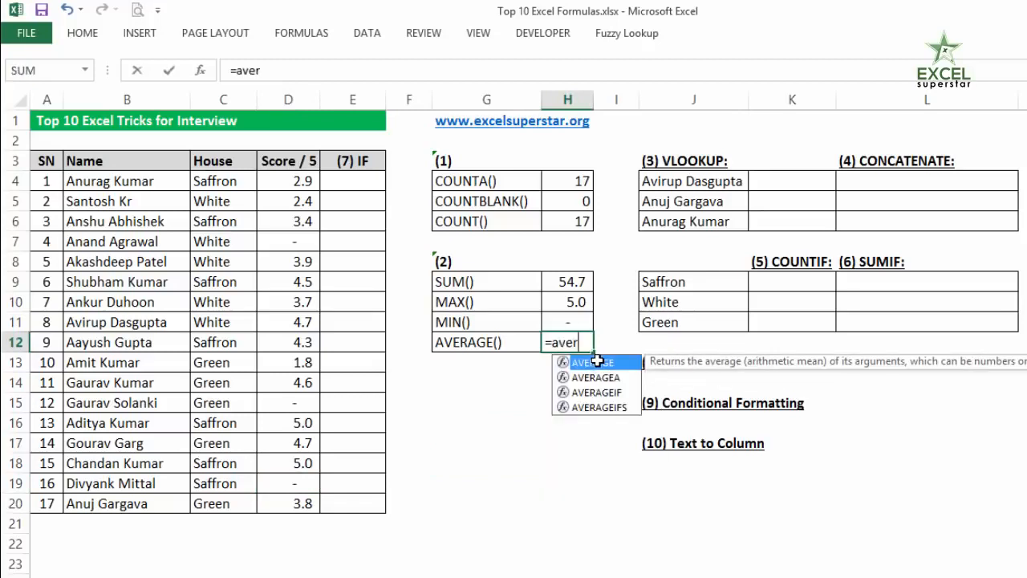
key(Tab)
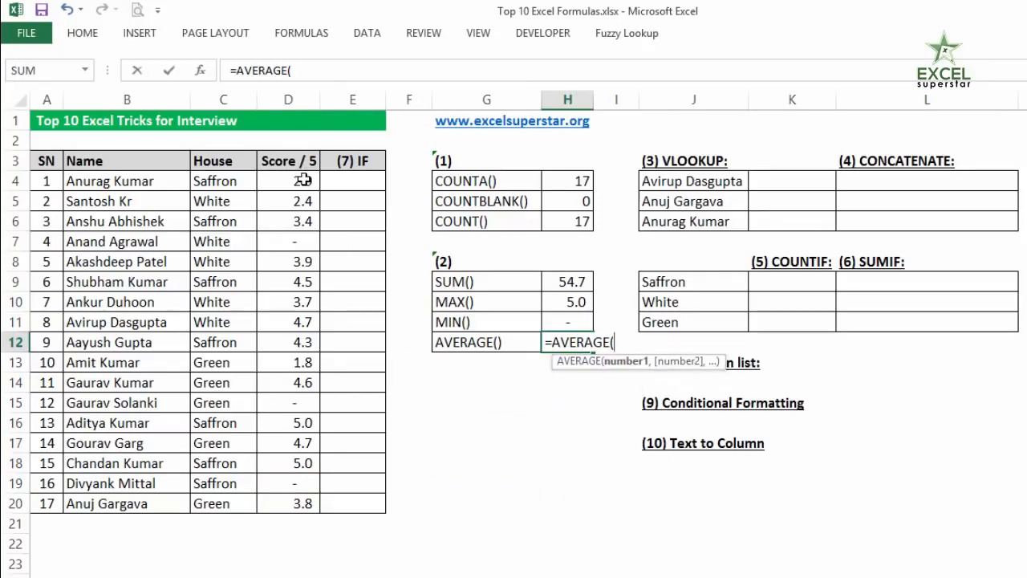
drag(309, 183, 301, 505)
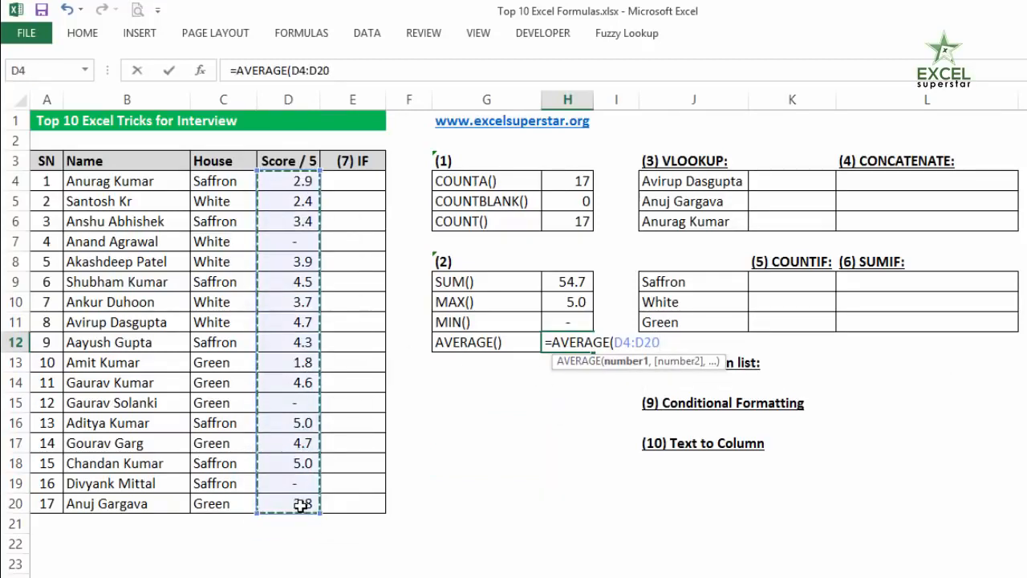
key(Return)
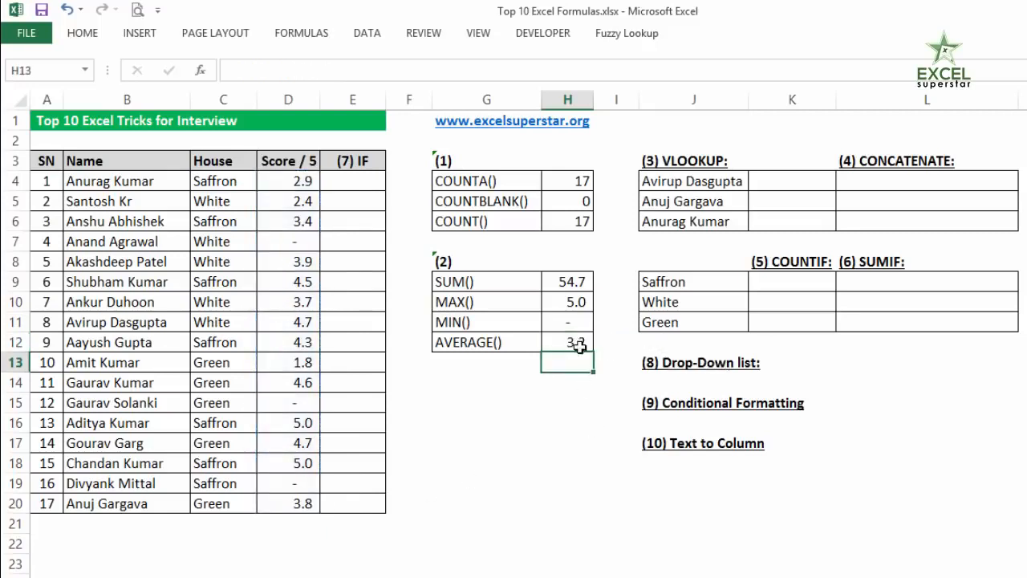
Step: Clear the zero scores from D15 and D19 to see how blank cells affect the average
click(302, 407)
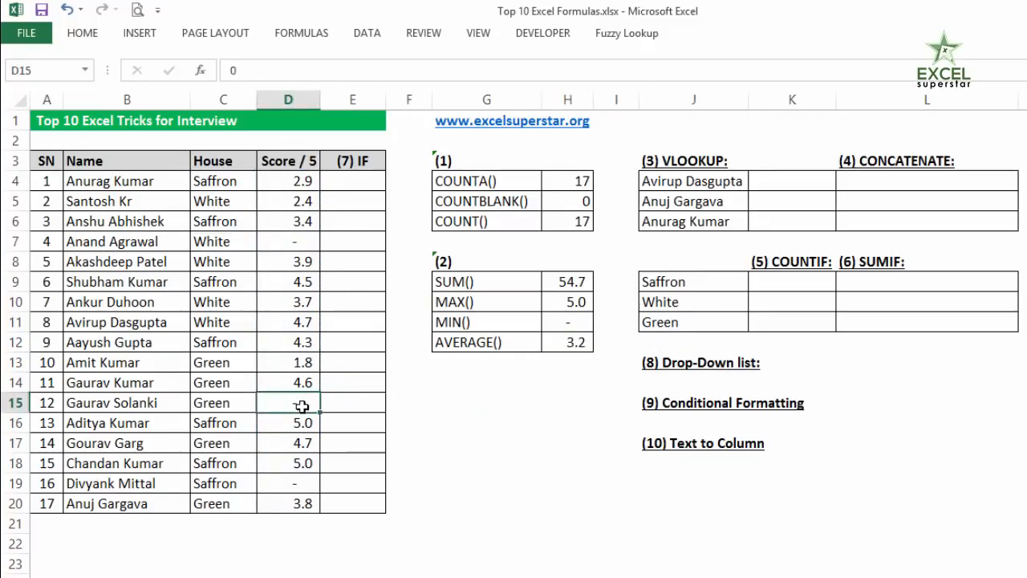
key(Delete)
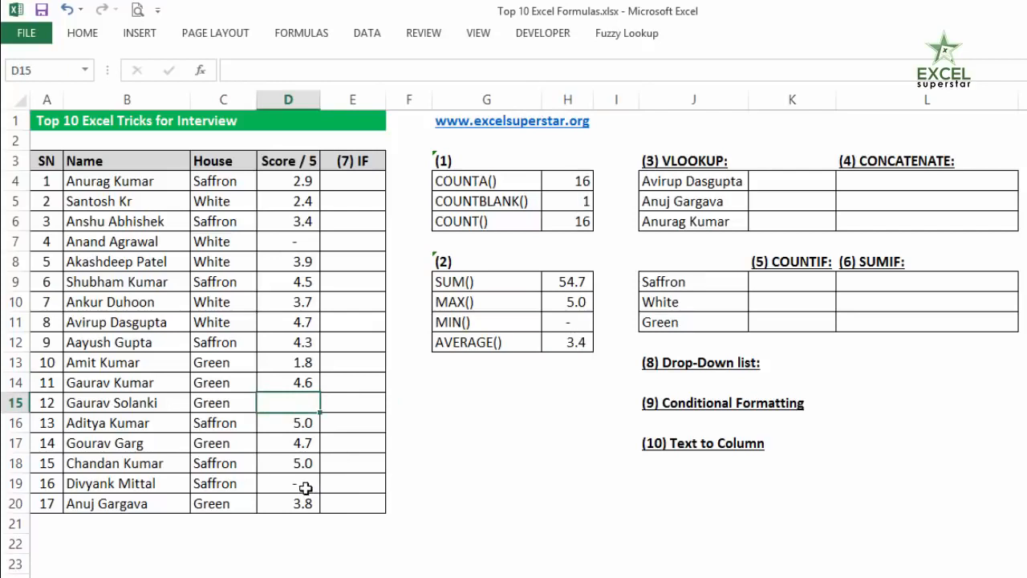
click(305, 488)
key(Delete)
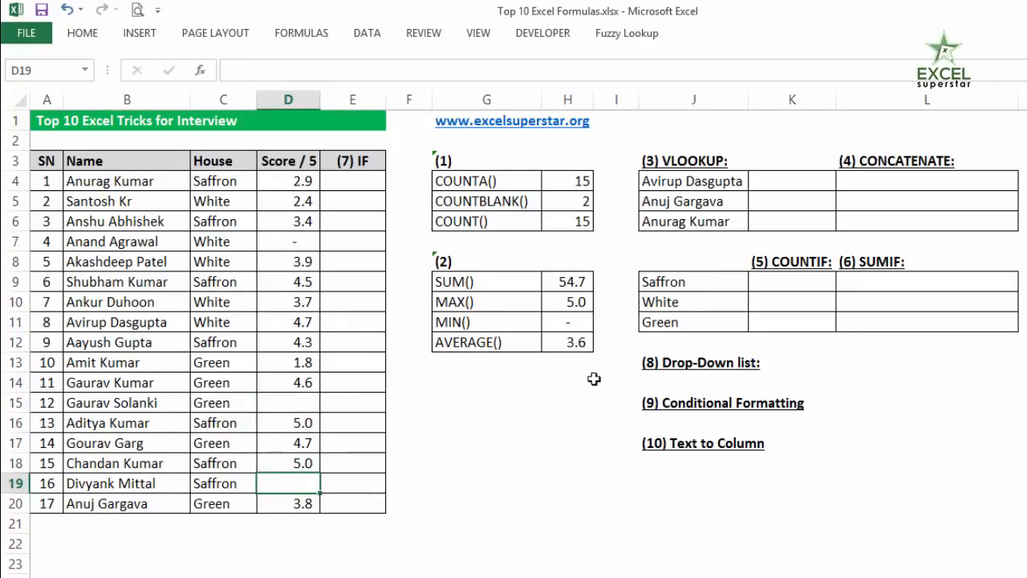
Step: Enter 0 again in D15 and D19 and compare the effect on the average
click(294, 402)
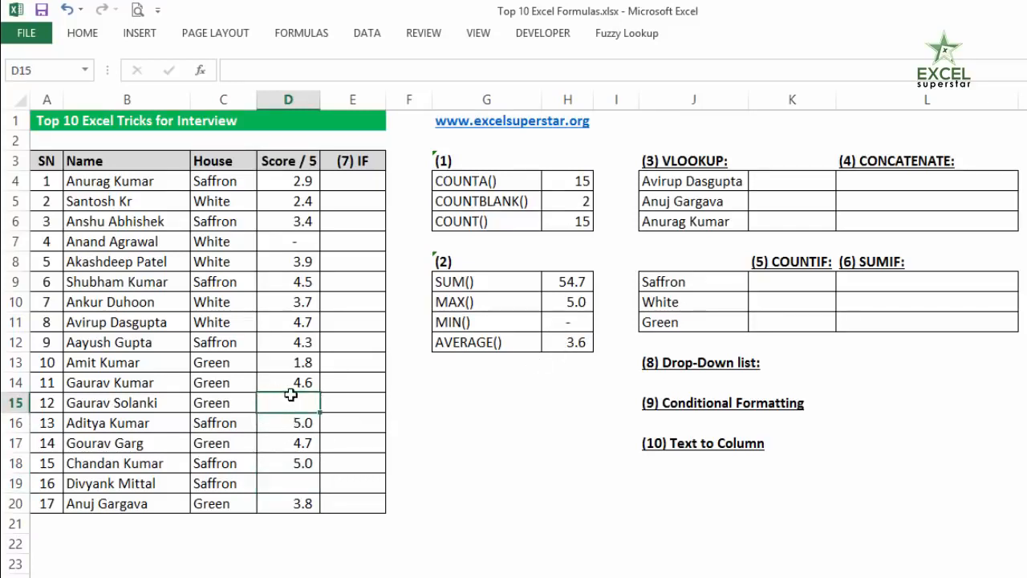
text(0)
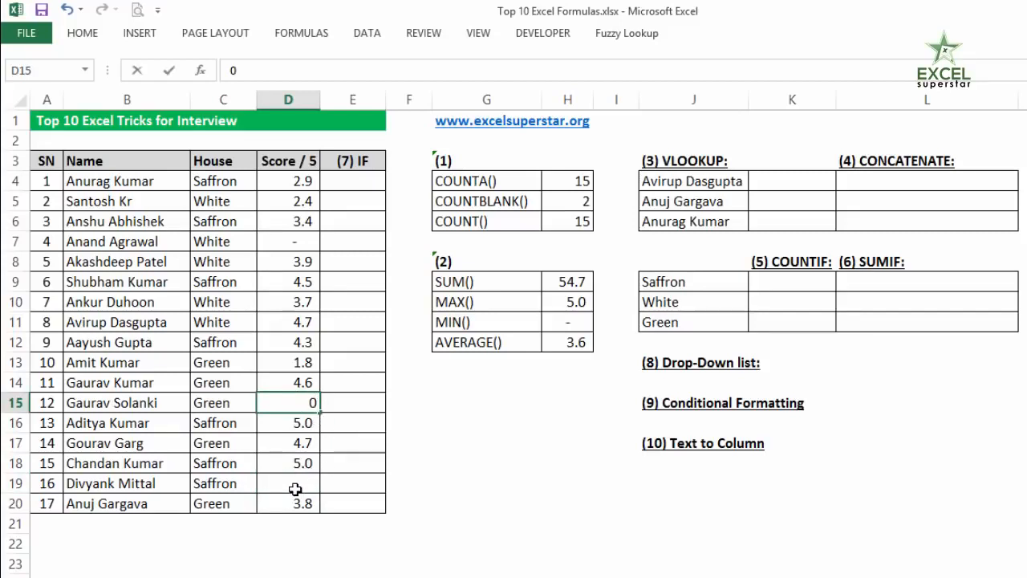
click(297, 486)
text(0)
click(447, 417)
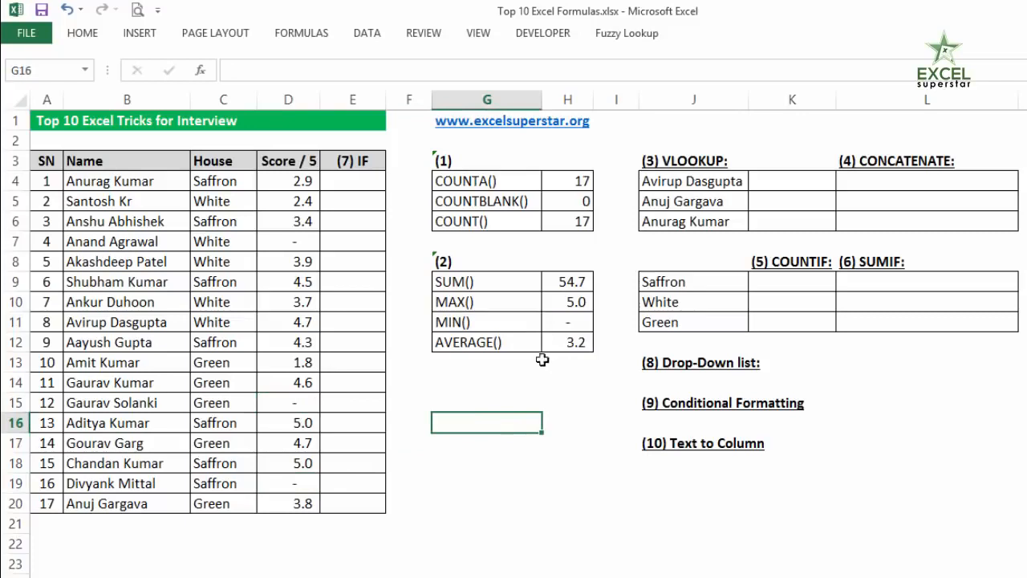
Step: Review the counting functions in G3:H6 and the SUM, MAX, MIN and AVERAGE rows in G9:G12
drag(440, 164, 570, 223)
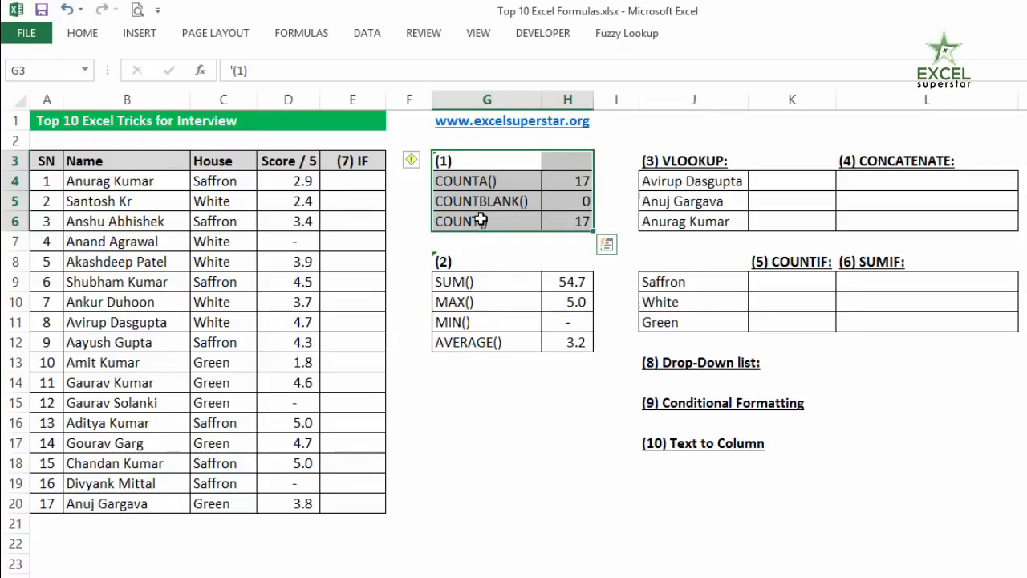
click(459, 177)
shift+click(573, 215)
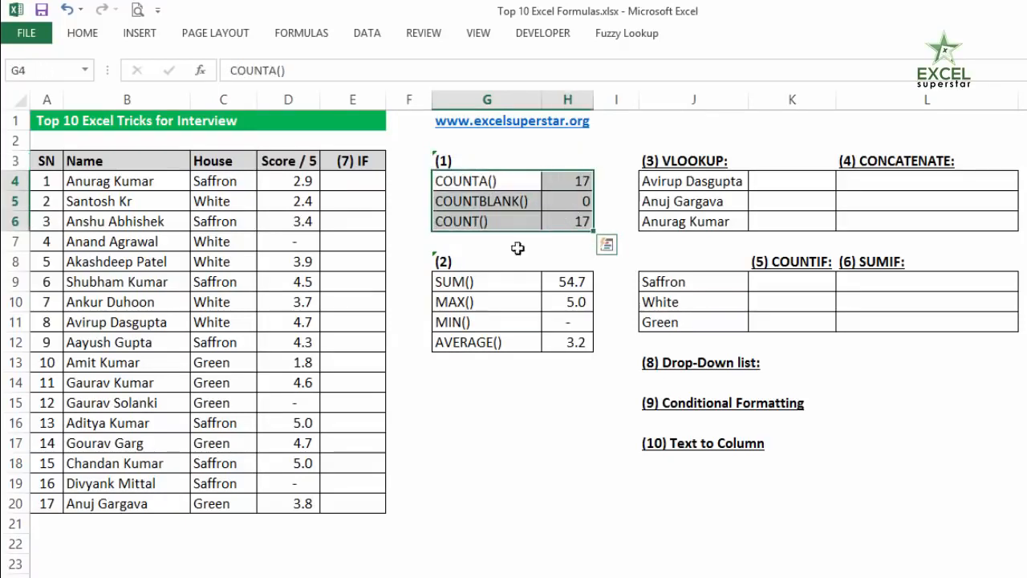
click(469, 280)
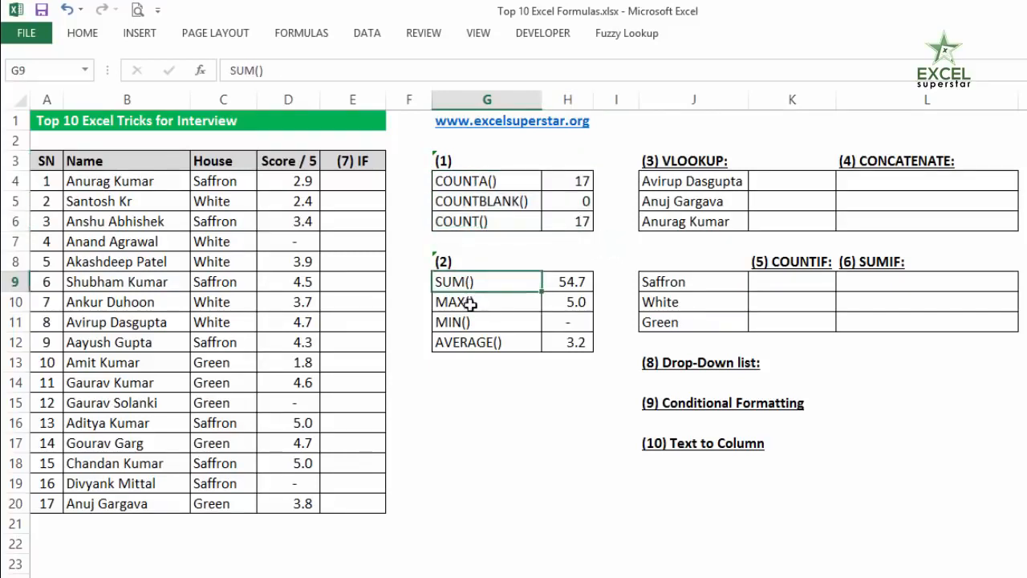
click(473, 302)
click(474, 322)
click(472, 342)
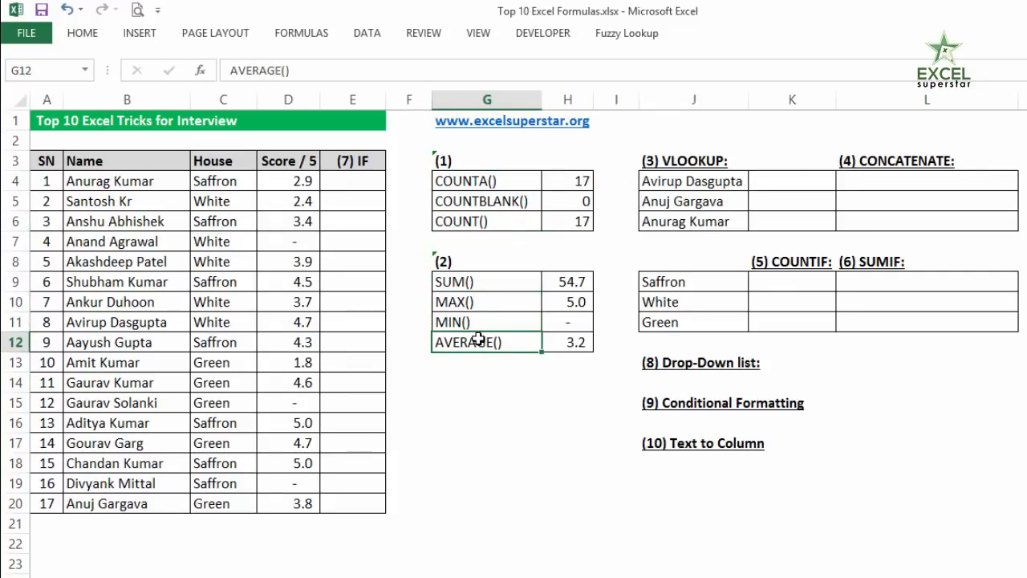
Step: Start a VLOOKUP formula in K4 with J4 as the lookup value for the names in J4:J6
drag(695, 180, 692, 219)
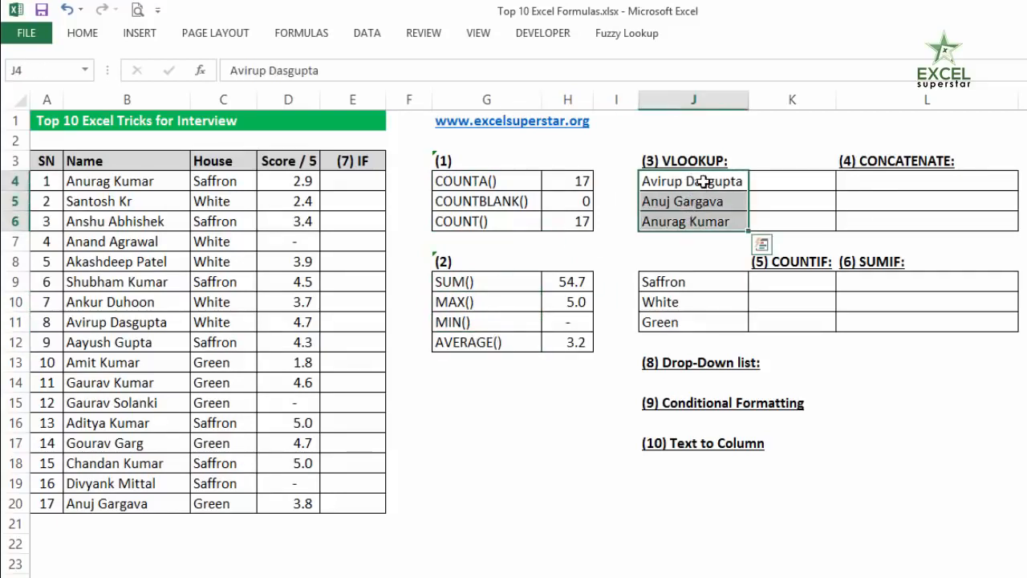
click(779, 180)
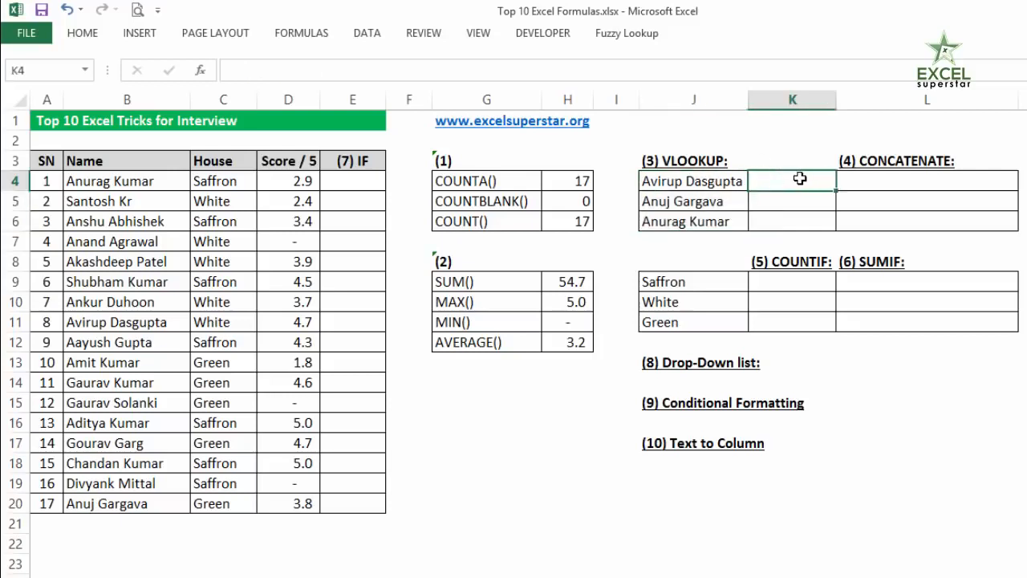
text(=vl)
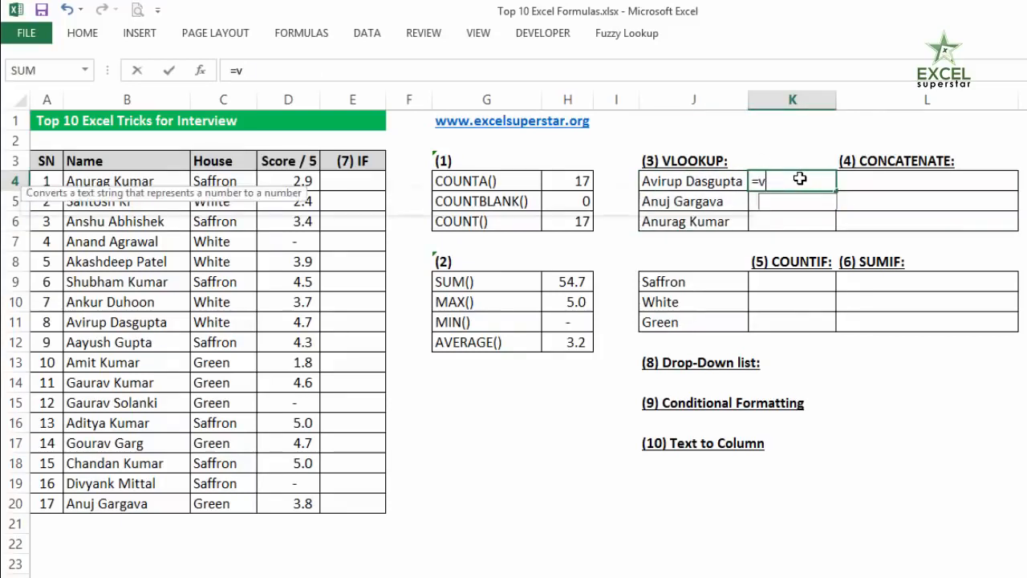
key(Tab)
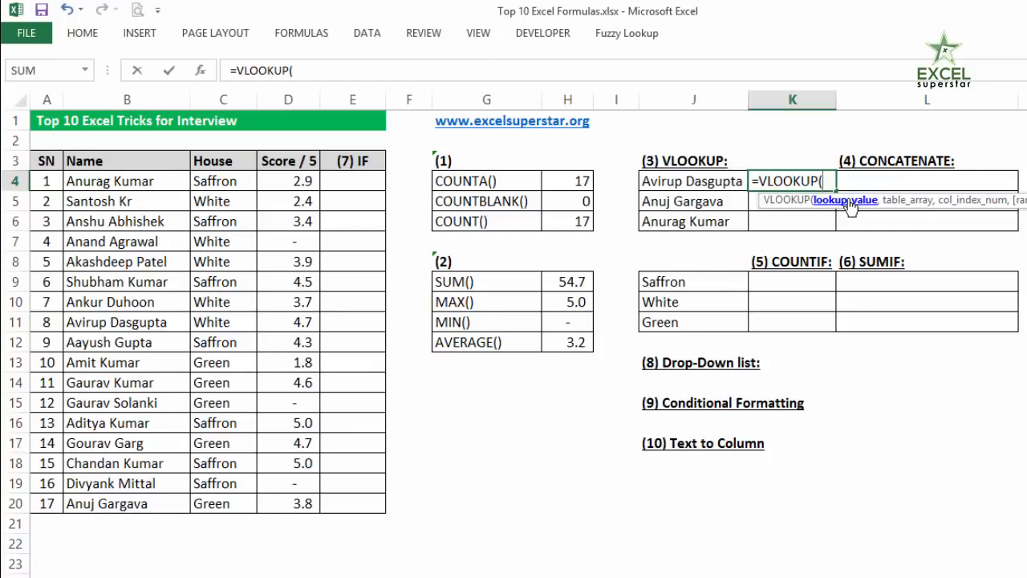
click(688, 180)
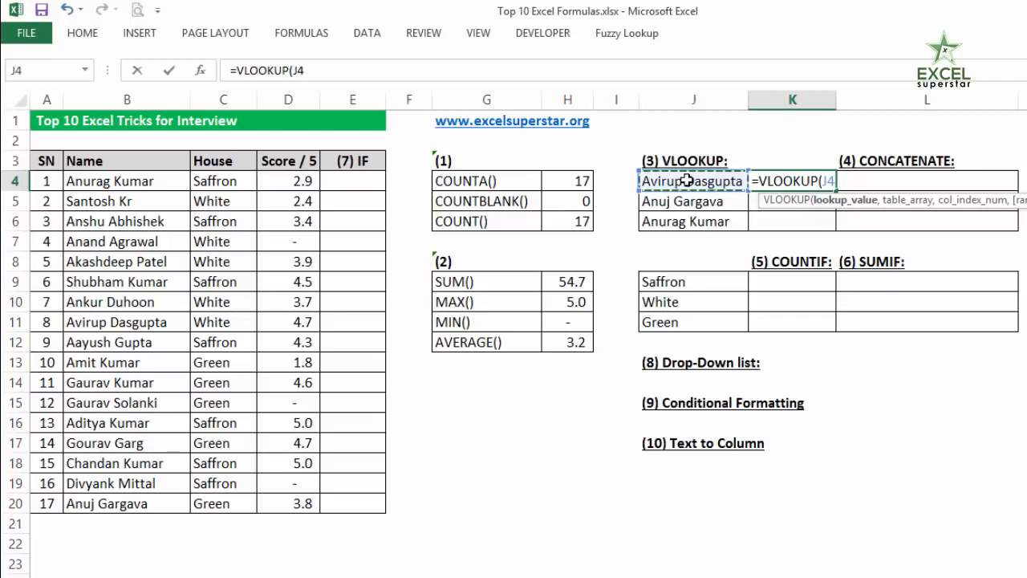
text(,)
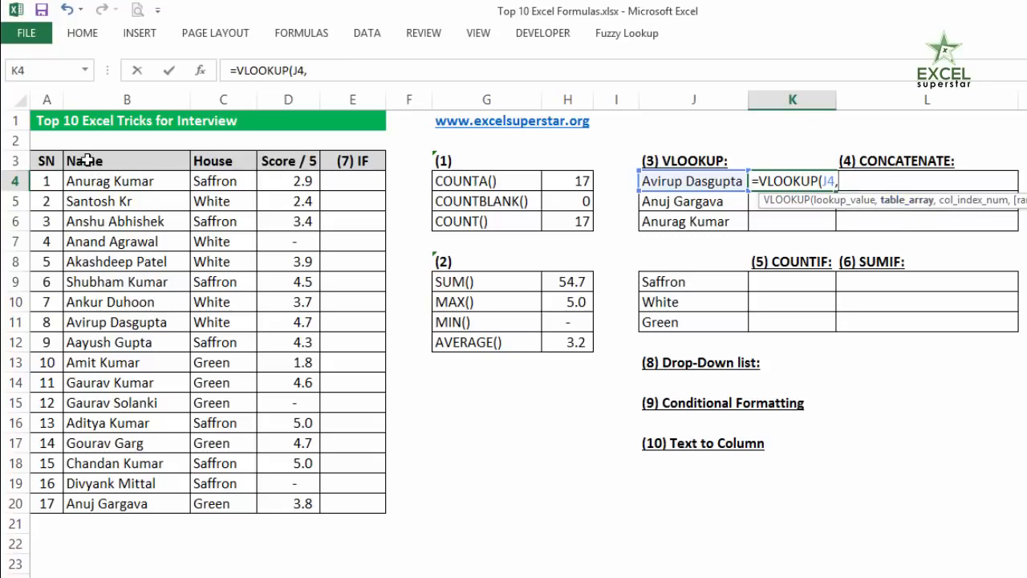
Step: Set the VLOOKUP table array in K4 to the absolute range $B$3:$E$20, starting at the Name column
drag(91, 164, 347, 495)
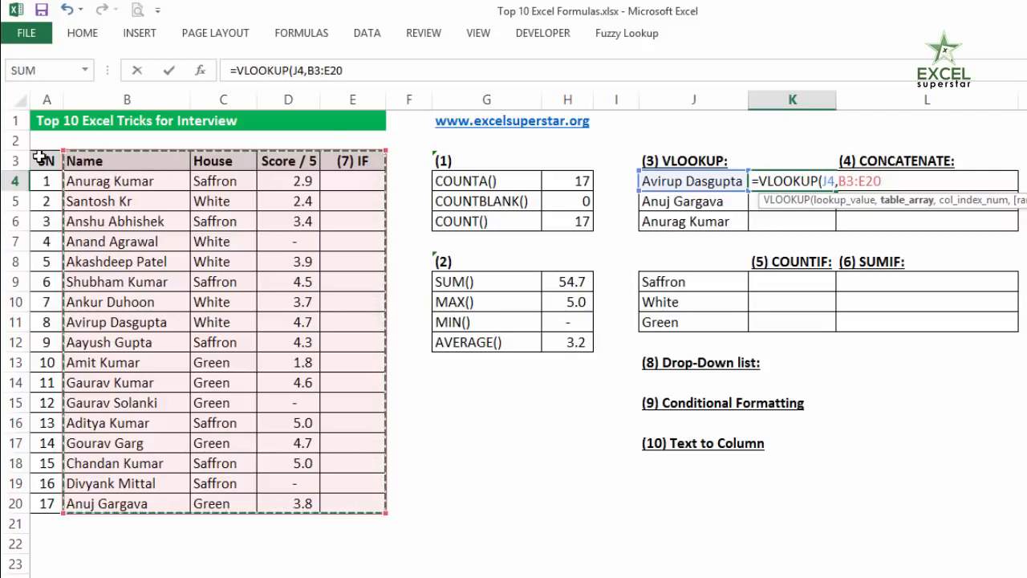
drag(38, 160, 341, 499)
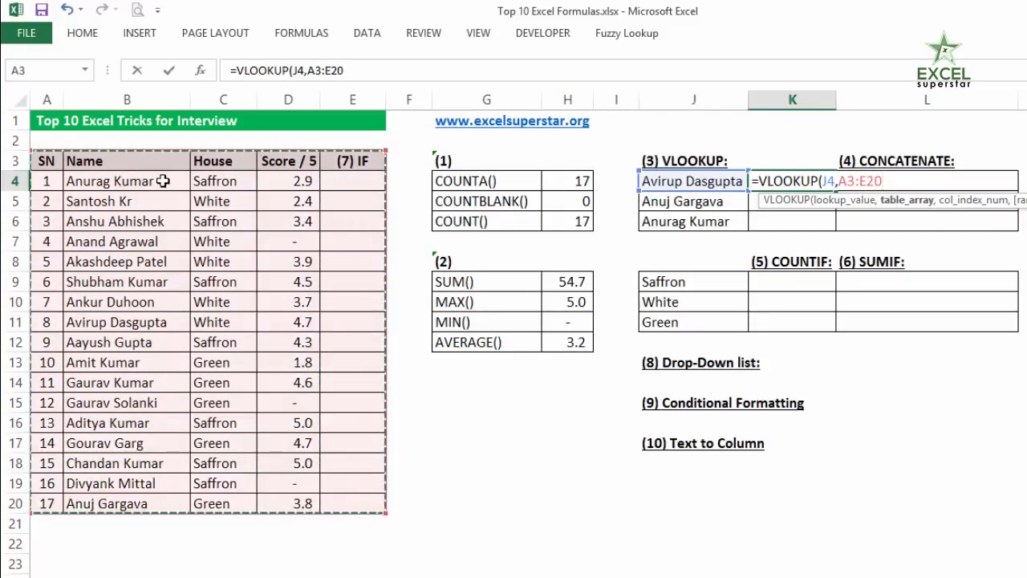
drag(104, 160, 353, 500)
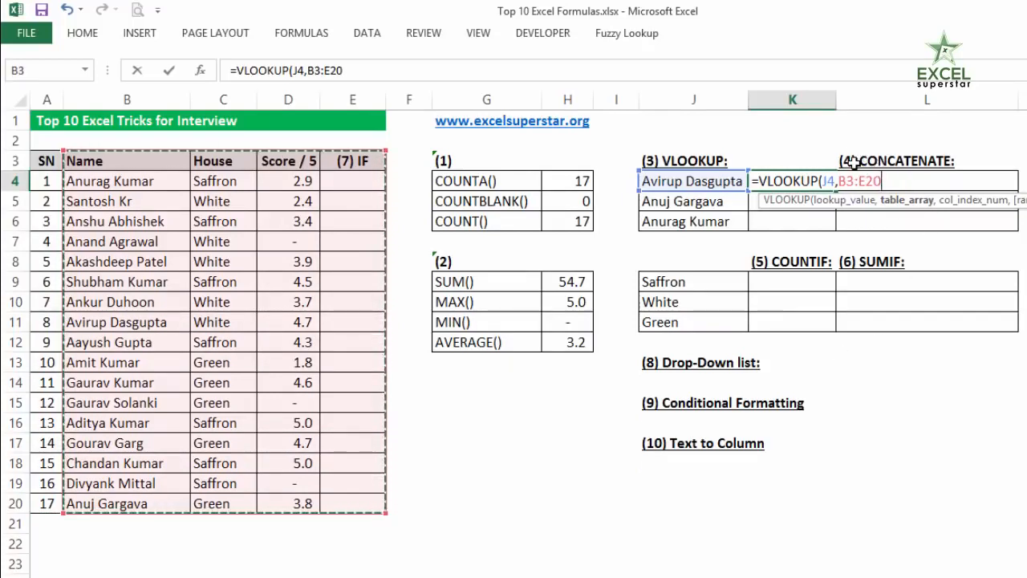
key(F4)
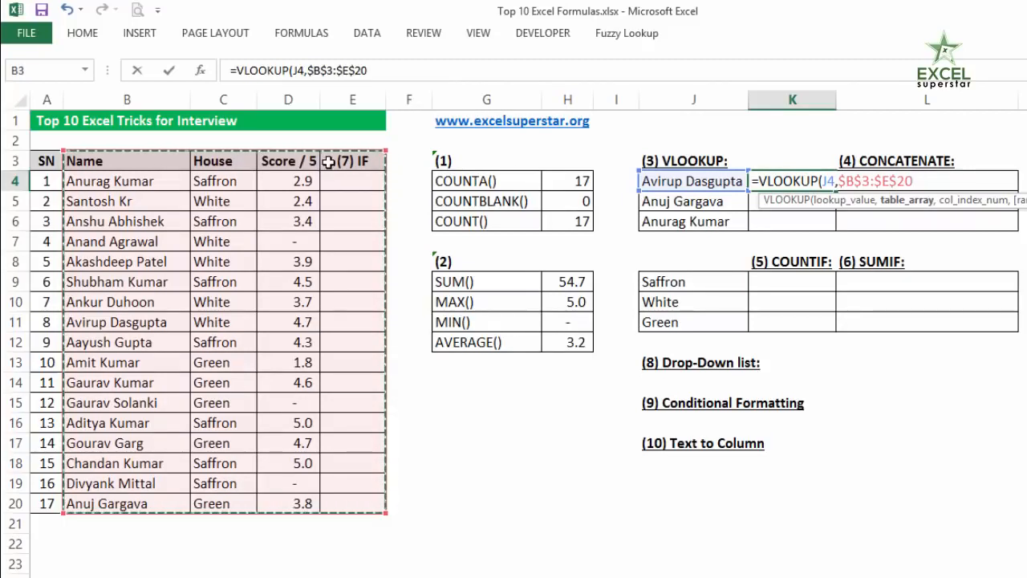
drag(329, 161, 351, 167)
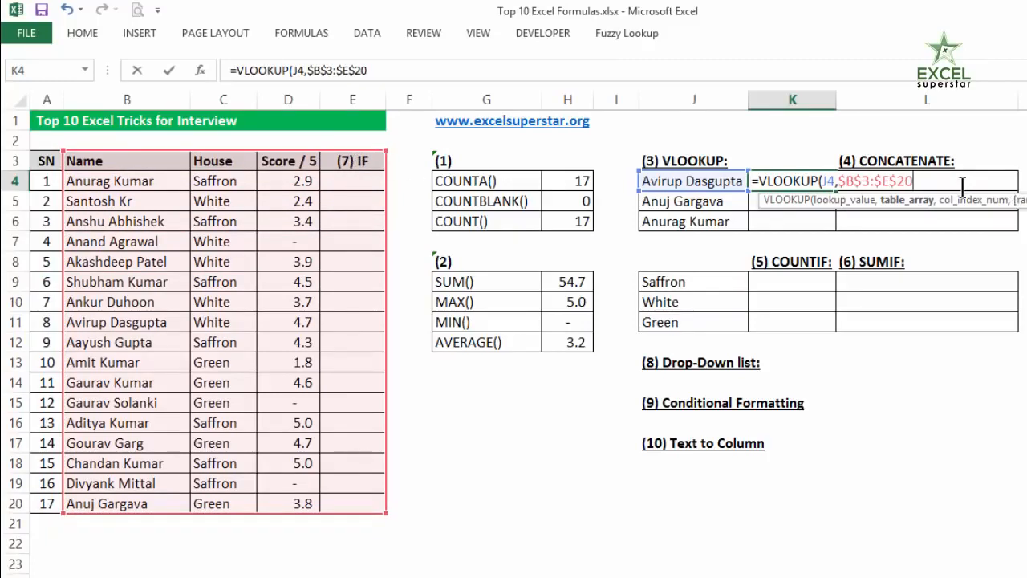
Step: Complete the VLOOKUP in K4 with column index 3 and exact match as 0
text(,)
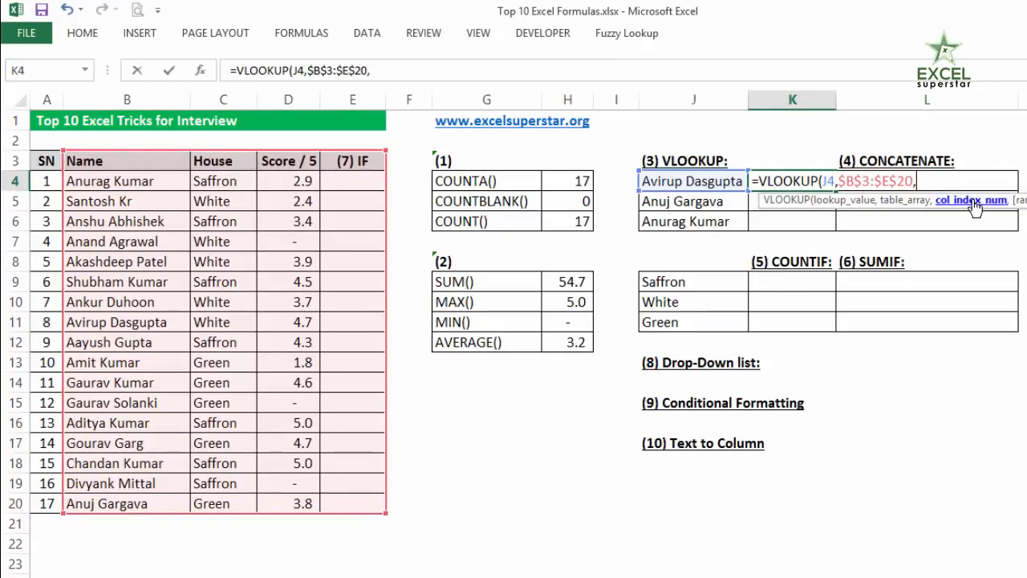
text(3,)
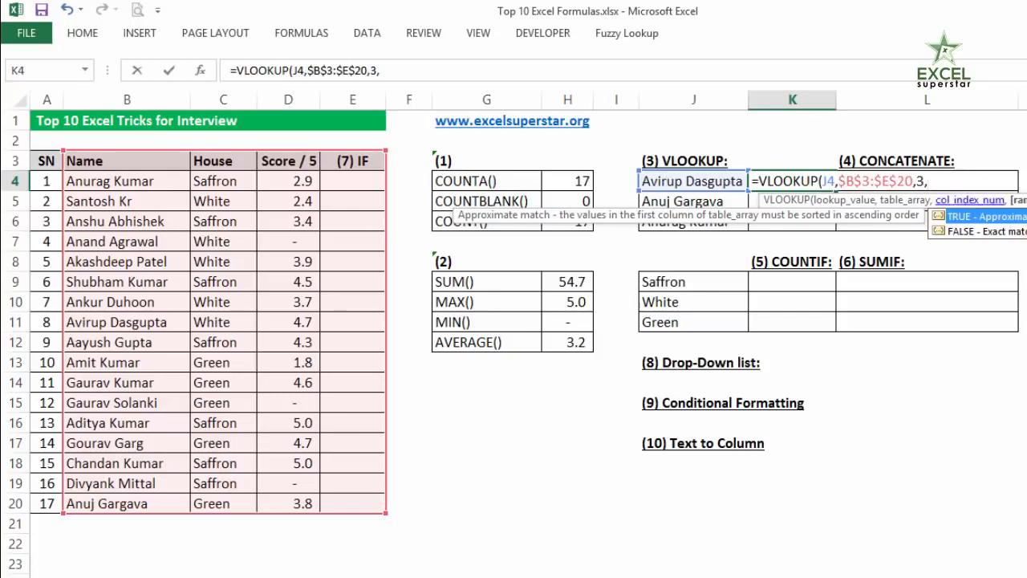
double_click(976, 231)
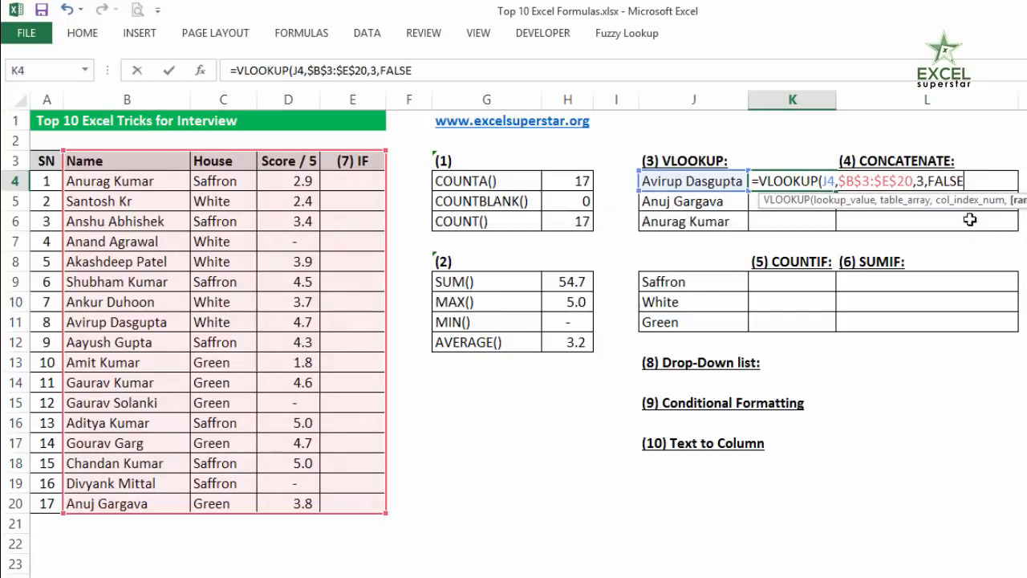
double_click(937, 180)
text(0))
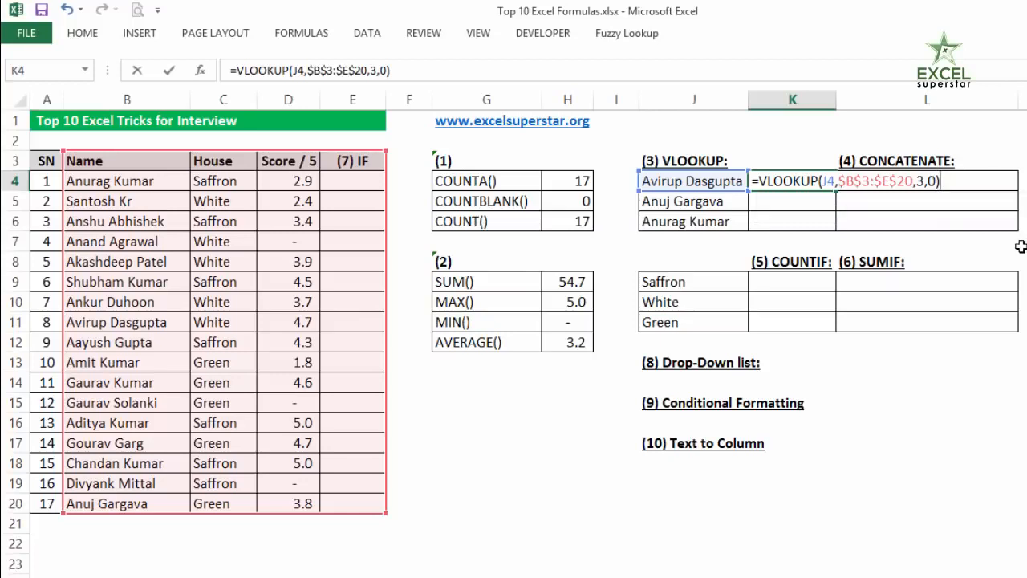
key(Return)
Step: Copy the VLOOKUP formula from K4 down through K6 and inspect the copied formula in K5
click(826, 183)
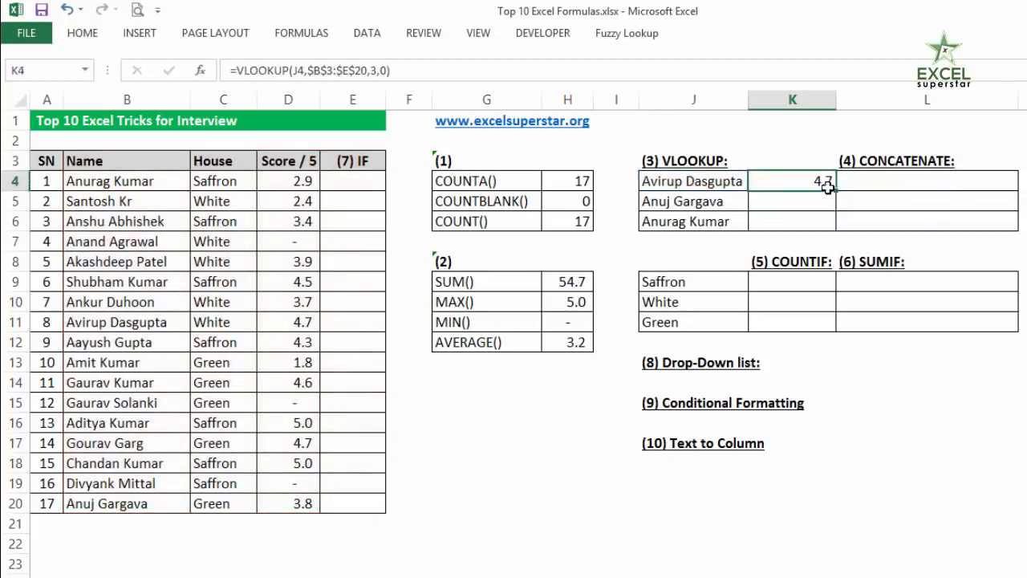
drag(837, 193, 834, 230)
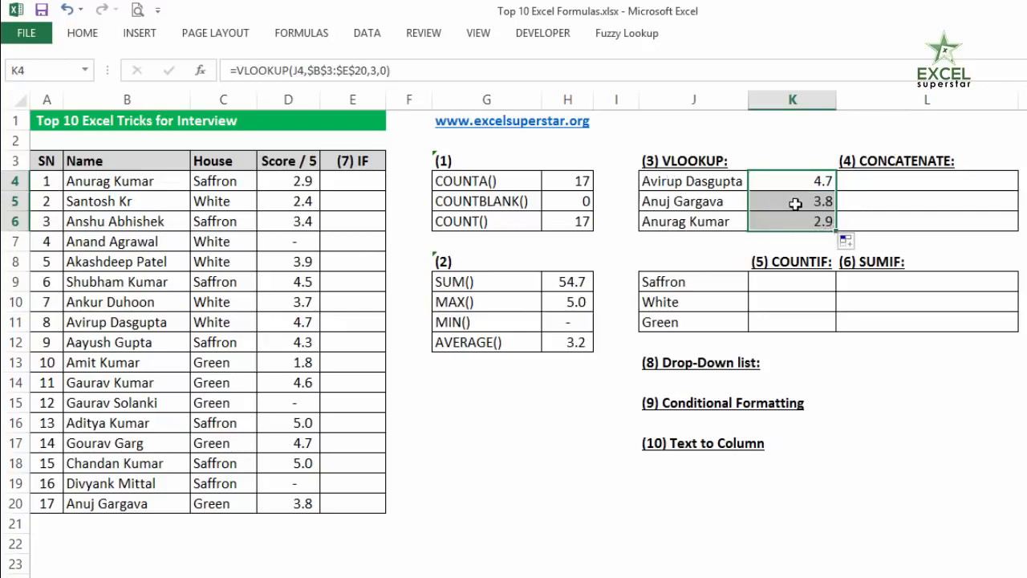
double_click(799, 201)
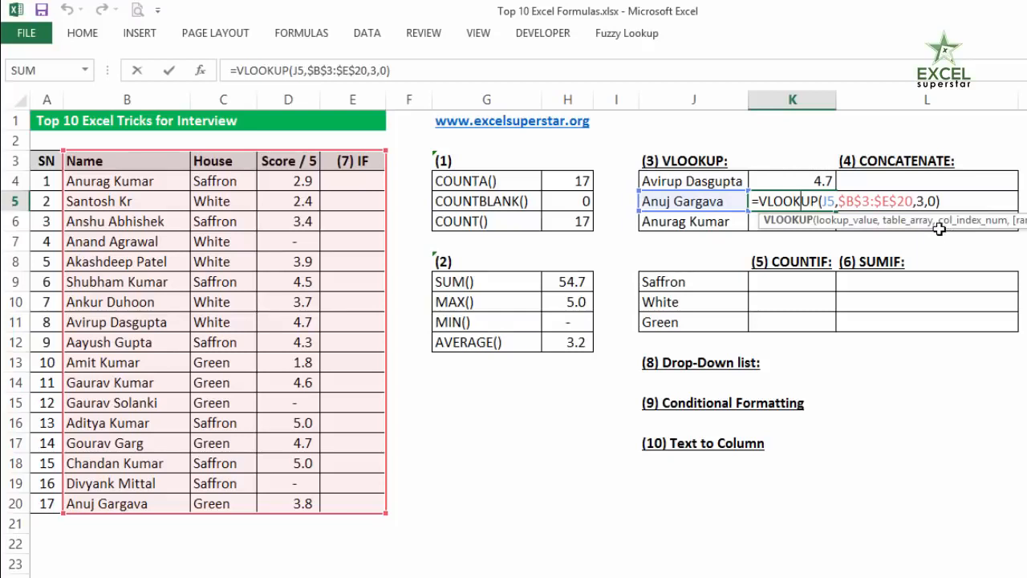
Step: Bold the looked-up records in B11:D11, B20:D20 and B4:D4, and review the VLOOKUP formula in K4
drag(113, 323, 280, 321)
key(ctrl+b)
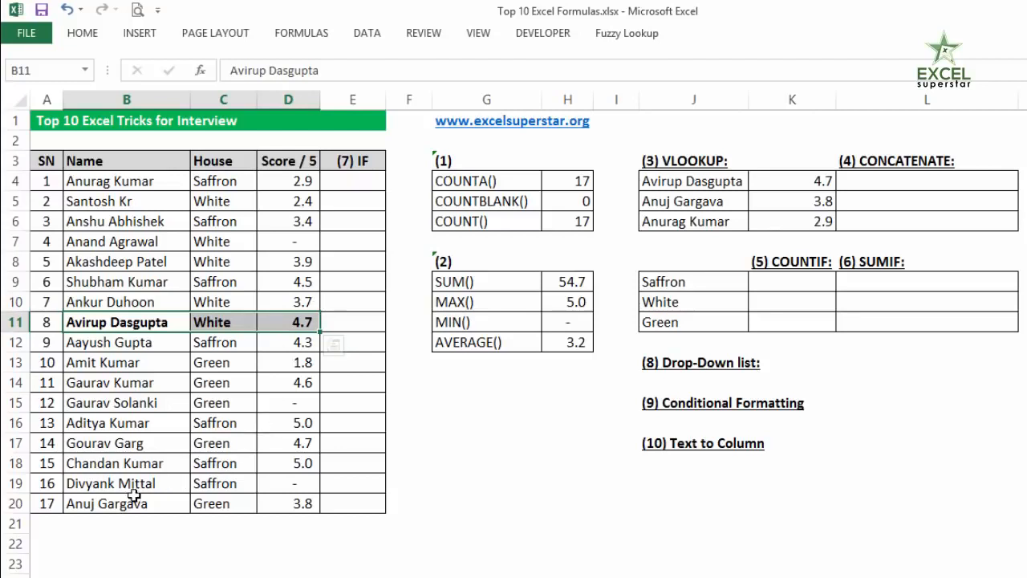
drag(128, 503, 285, 499)
key(ctrl+b)
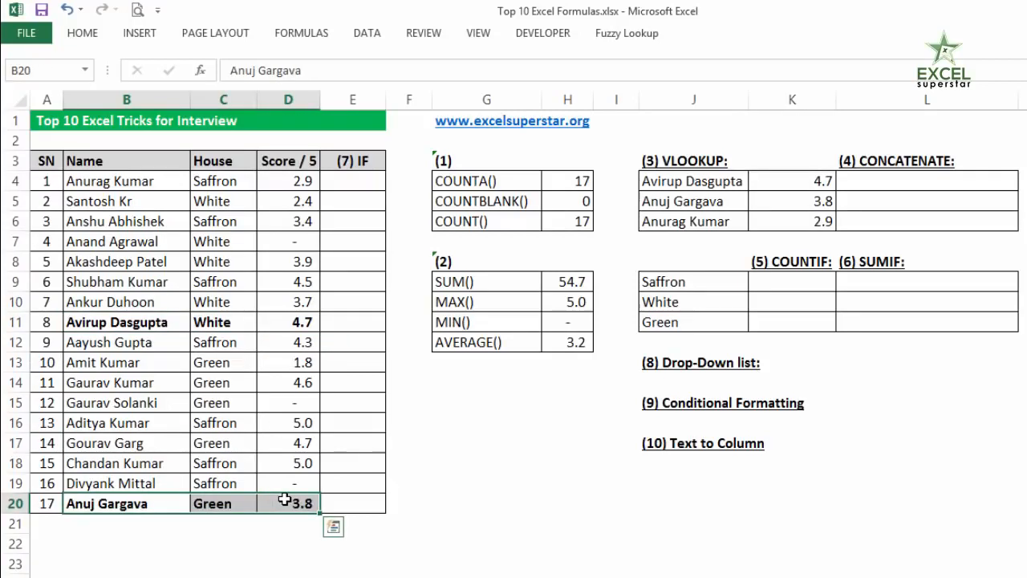
drag(152, 180, 300, 180)
key(ctrl+b)
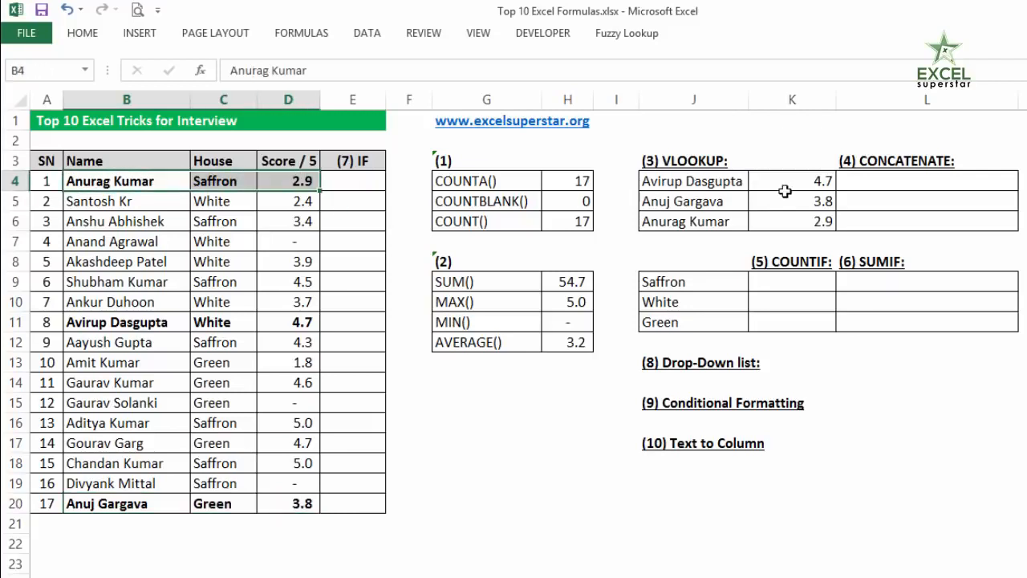
double_click(789, 181)
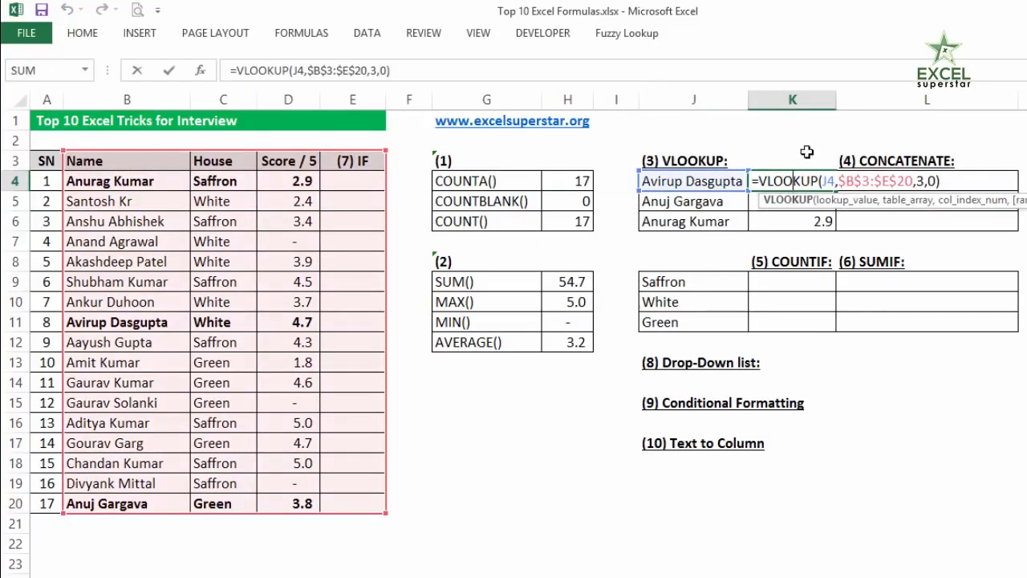
key(ctrl+Return)
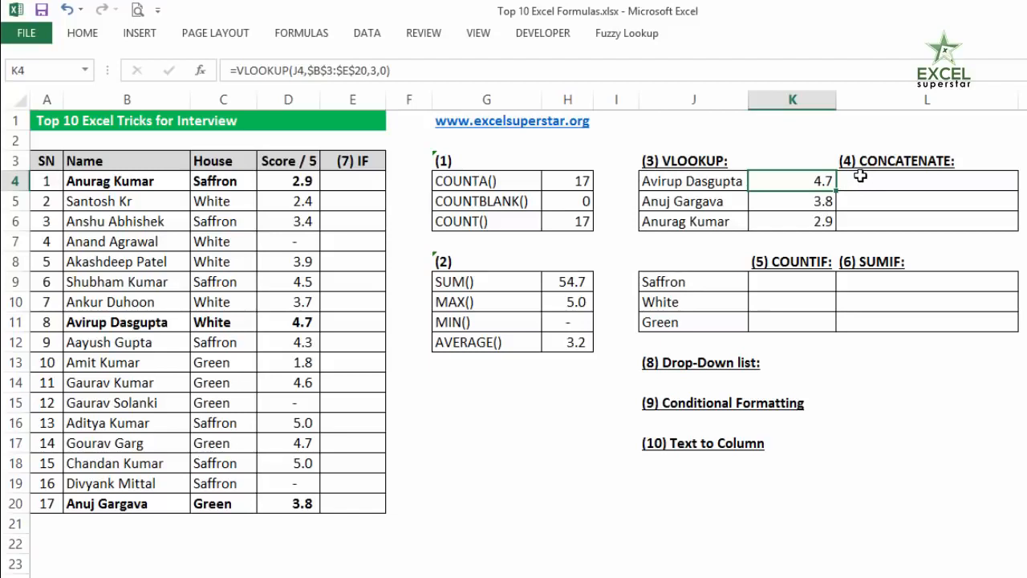
Step: Join the name and the score in L4 with the formula =J4&K4
click(907, 181)
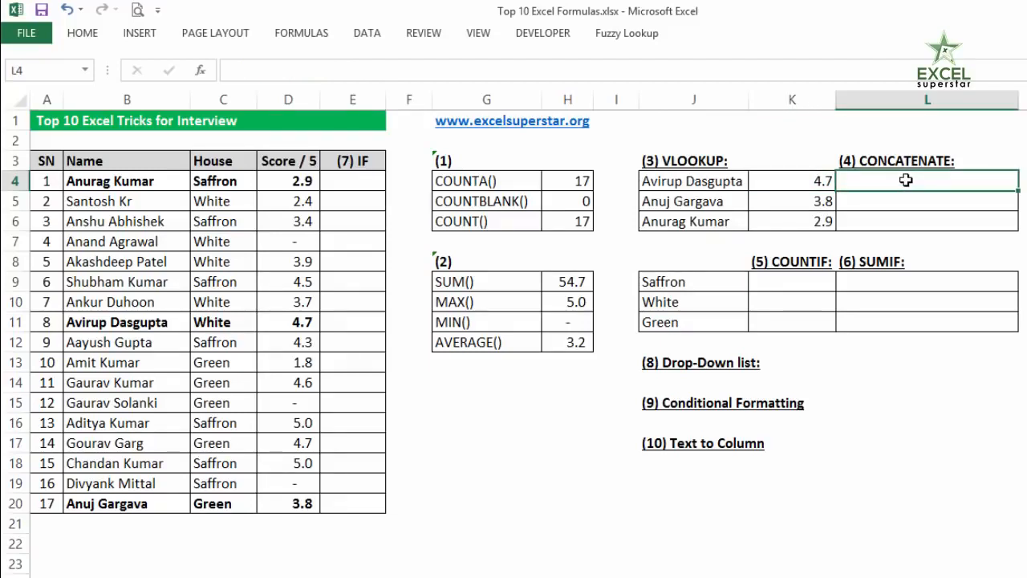
text(=)
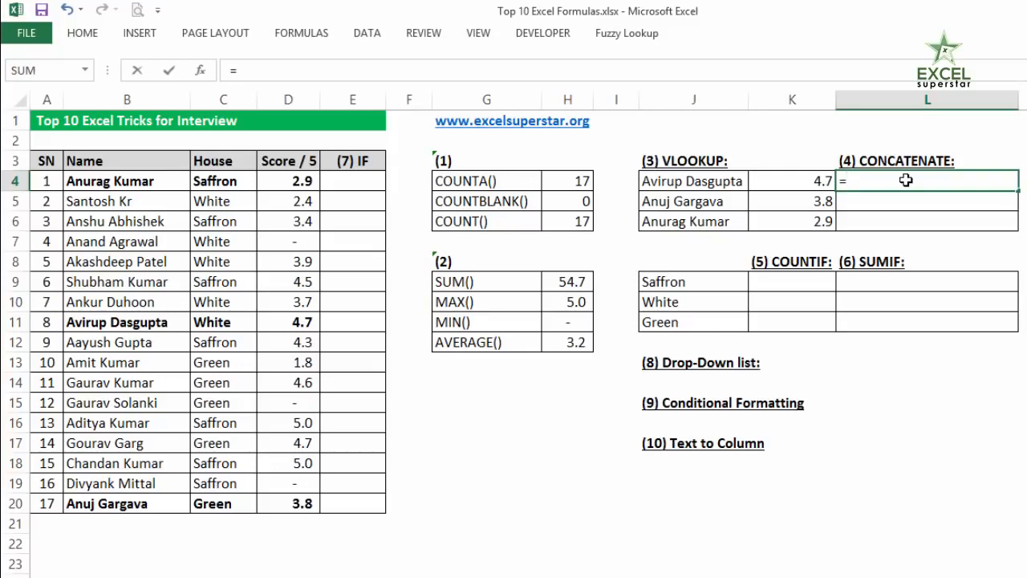
key(Left)
key(Left)
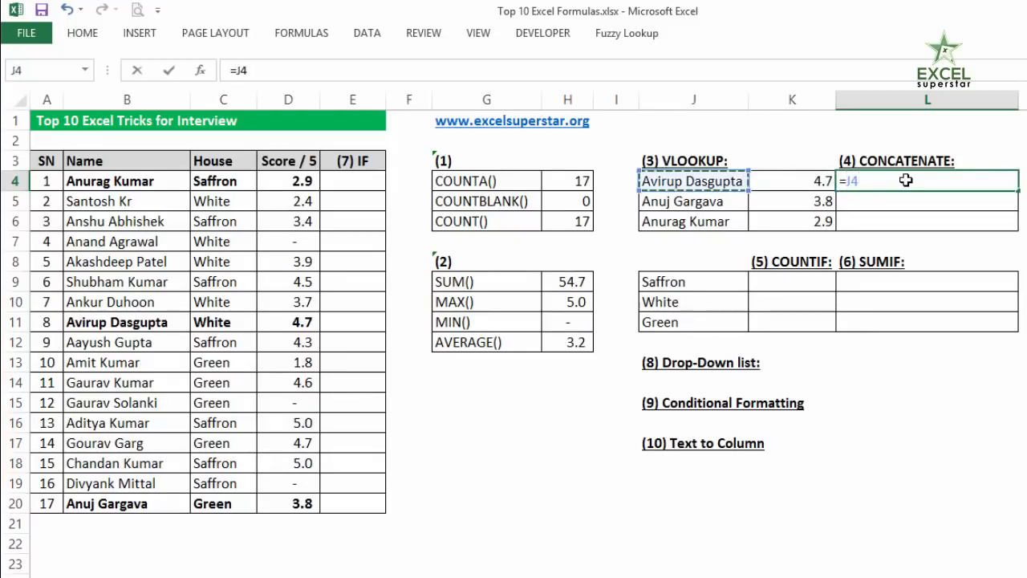
text(&)
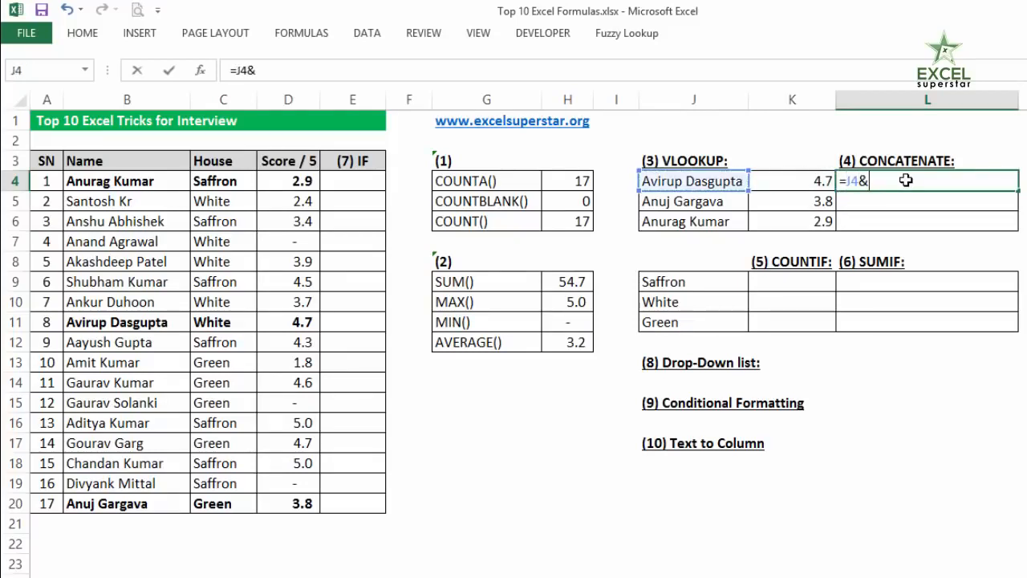
click(789, 183)
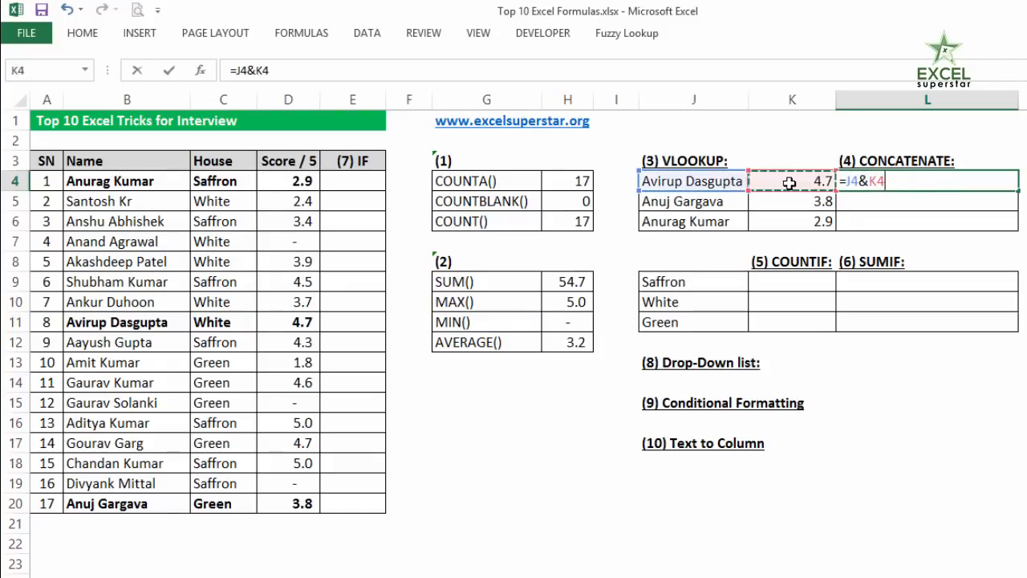
key(Return)
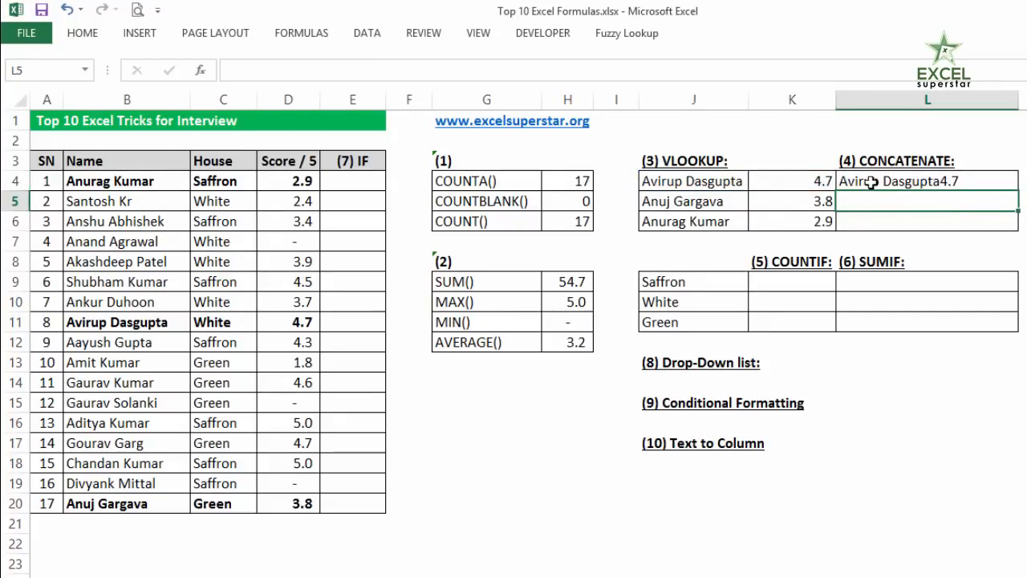
Step: Replace the formula in L4 with =J4&" "&K4 to put a space between the name and the score
double_click(925, 183)
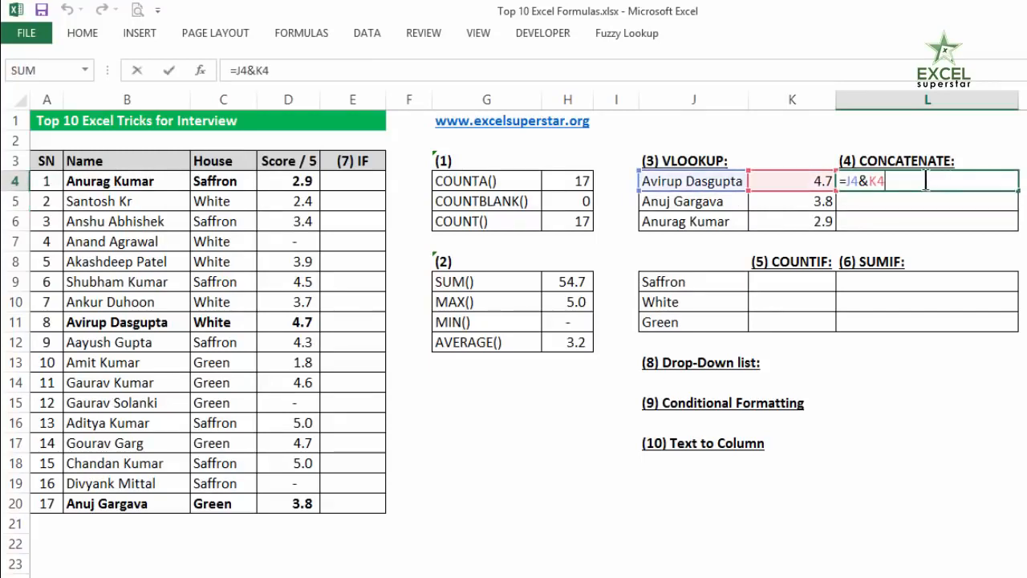
drag(867, 182, 945, 182)
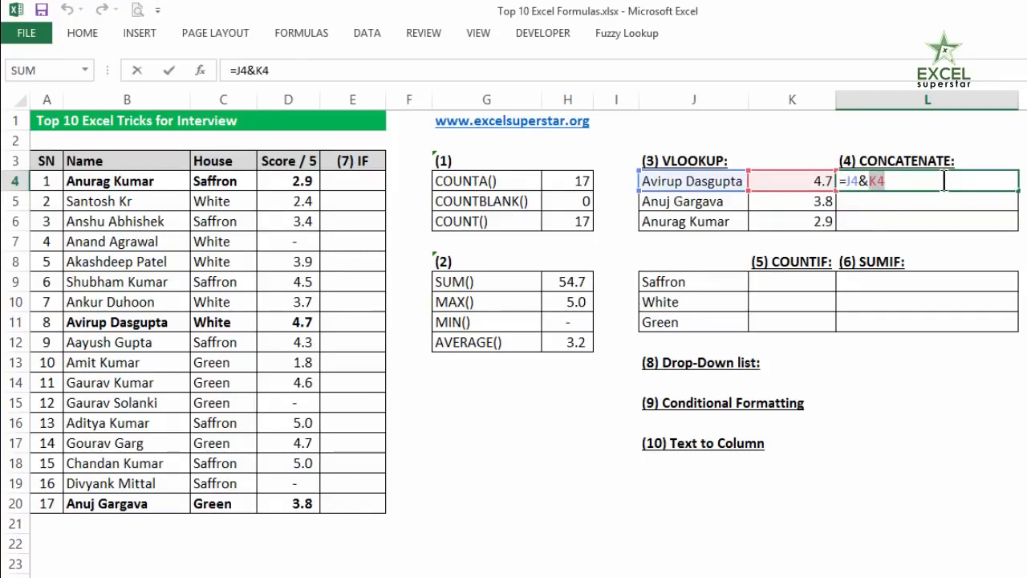
key(BackSpace)
key(BackSpace)
key(BackSpace)
key(BackSpace)
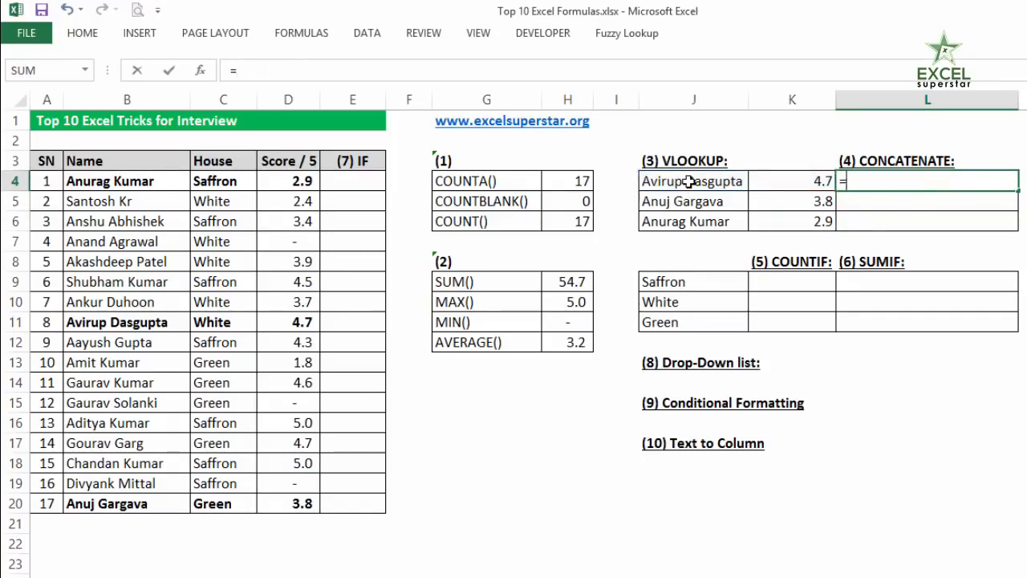
click(690, 182)
text(&)
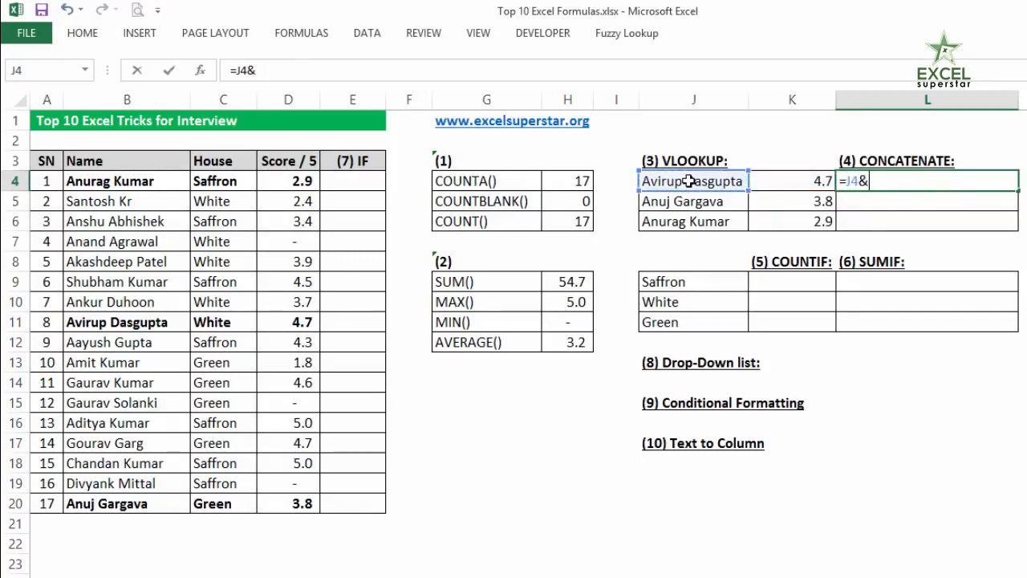
text(" "&)
click(799, 181)
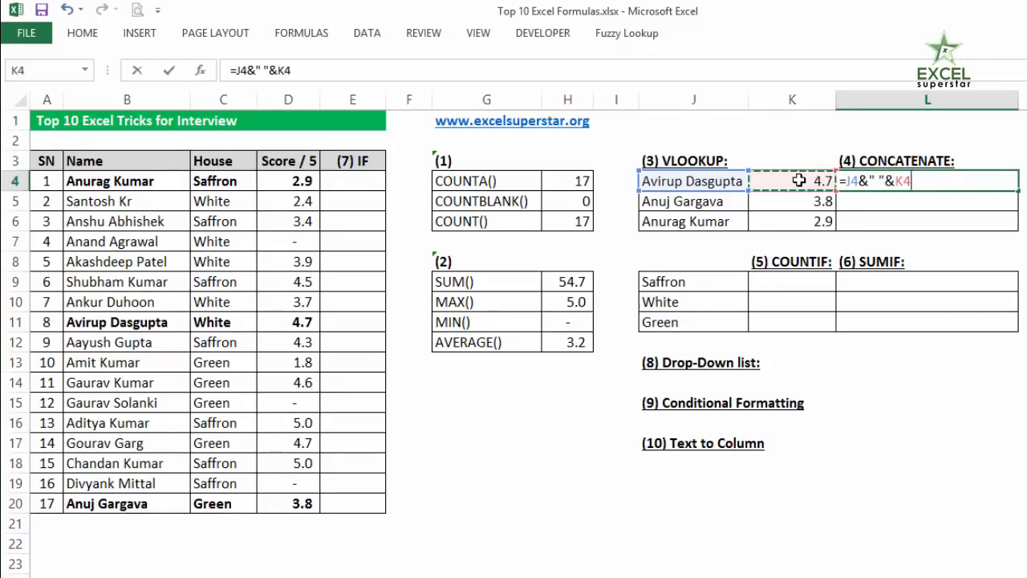
key(Return)
click(976, 182)
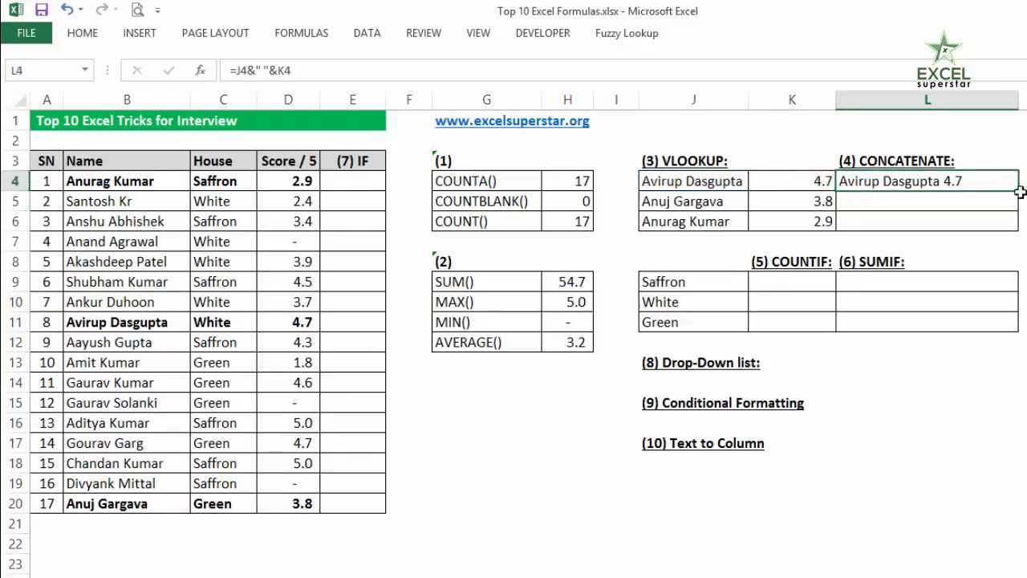
Step: Copy the joining formula from L4 down through L6, and replace the one in L5 with =CONCATENATE(J5," ",K5)
drag(1017, 199, 1017, 232)
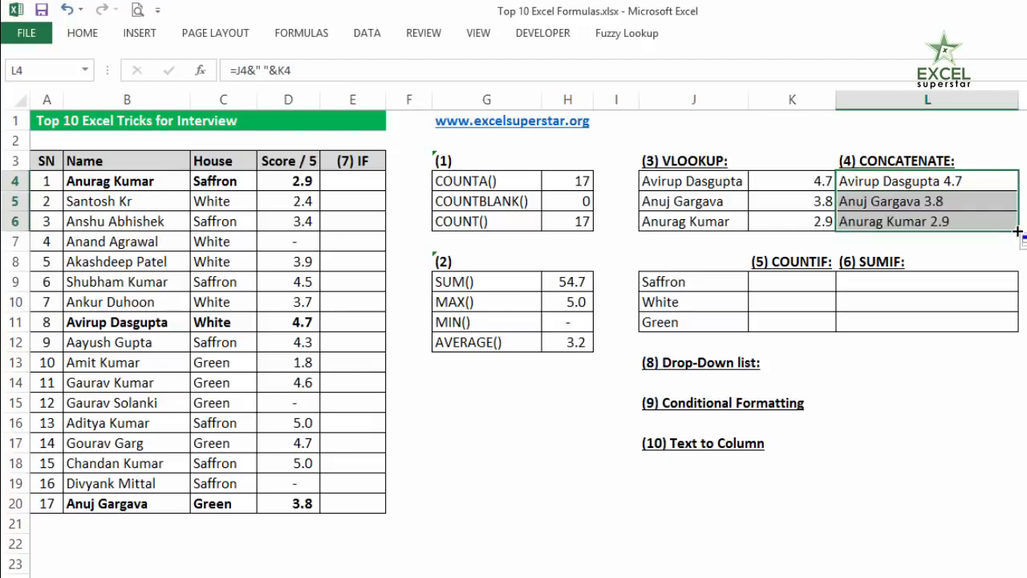
click(889, 202)
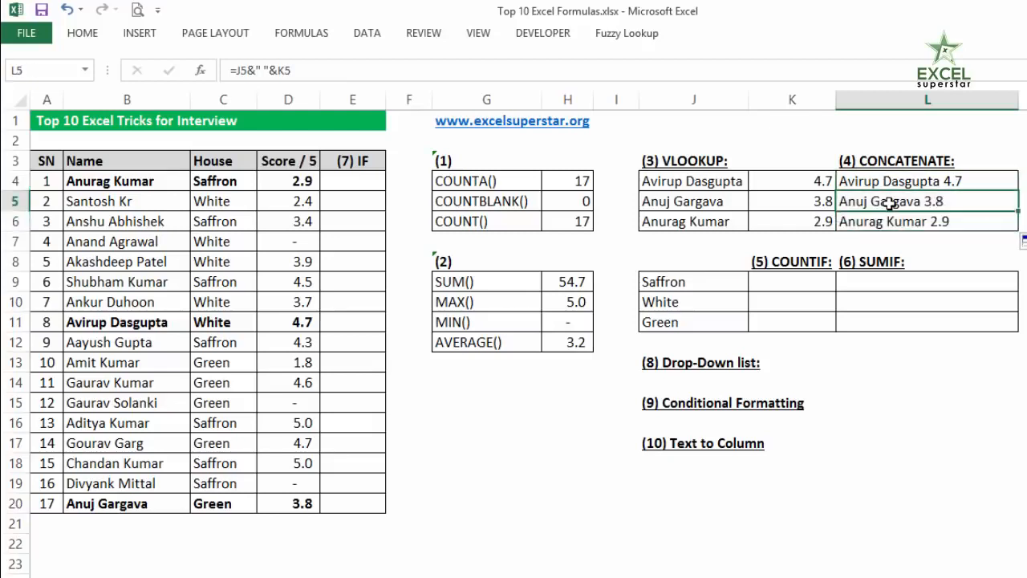
text(=con)
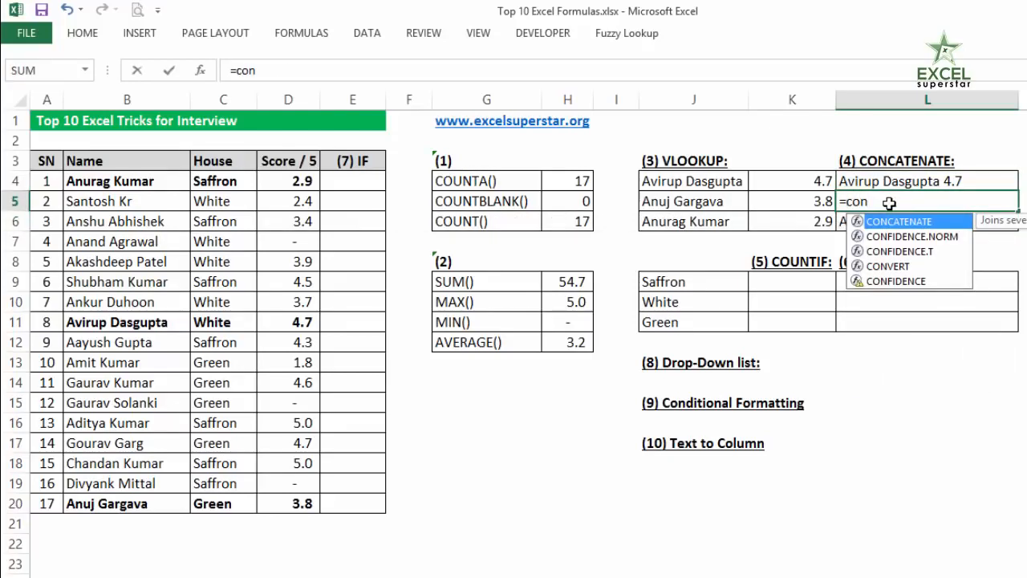
key(Tab)
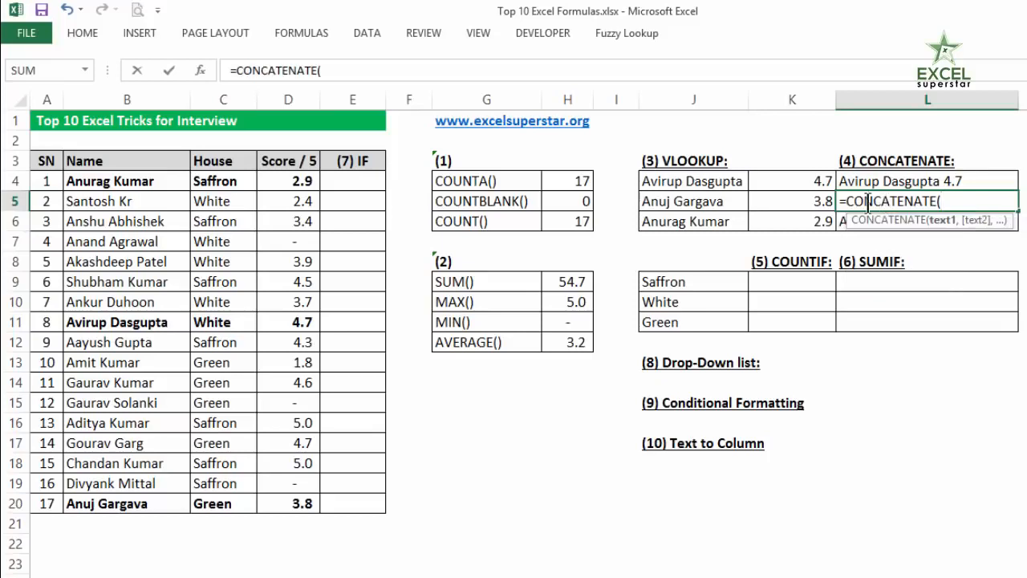
click(705, 202)
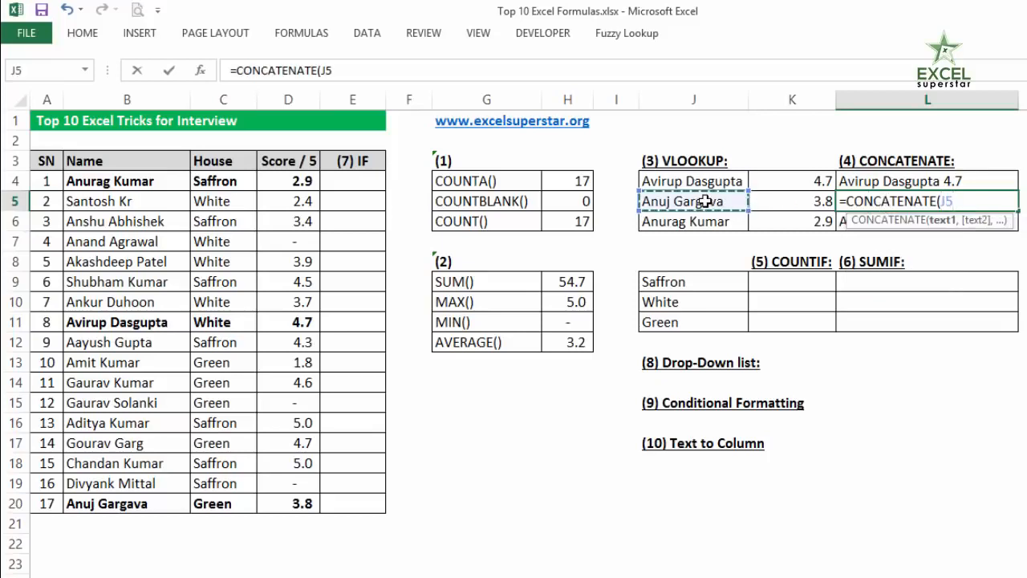
text(,)
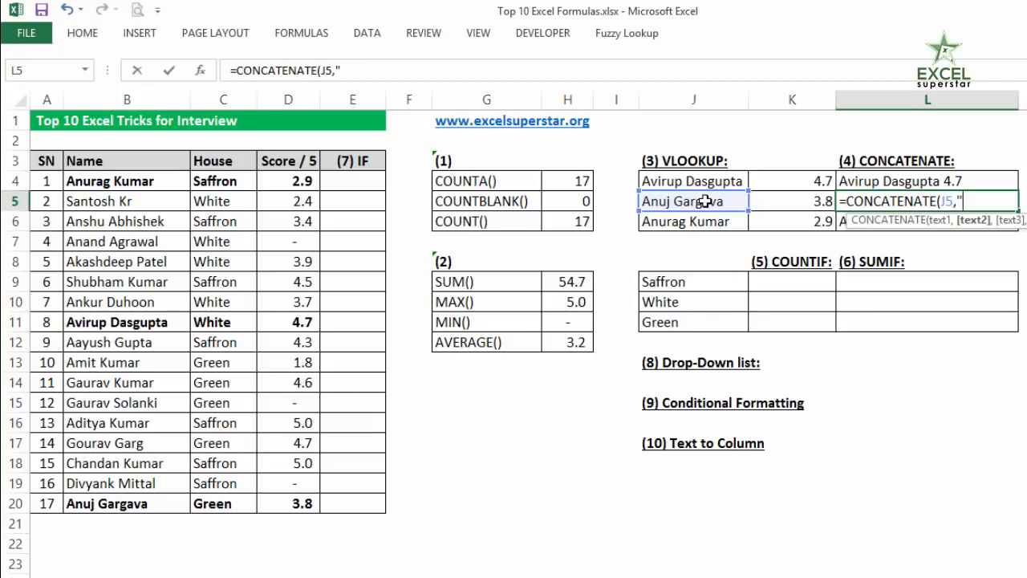
text(,)
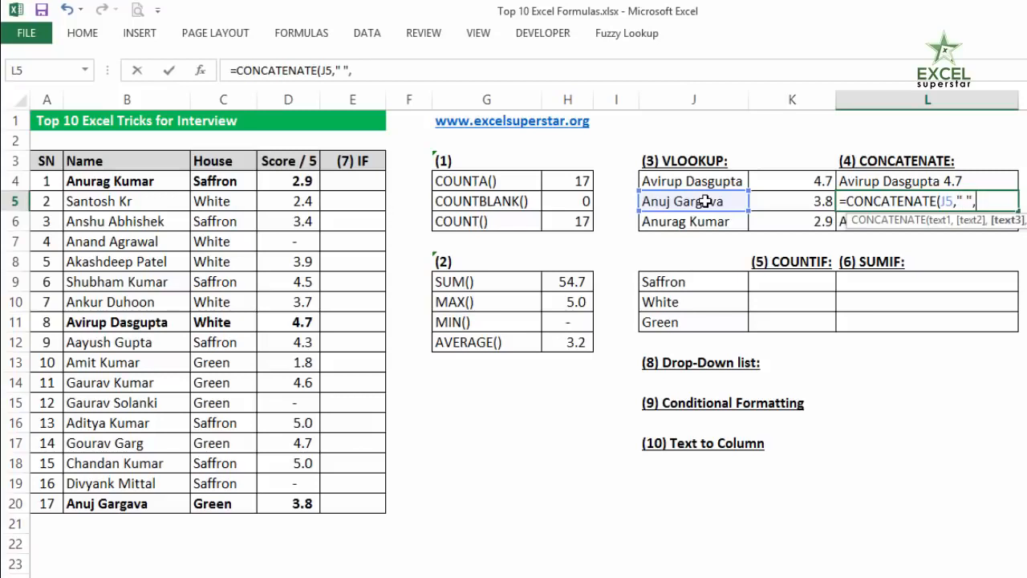
click(808, 201)
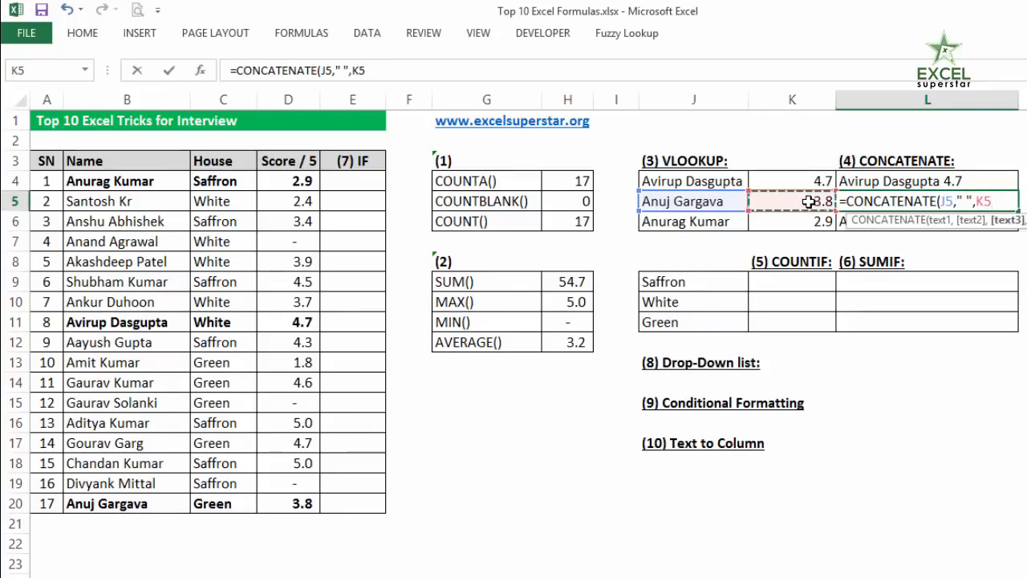
key(Return)
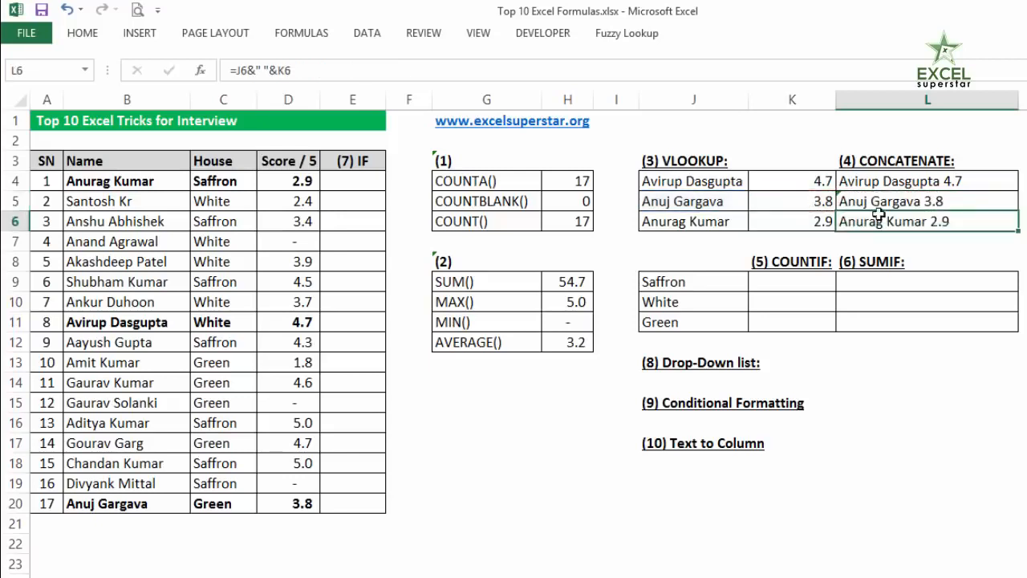
Step: Compare the ampersand formula in L4 with the CONCATENATE formula in L5, leaving both unedited
double_click(927, 181)
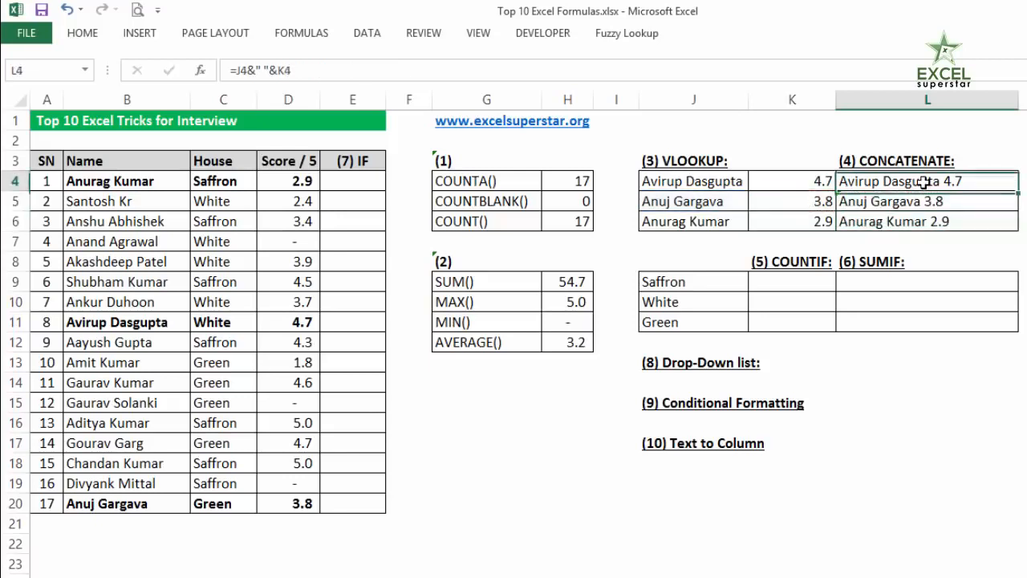
key(Escape)
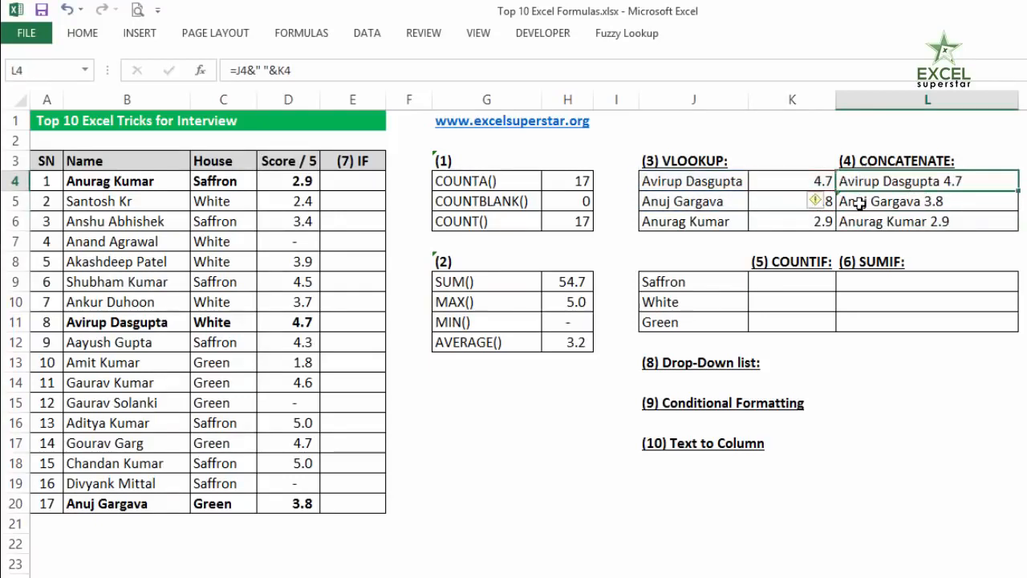
double_click(865, 202)
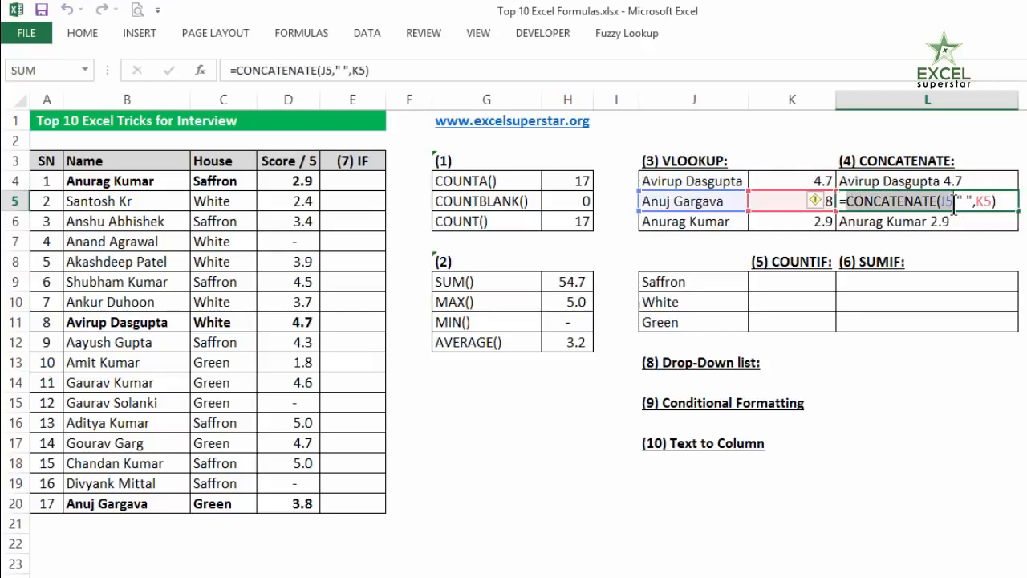
key(Escape)
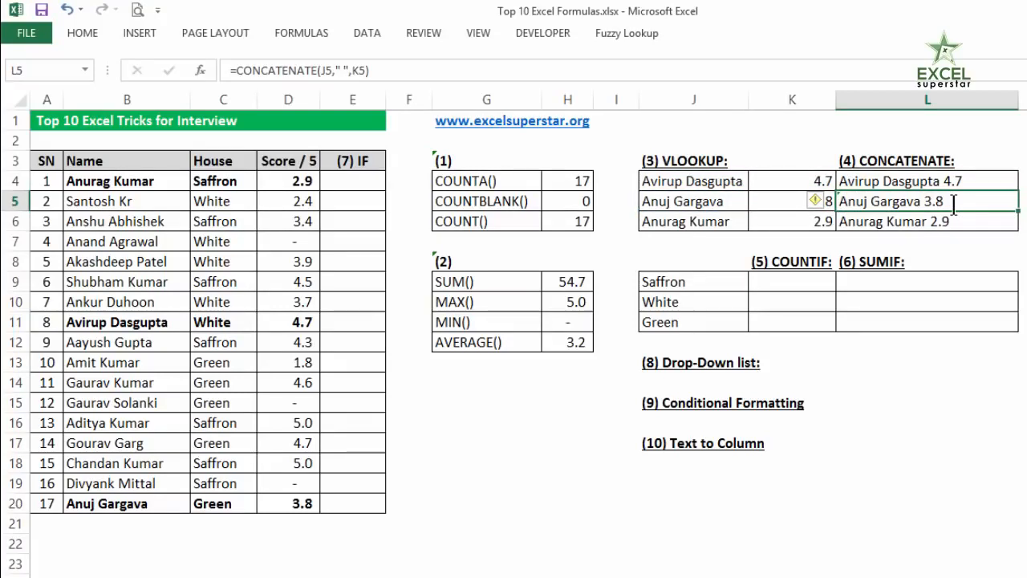
Step: Review the House entries and labels, and count the Saffron entries in K9 with =COUNTIF($C$4:$C$20,J9)
click(788, 285)
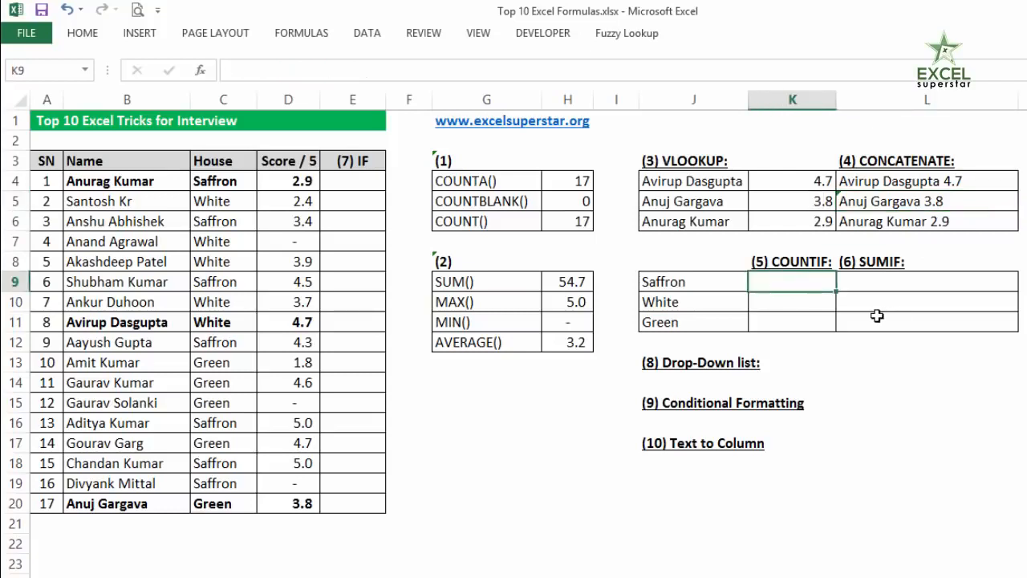
drag(218, 183, 265, 497)
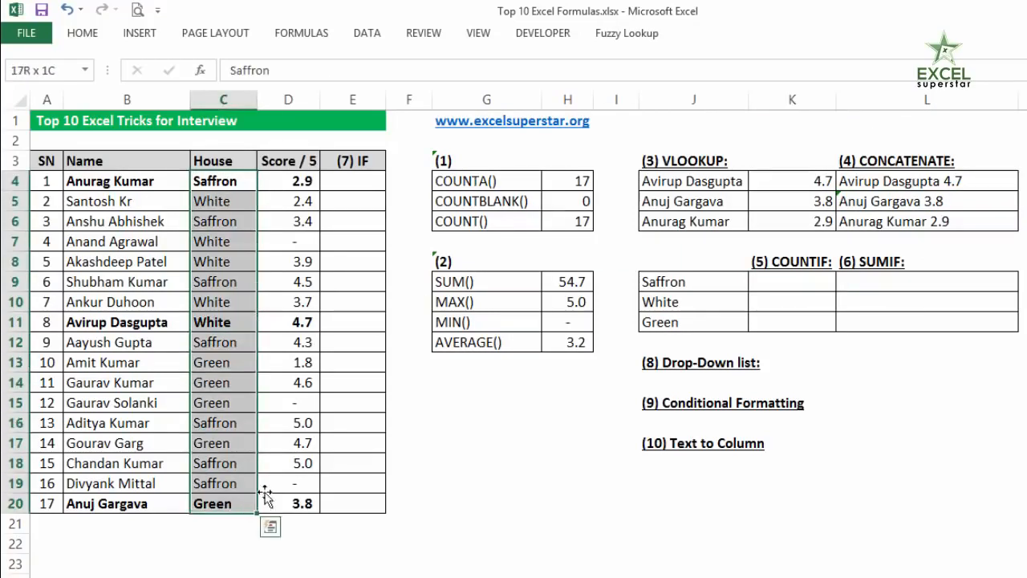
click(666, 303)
click(663, 321)
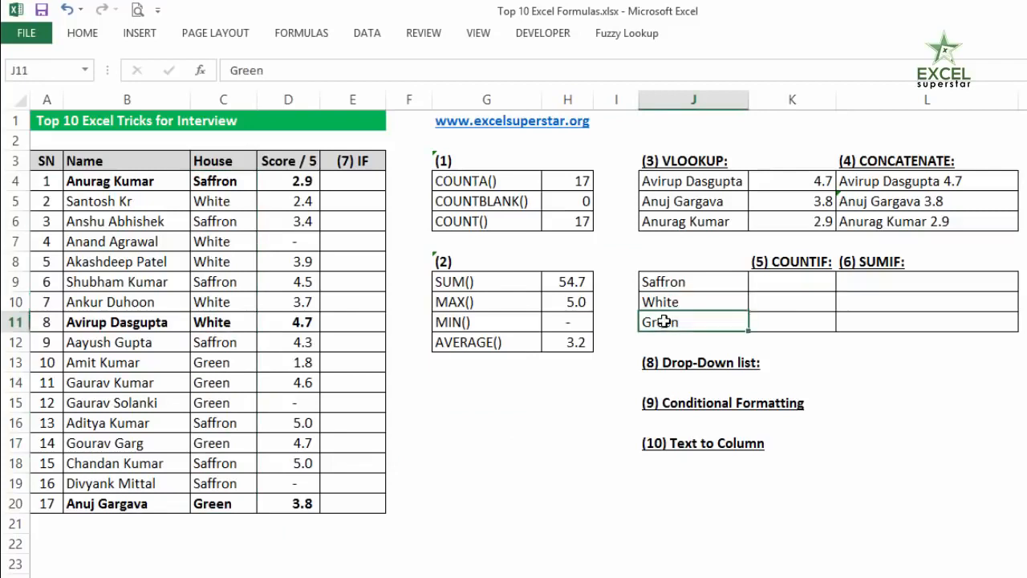
click(769, 277)
text(=counti)
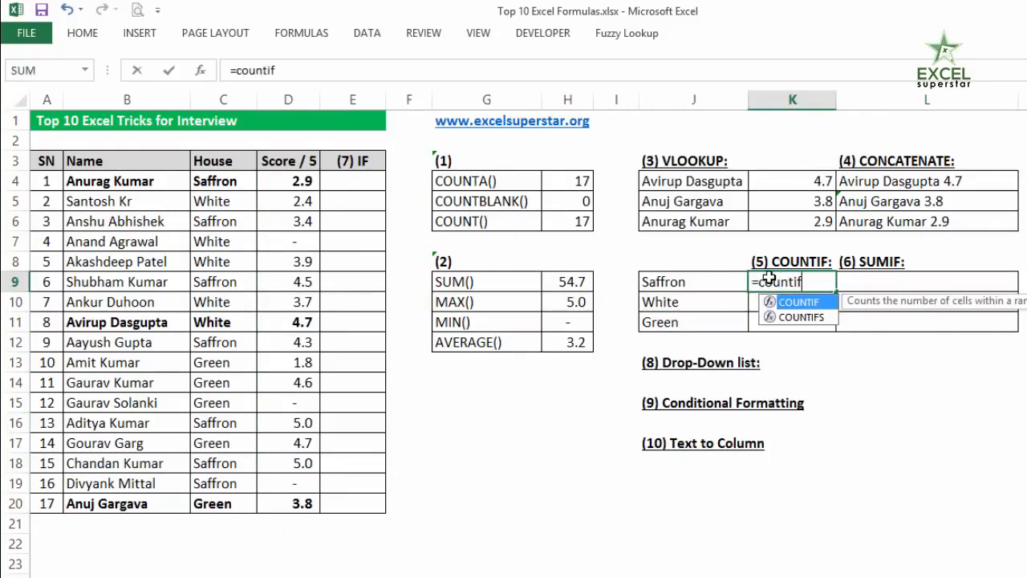
text(f)
key(Tab)
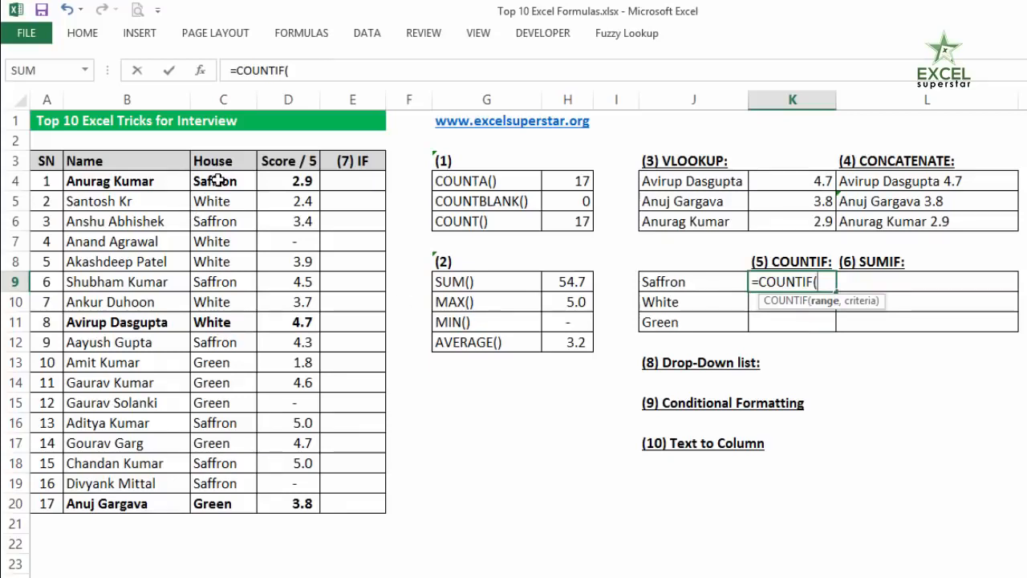
drag(222, 178, 212, 502)
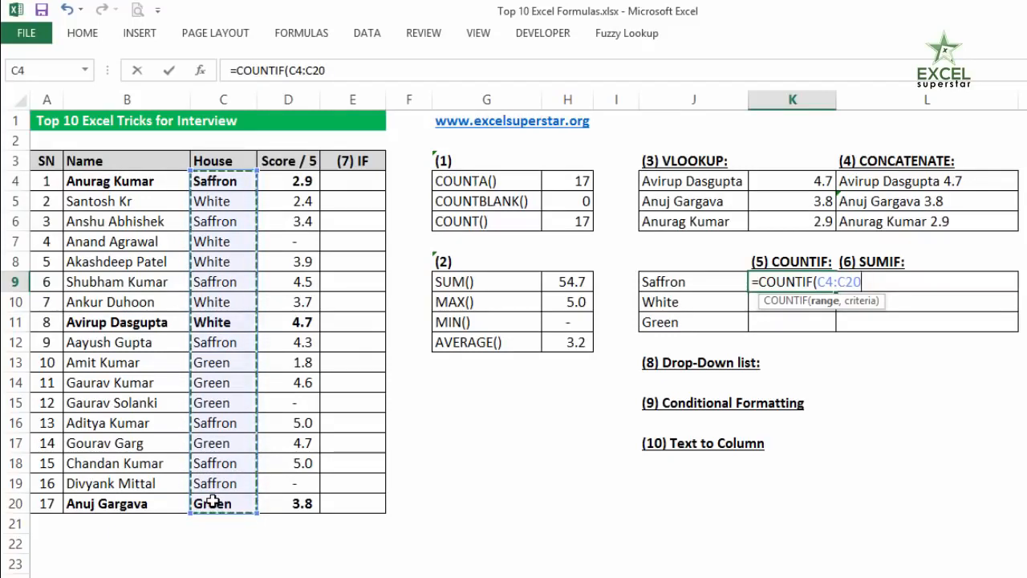
key(F4)
text(,)
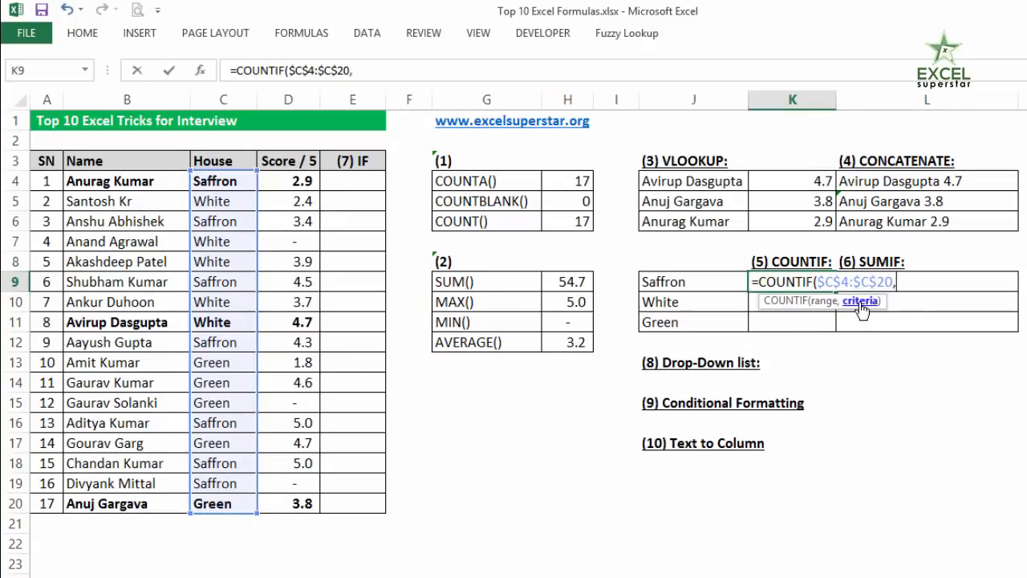
click(679, 282)
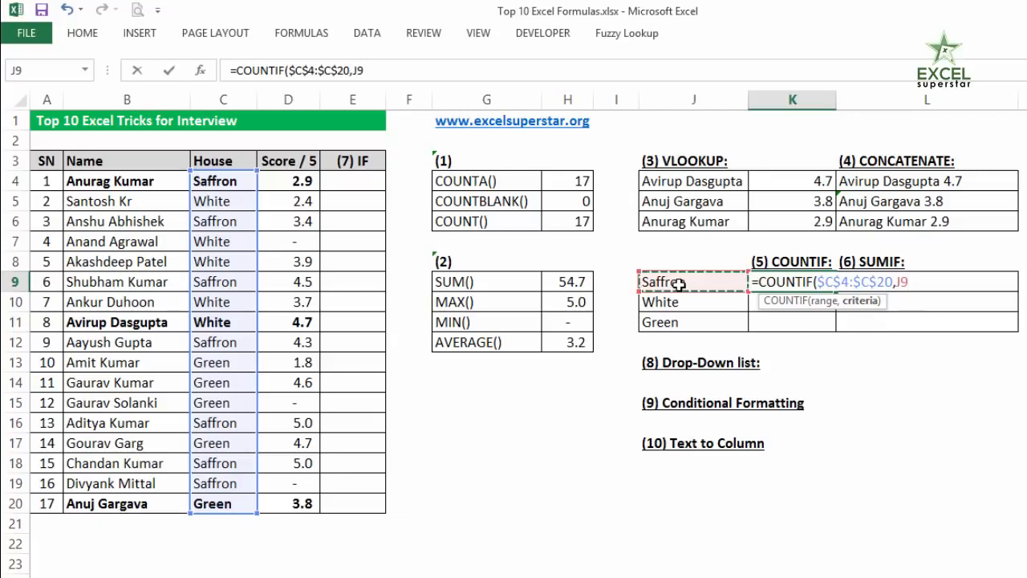
text())
key(Return)
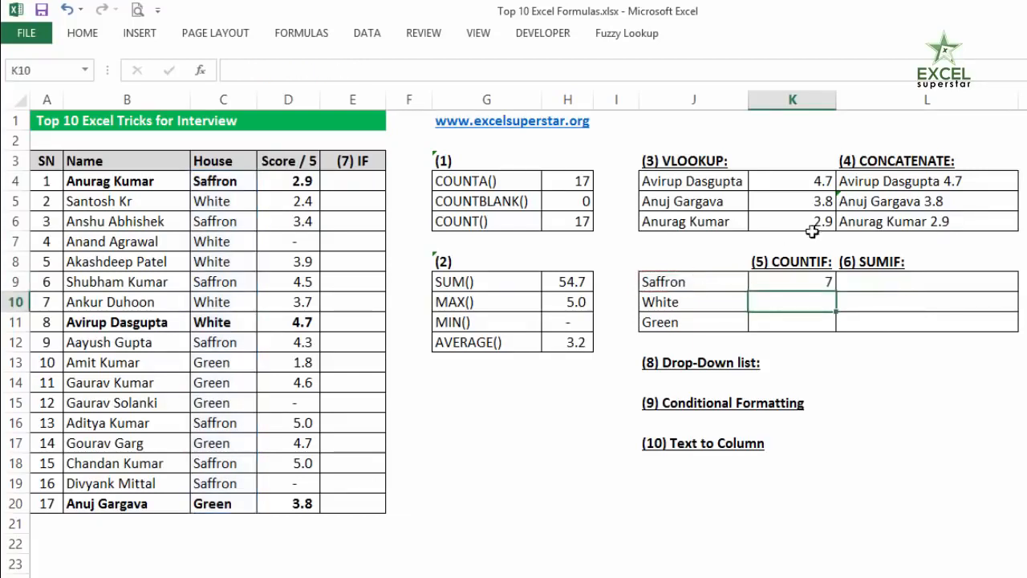
Step: Copy the COUNTIF formula from K9 down through K11 and review the counts for the White and Green houses
click(824, 277)
drag(839, 298, 839, 325)
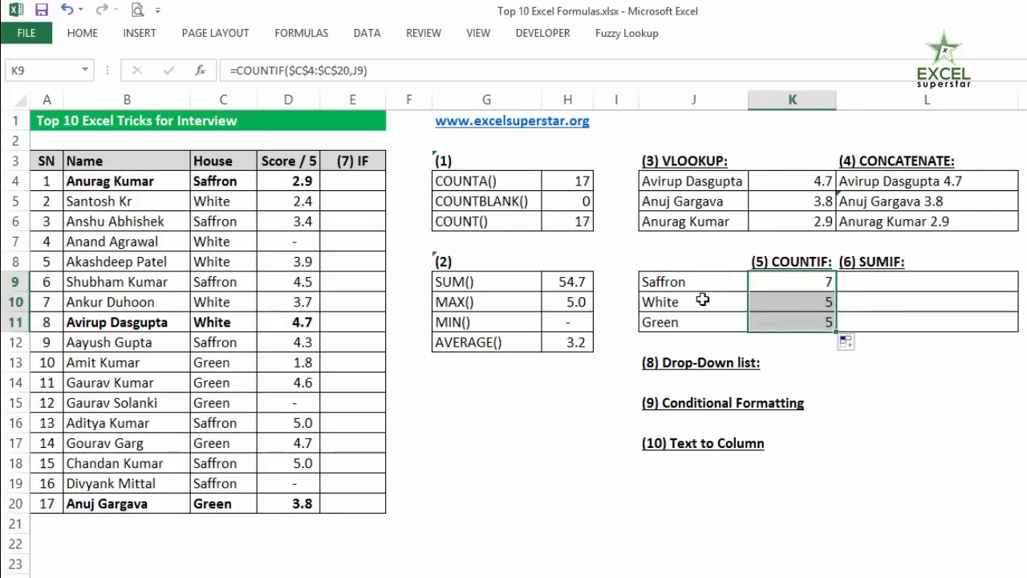
drag(702, 299, 778, 303)
drag(688, 321, 812, 321)
drag(812, 281, 809, 320)
Step: Begin a SUMIF formula in L9 with the locked House range $C$4:$C$20 and J9 as the criterion
click(883, 286)
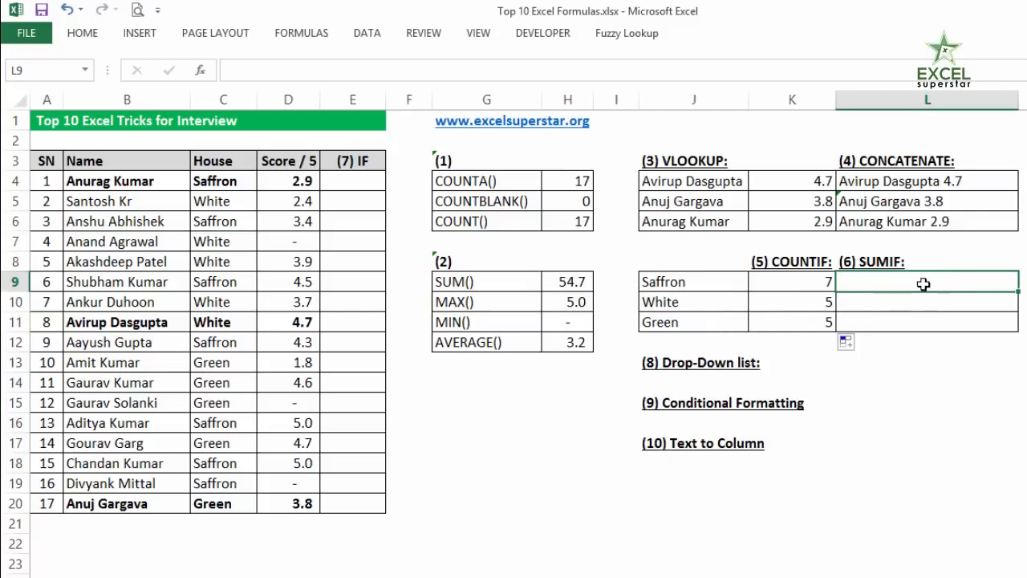
text(=sumi)
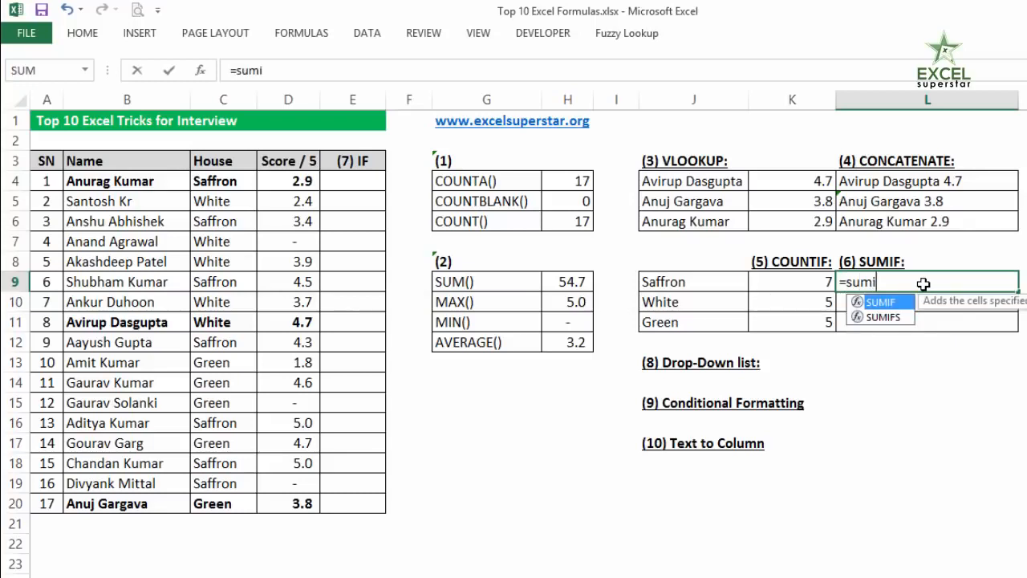
text(f)
key(Tab)
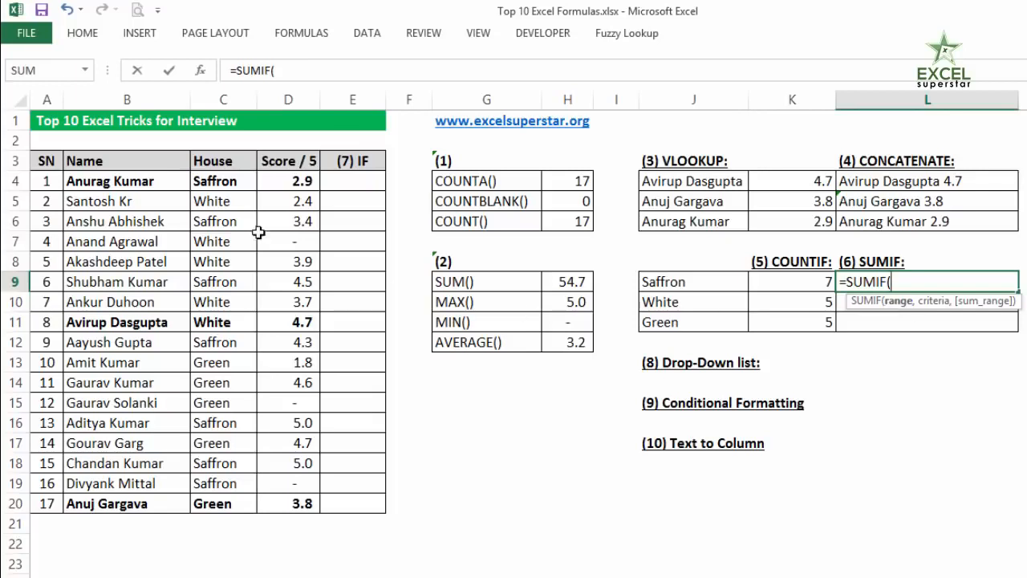
drag(222, 183, 214, 499)
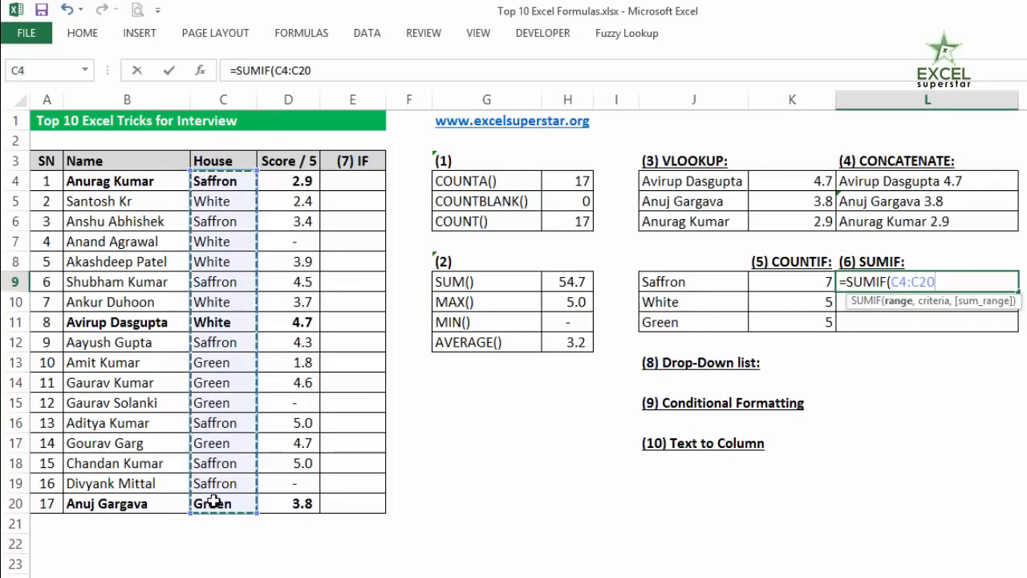
key(F4)
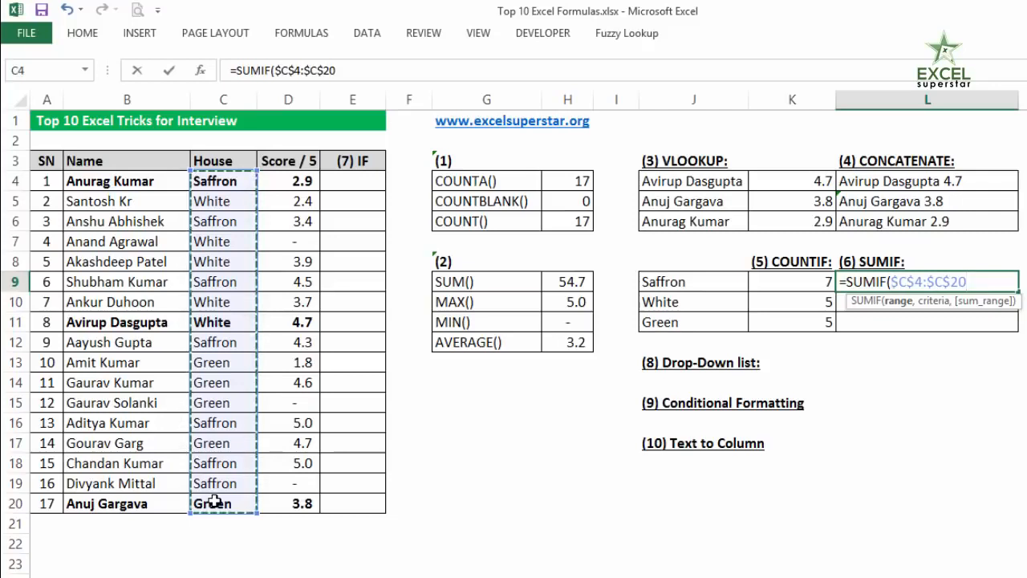
text(,)
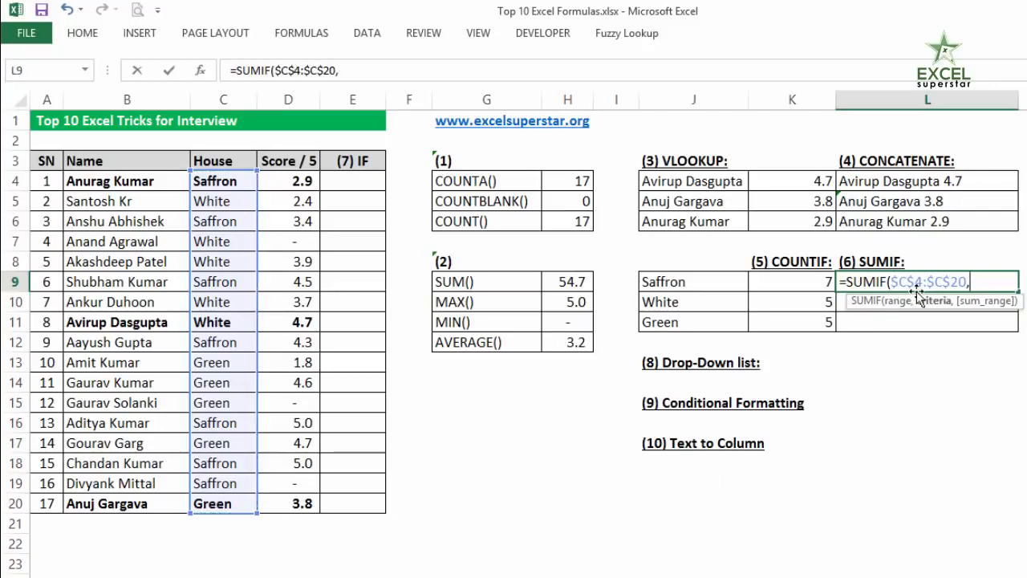
click(687, 281)
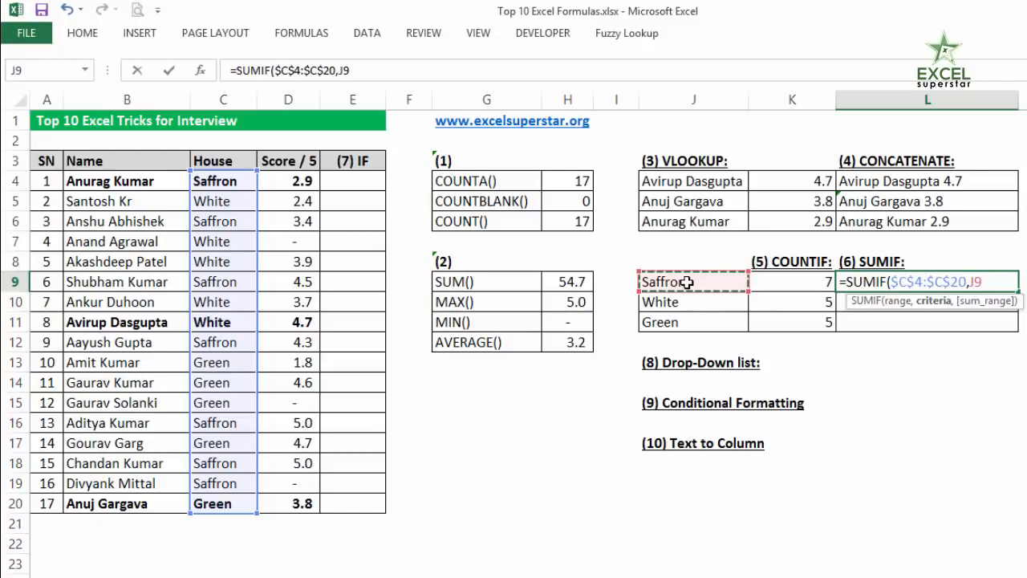
text(,)
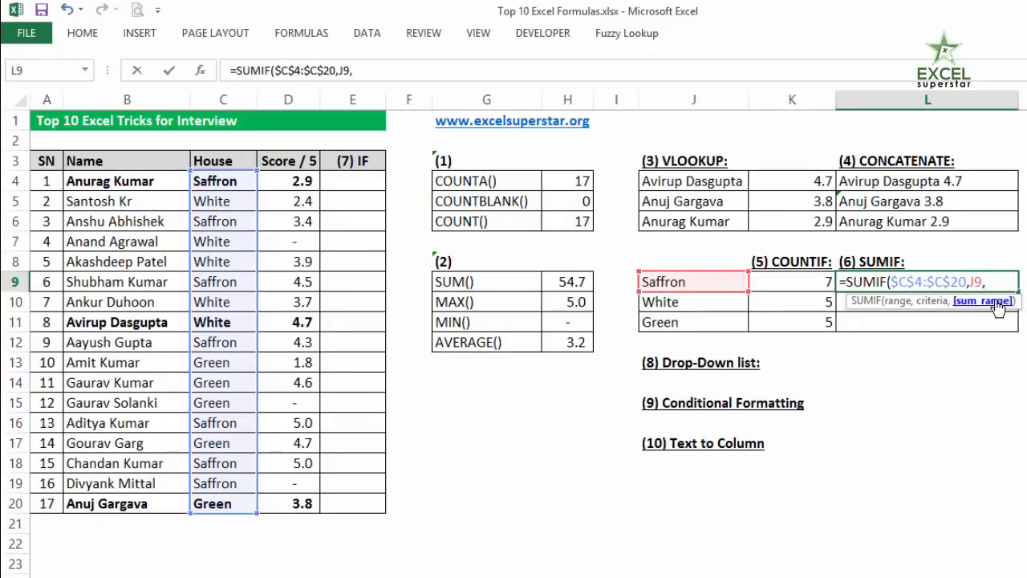
Step: Complete the SUMIF formula in L9 with the locked score range $D$4:$D$20 as the sum range
drag(298, 182, 289, 503)
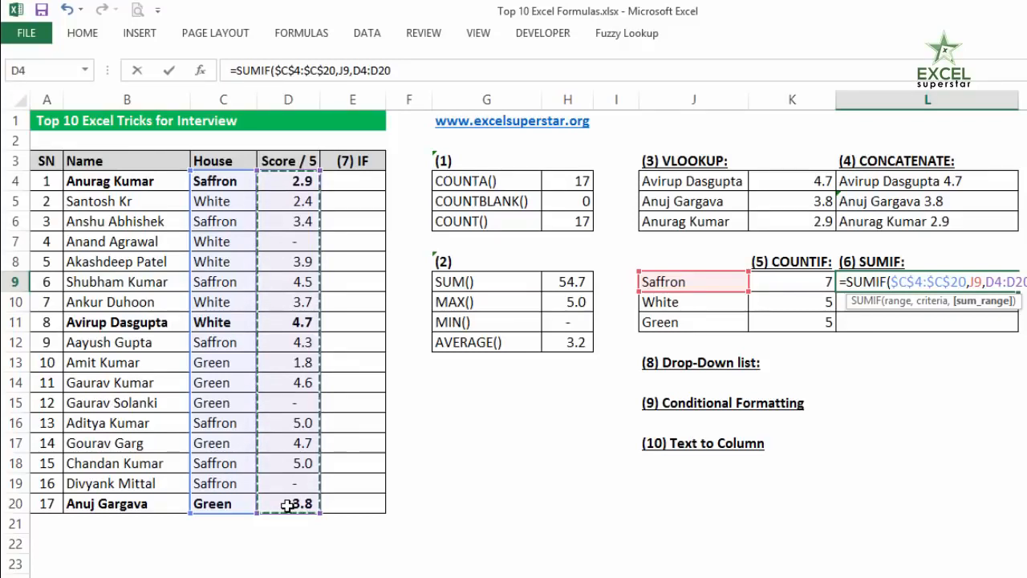
drag(298, 163, 281, 363)
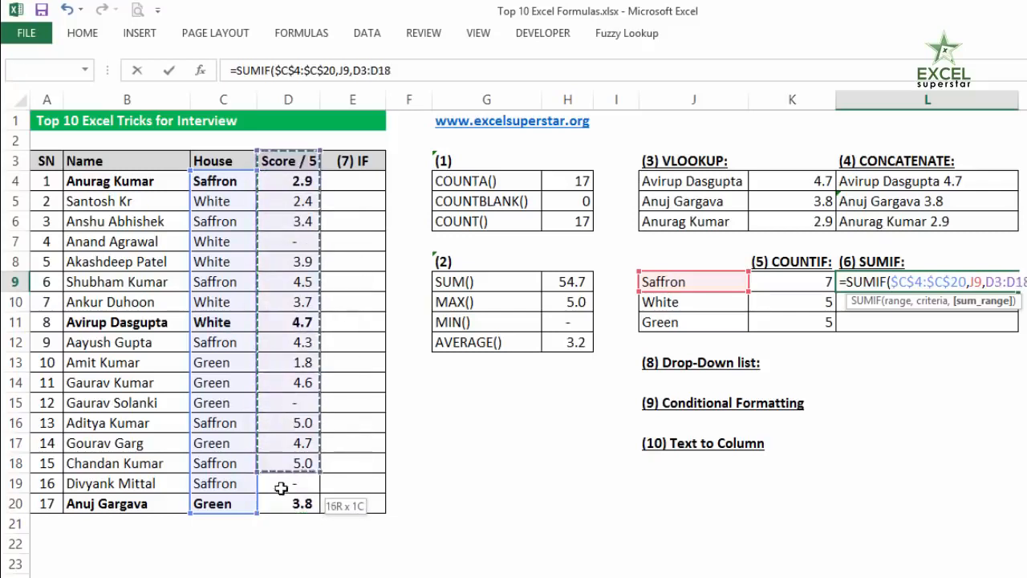
drag(281, 487, 282, 503)
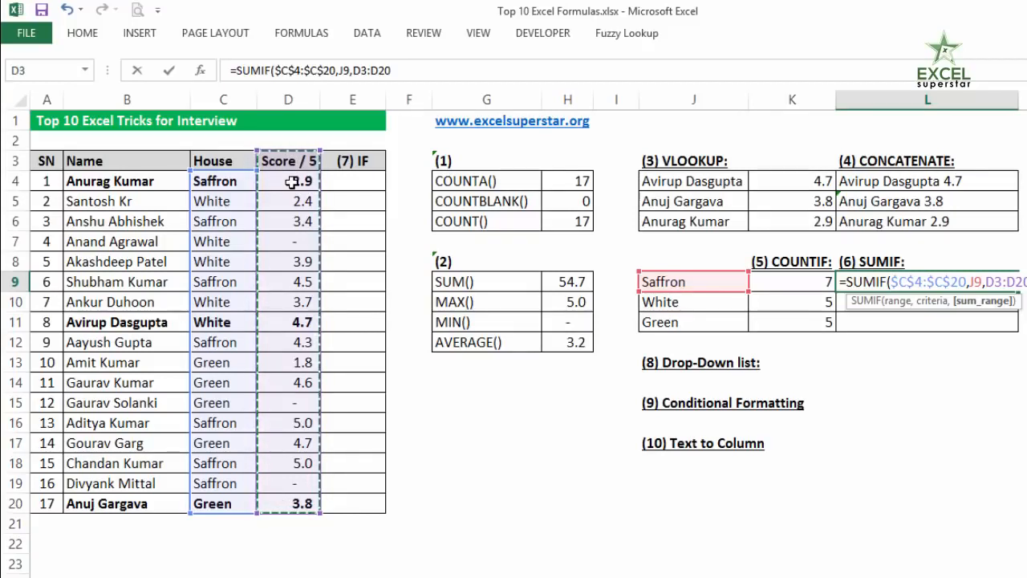
drag(292, 182, 303, 503)
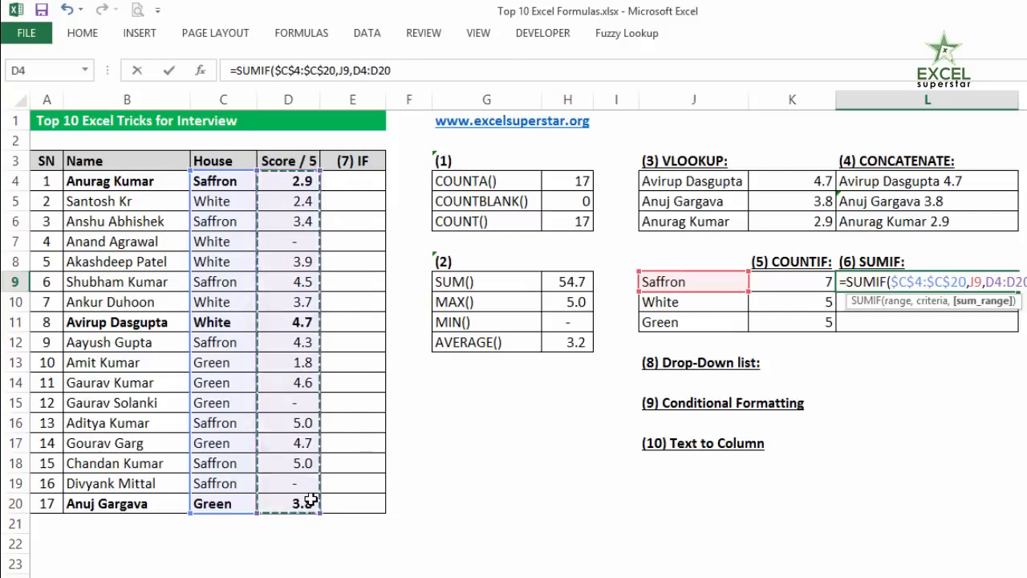
key(F4)
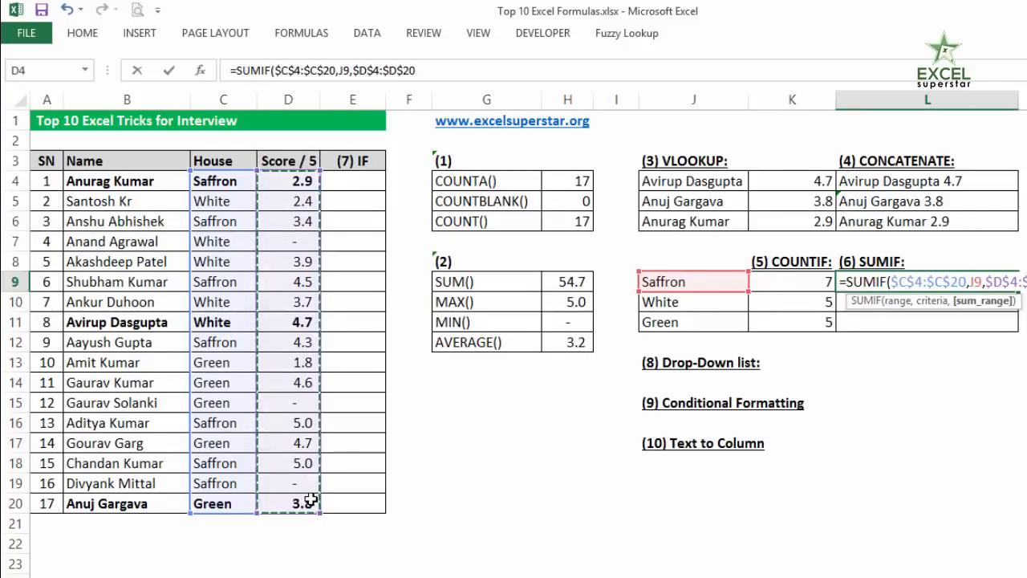
key(Return)
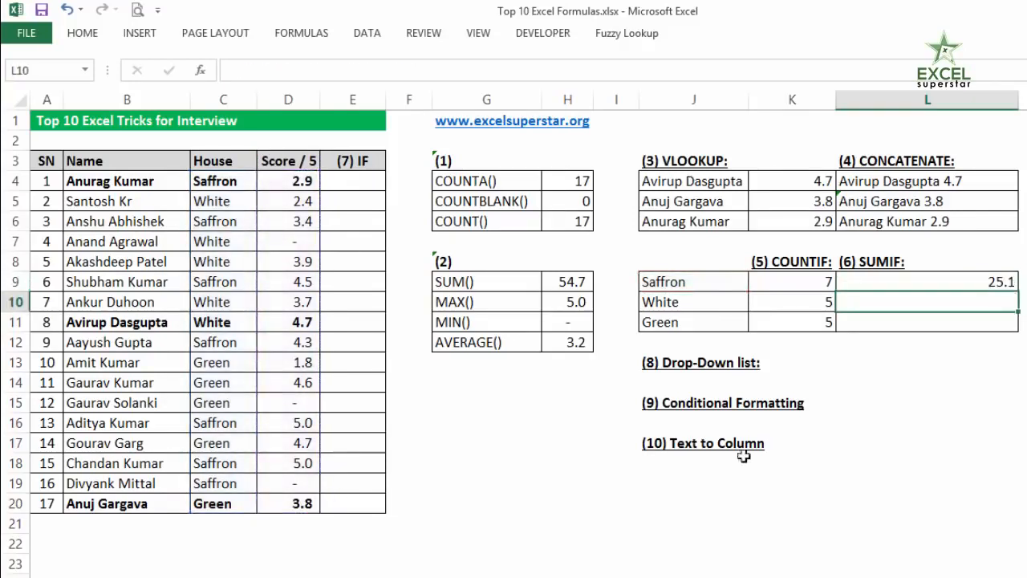
Step: Copy the SUMIF formula from L9 down through L11 and review the Saffron row's count and sum
click(1003, 281)
drag(1018, 290, 1012, 335)
drag(694, 281, 940, 282)
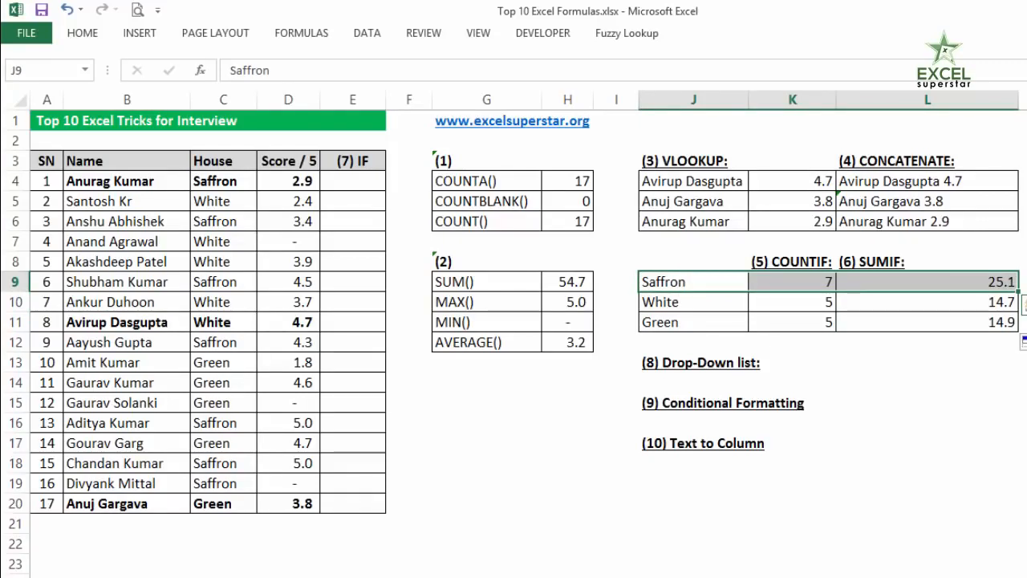
click(806, 283)
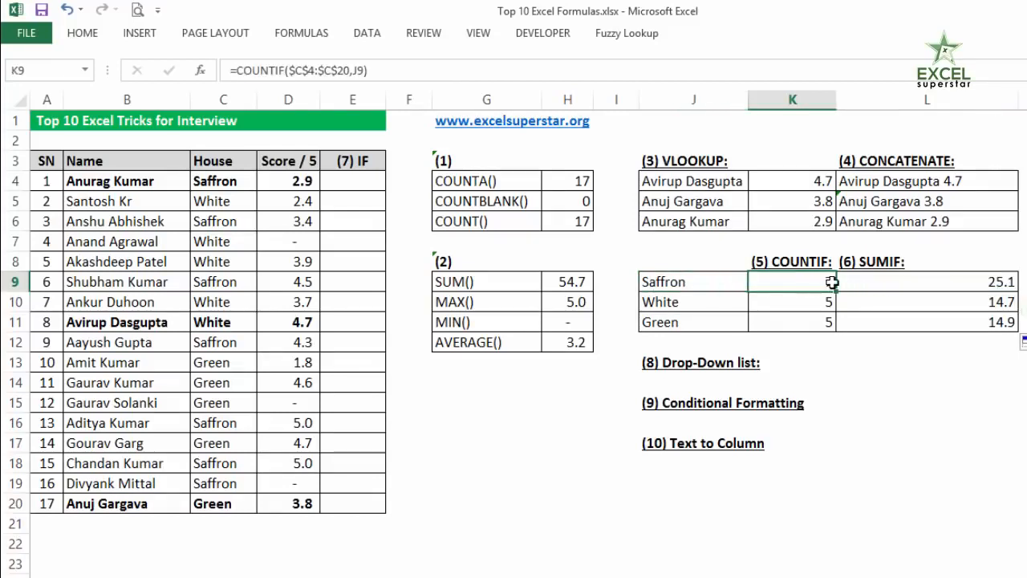
click(956, 278)
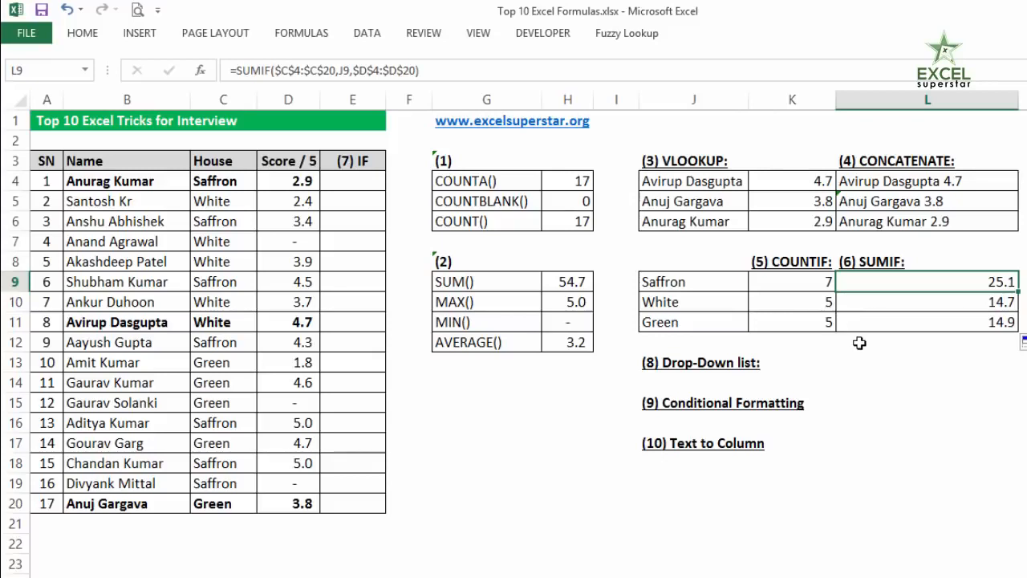
Step: Change the function in L9 from SUMIF to AVERAGEIF, keeping the same ranges and criterion
double_click(908, 278)
drag(846, 281, 873, 285)
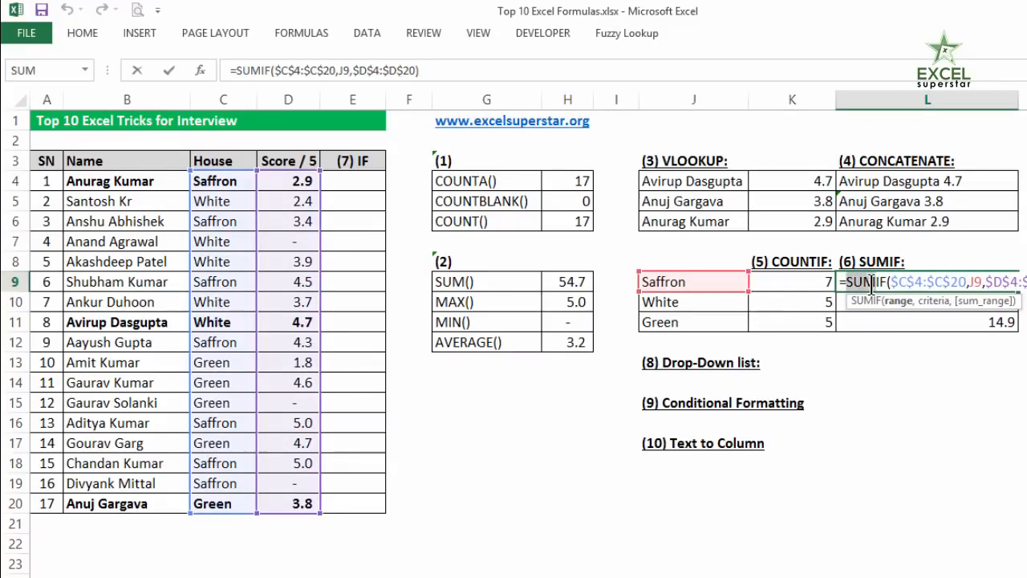
key(Delete)
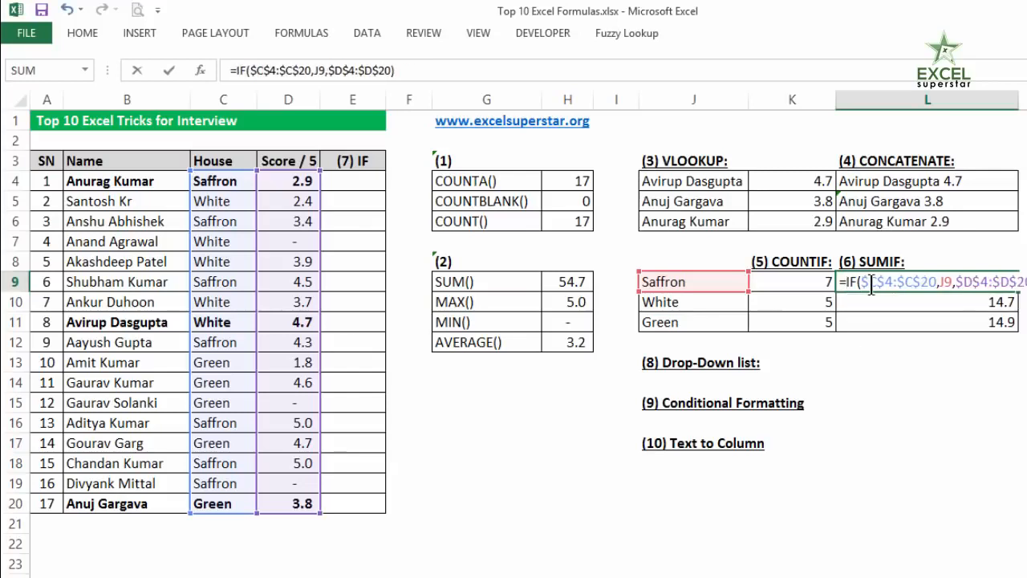
text(AVER)
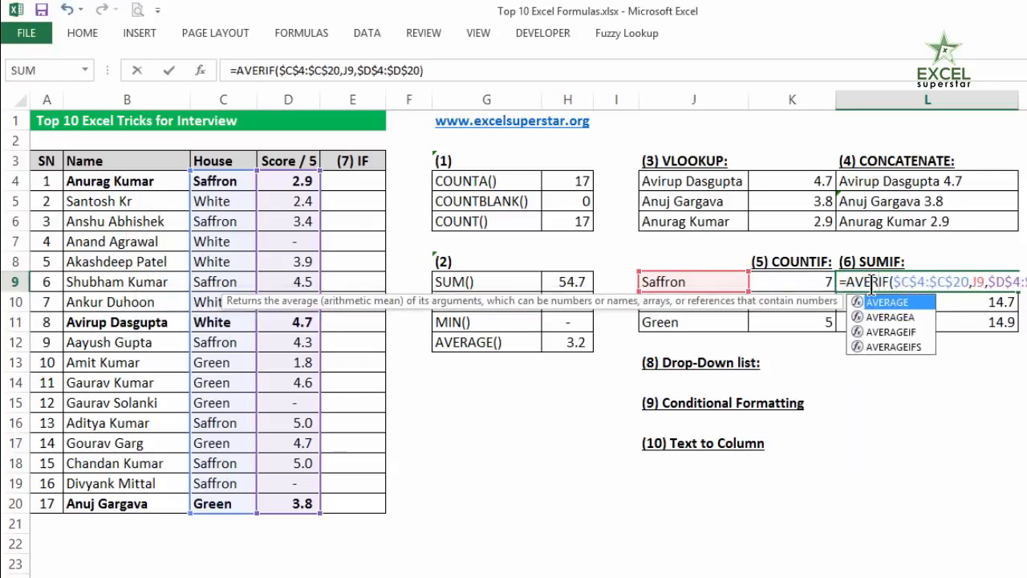
text(AGE)
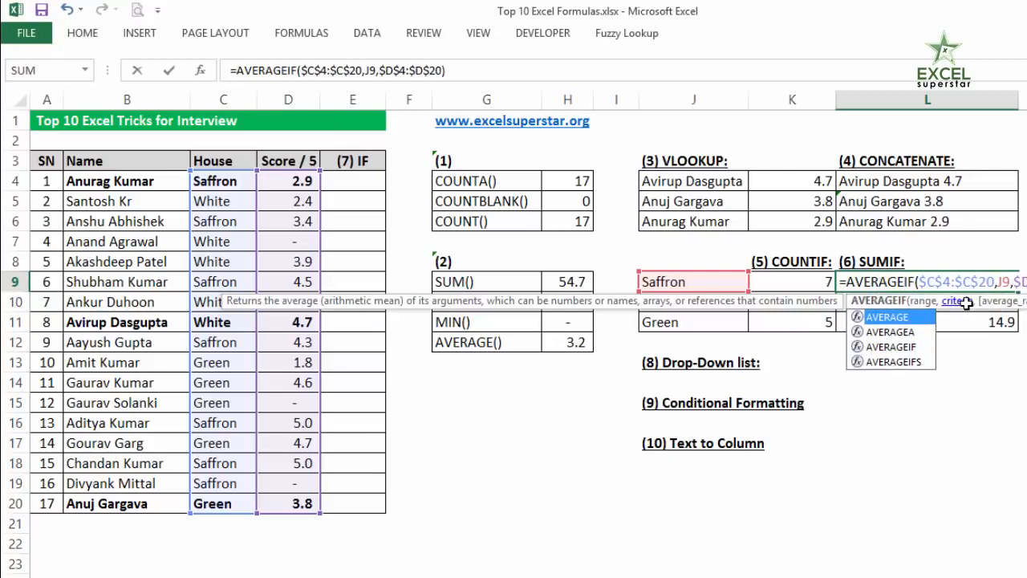
key(Return)
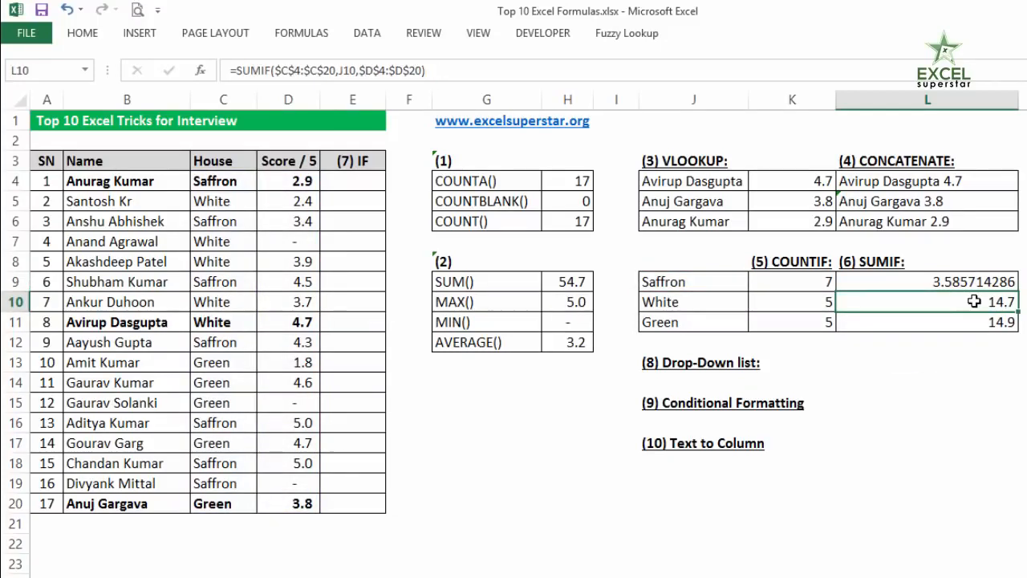
Step: Copy the AVERAGEIF formula from L9 down through L11 and format the averages with two decimal places
key(Up)
drag(1017, 292, 1019, 331)
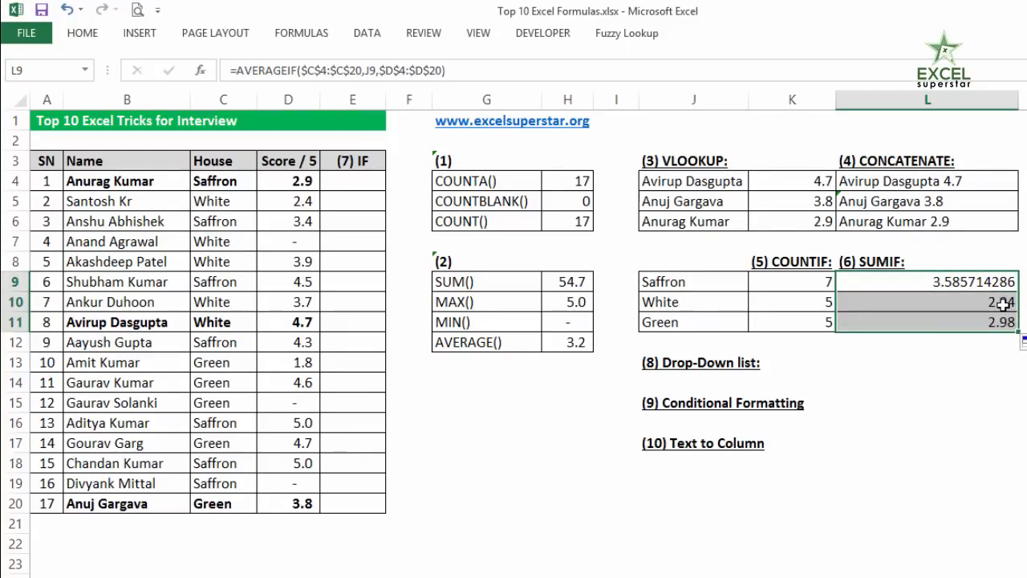
click(921, 320)
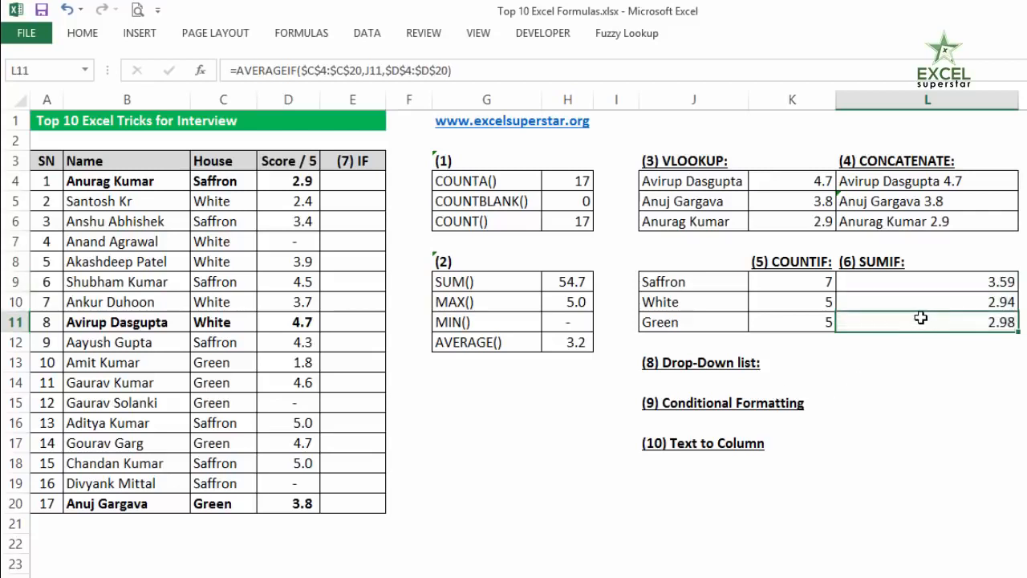
Step: Review the average score for each house and examine the AVERAGEIF function and its arguments in L9, leaving the formula unedited
click(705, 281)
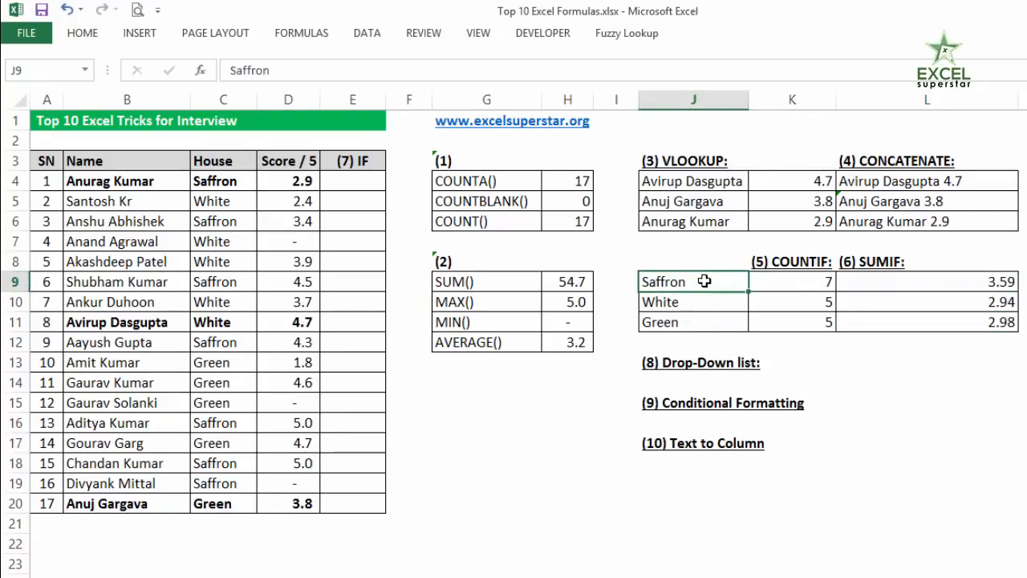
click(947, 279)
click(704, 305)
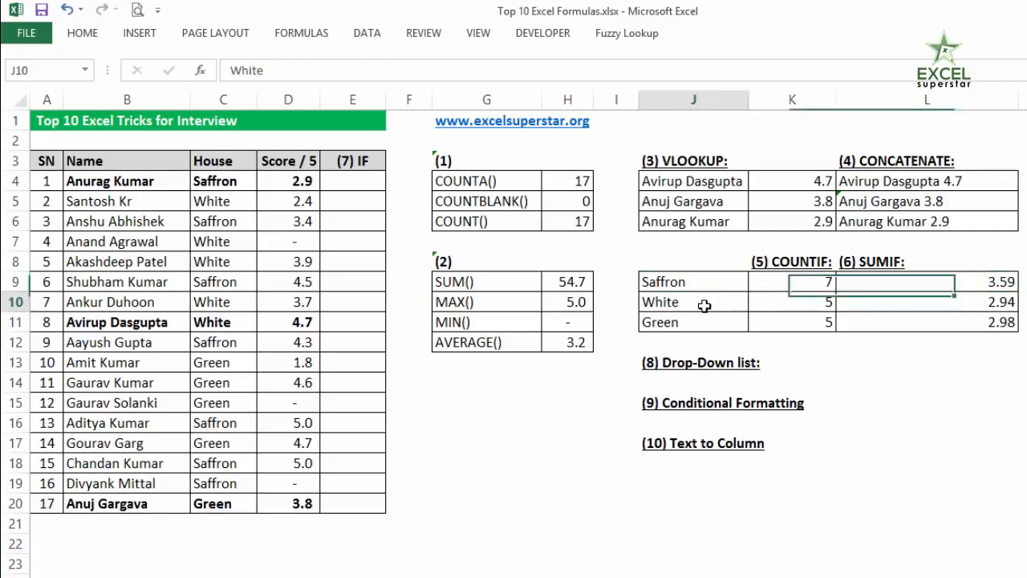
click(977, 301)
click(714, 326)
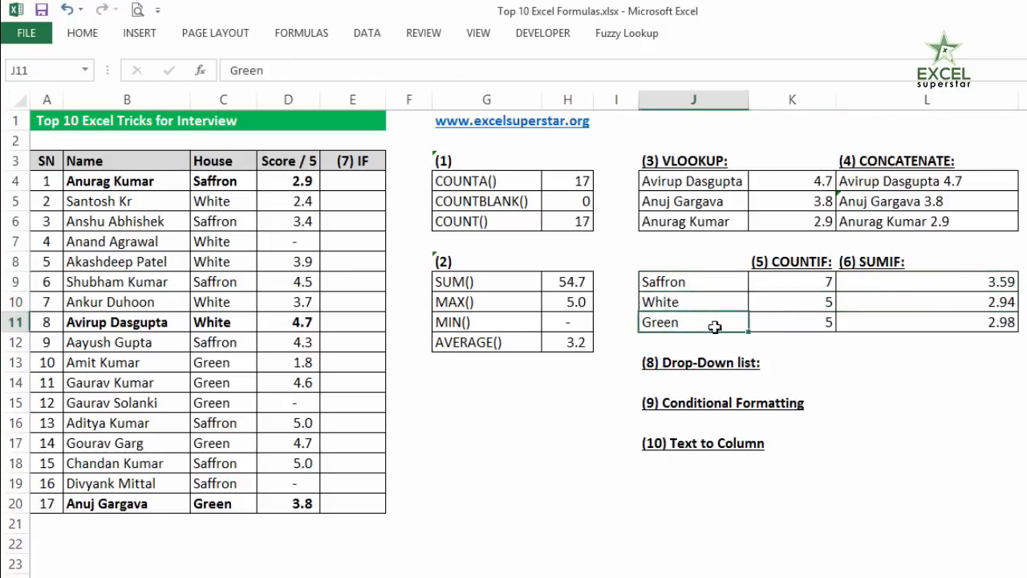
click(984, 324)
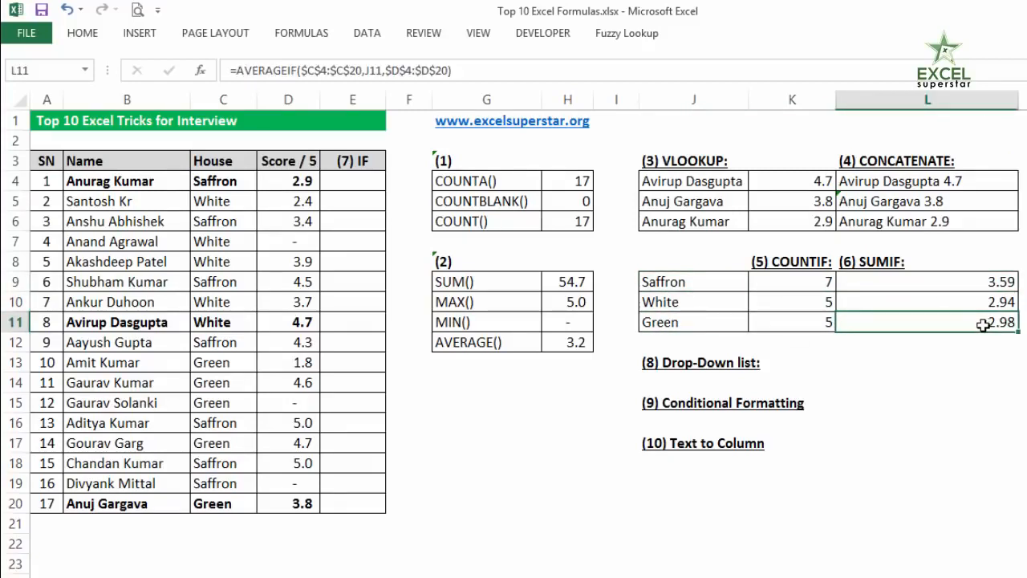
double_click(889, 281)
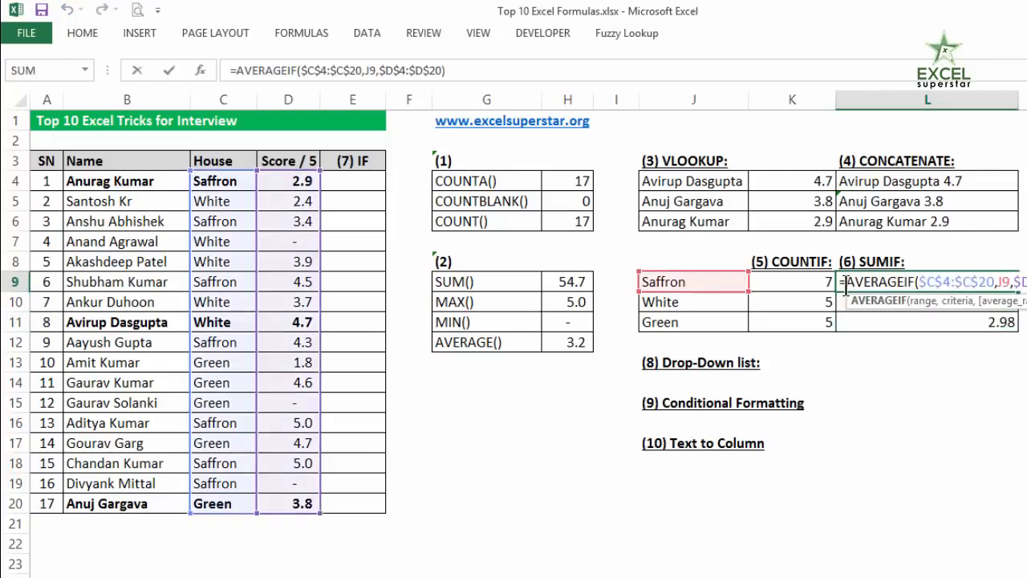
double_click(863, 285)
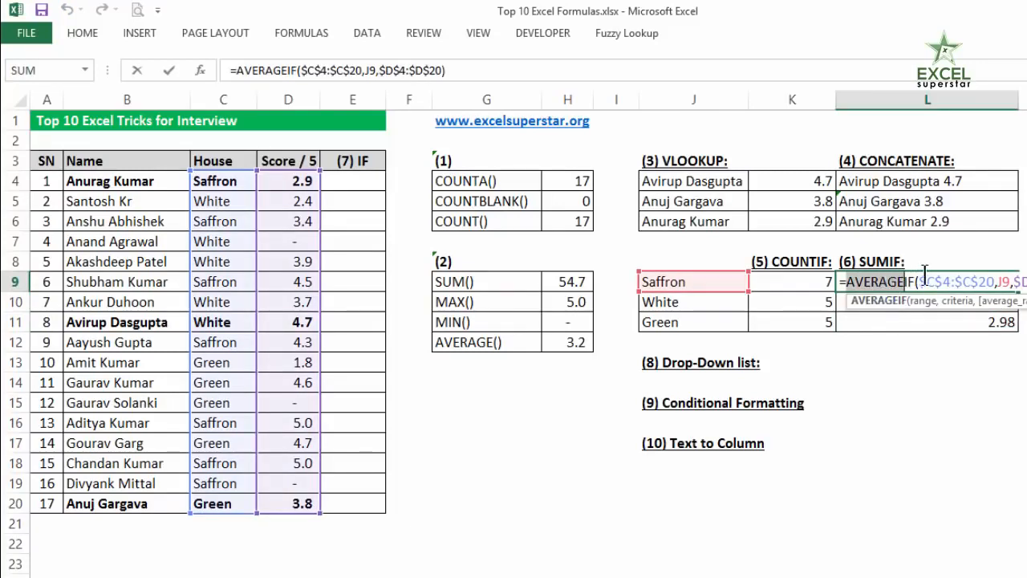
drag(920, 280, 1025, 281)
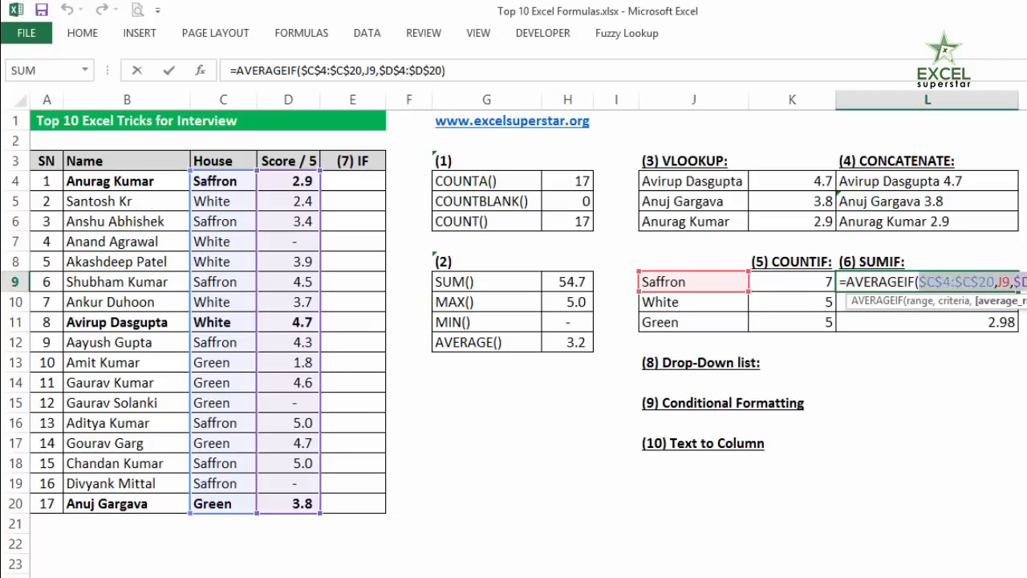
key(Escape)
Step: Add List data validation to cell L13, using the names in $B$4:$B$20 as the source
click(877, 362)
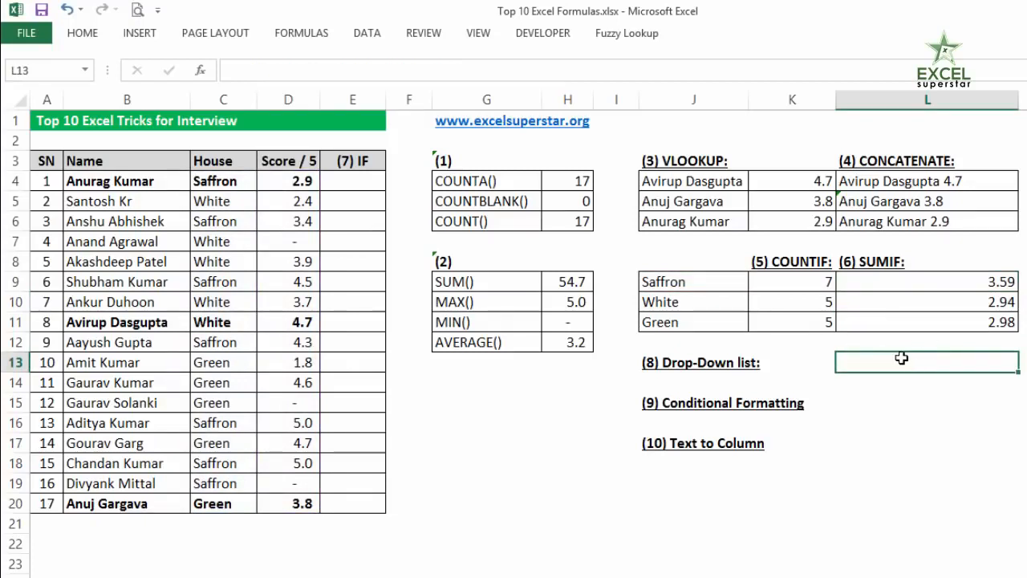
click(369, 32)
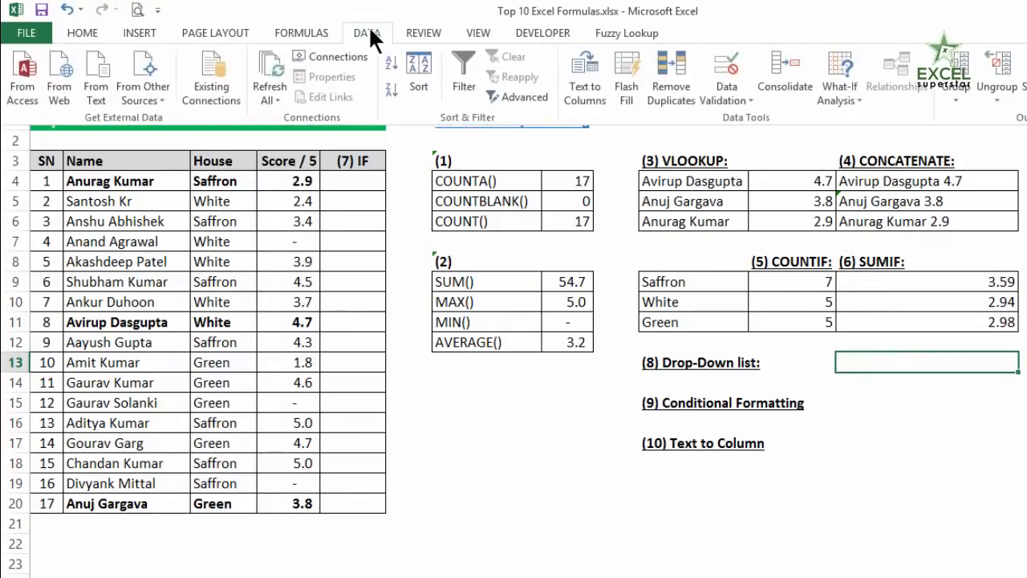
click(731, 85)
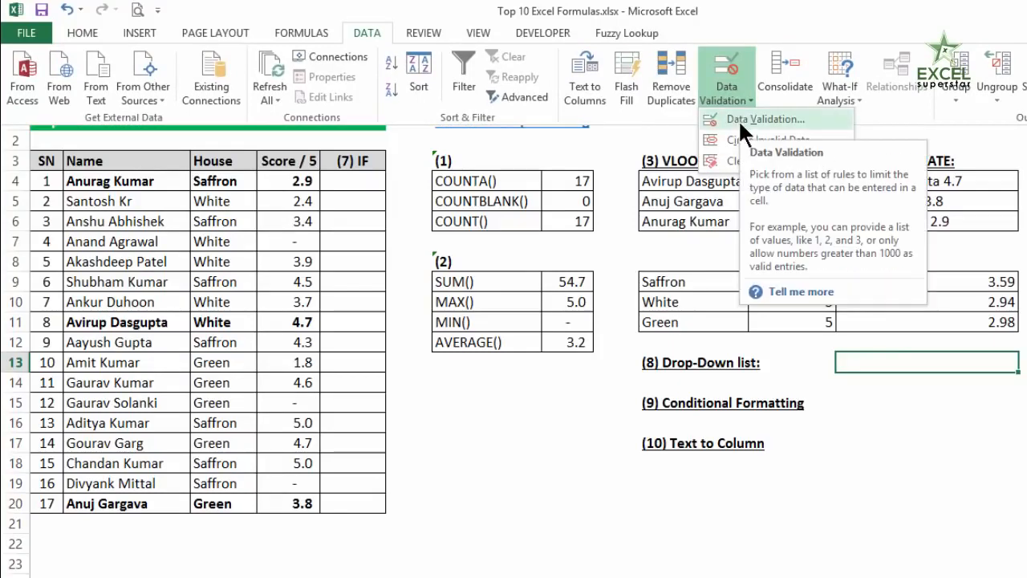
click(738, 118)
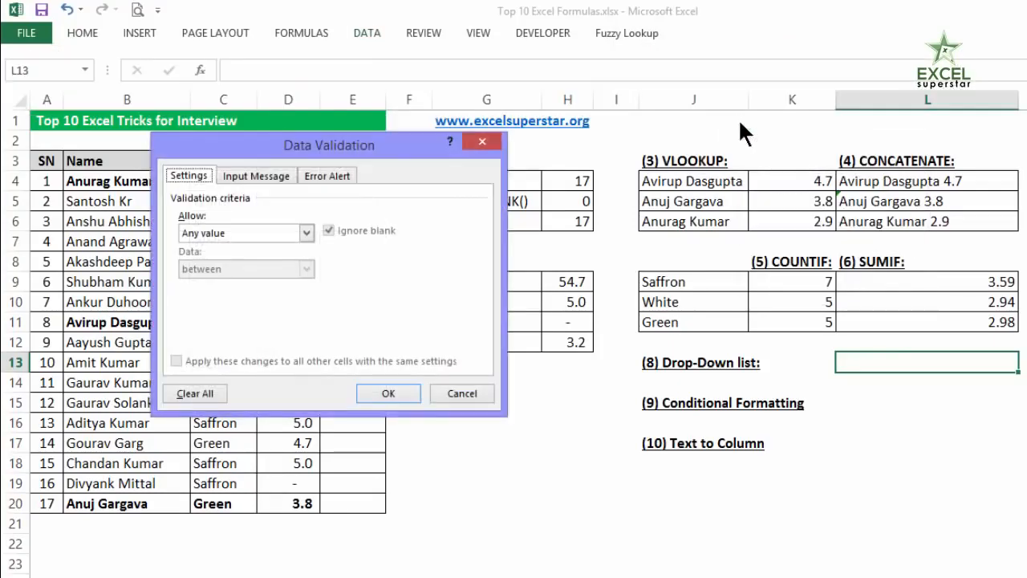
drag(397, 136, 637, 136)
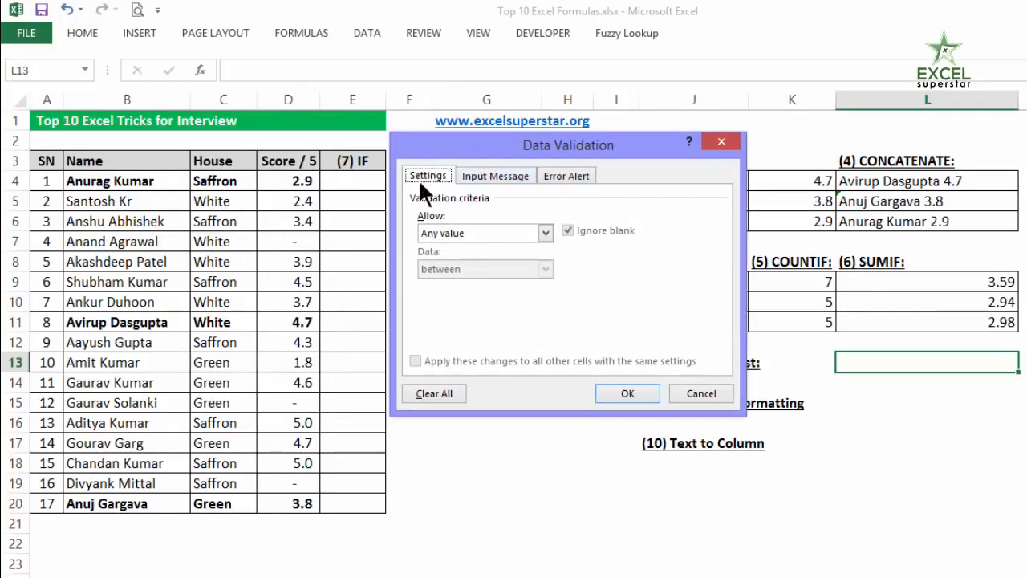
click(482, 233)
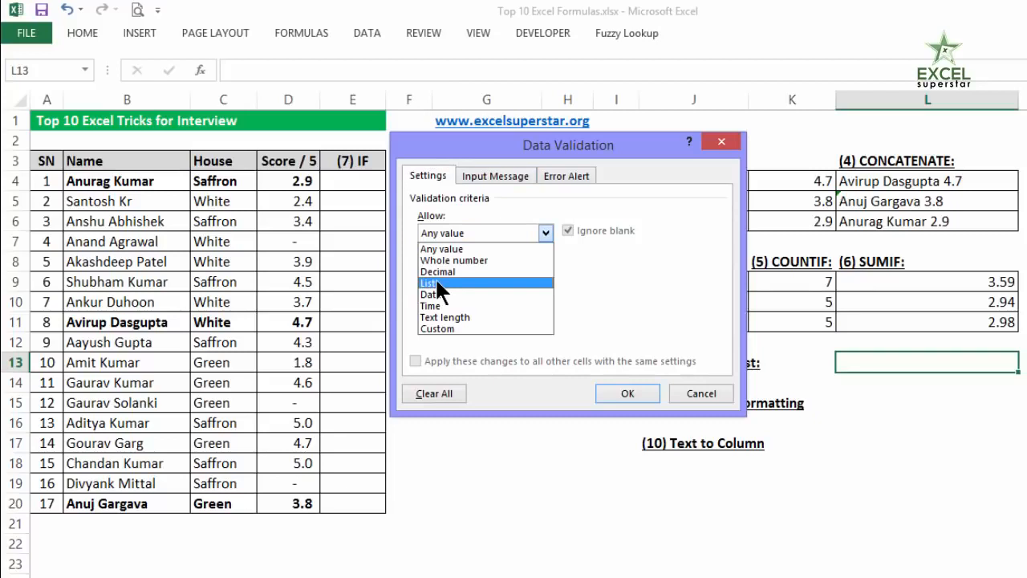
click(437, 283)
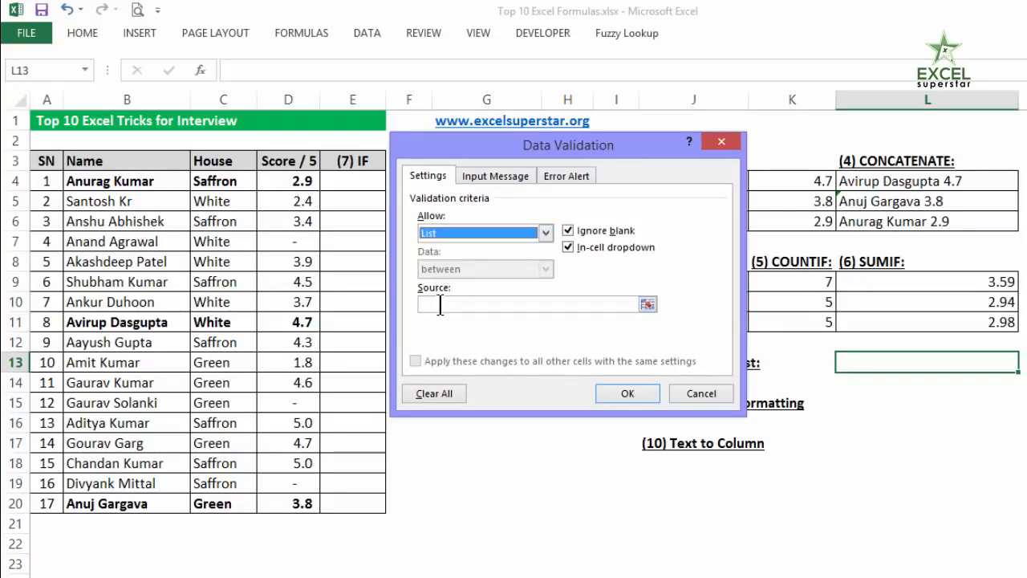
click(440, 304)
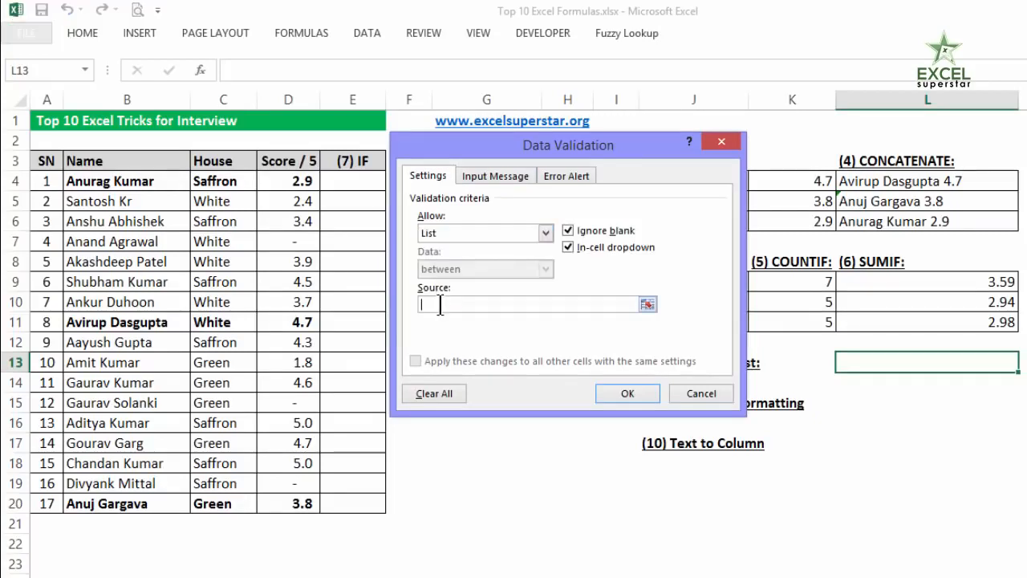
drag(144, 182, 117, 505)
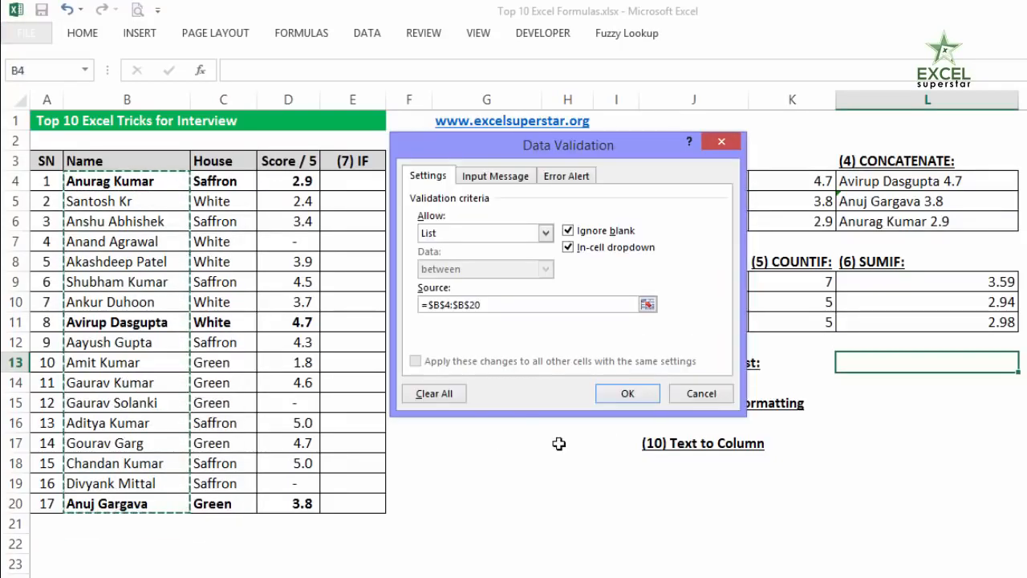
click(626, 395)
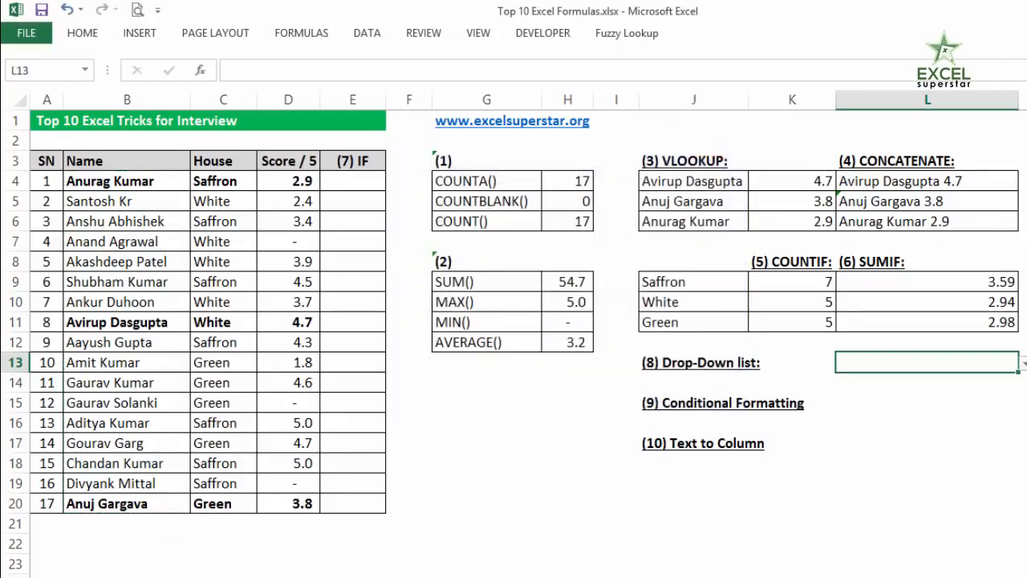
Step: Browse the drop-down list in L13 and choose the name that stands in row 9 of the score table
click(1023, 365)
drag(1021, 404, 1020, 425)
click(863, 405)
click(1023, 365)
scroll(962, 386, up, 2)
click(962, 386)
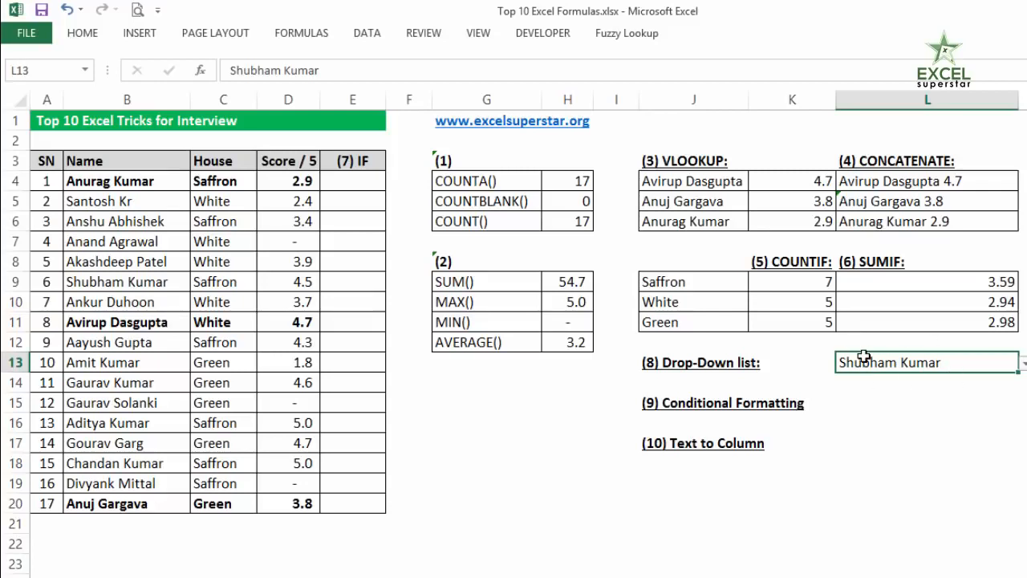
Step: Copy L13 with its drop-down list into J4, the first lookup name under VLOOKUP
key(ctrl+c)
click(702, 177)
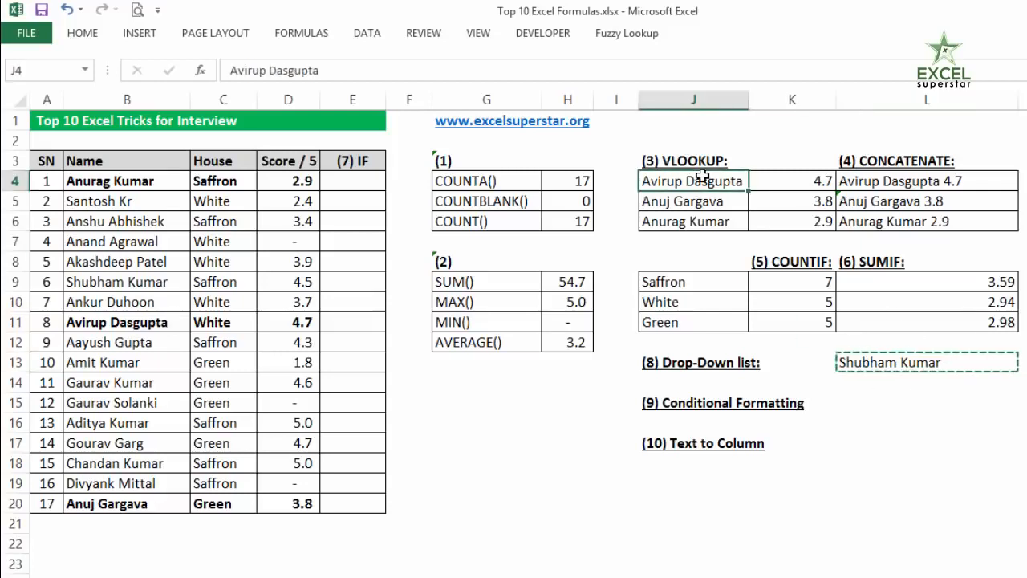
key(ctrl+v)
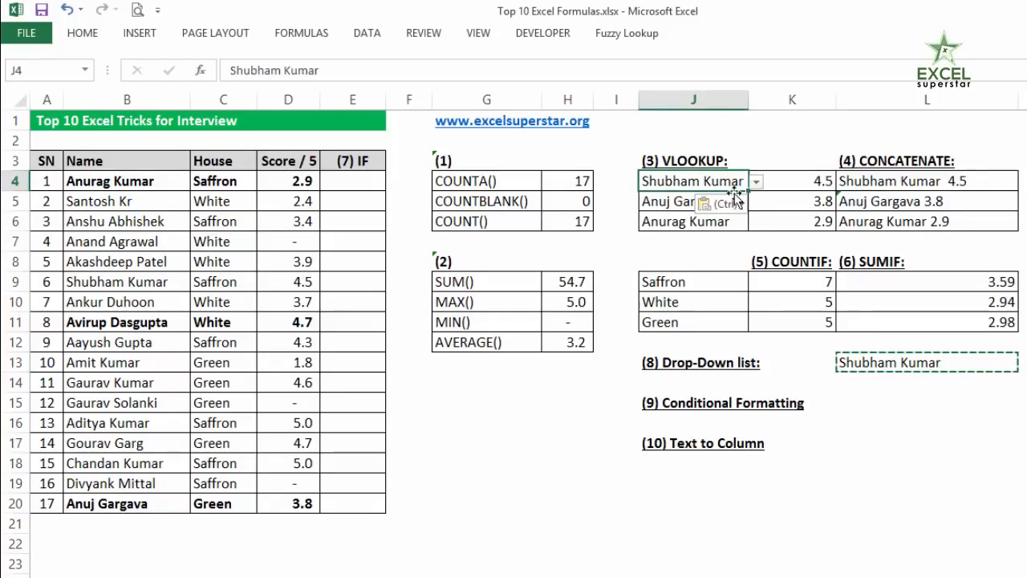
Step: Try several names from J4's drop-down list to update the lookup, ending with the name from row 5 of the score table
click(756, 183)
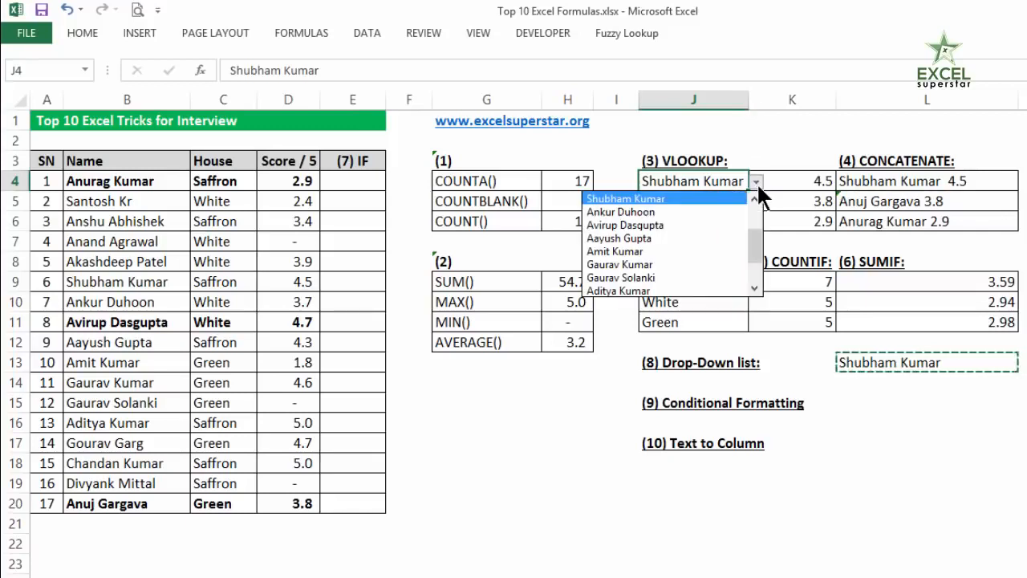
click(677, 224)
click(754, 184)
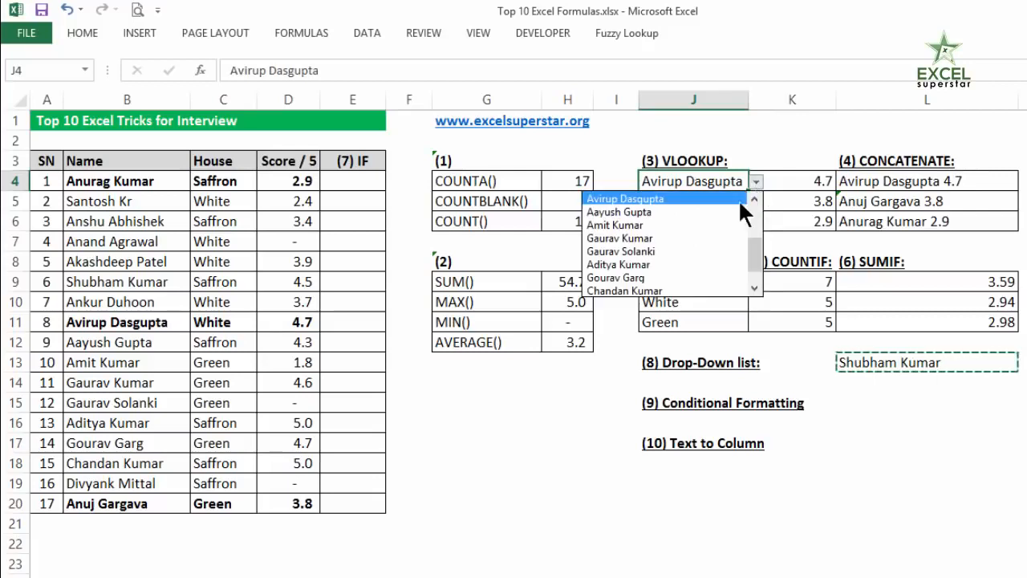
click(693, 261)
click(755, 184)
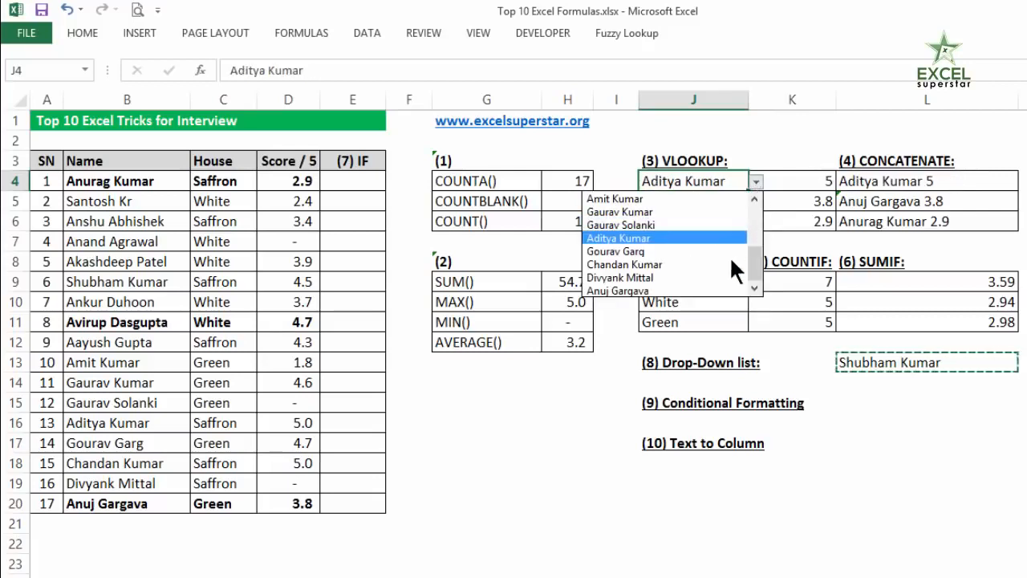
scroll(750, 257, up, 3)
click(724, 213)
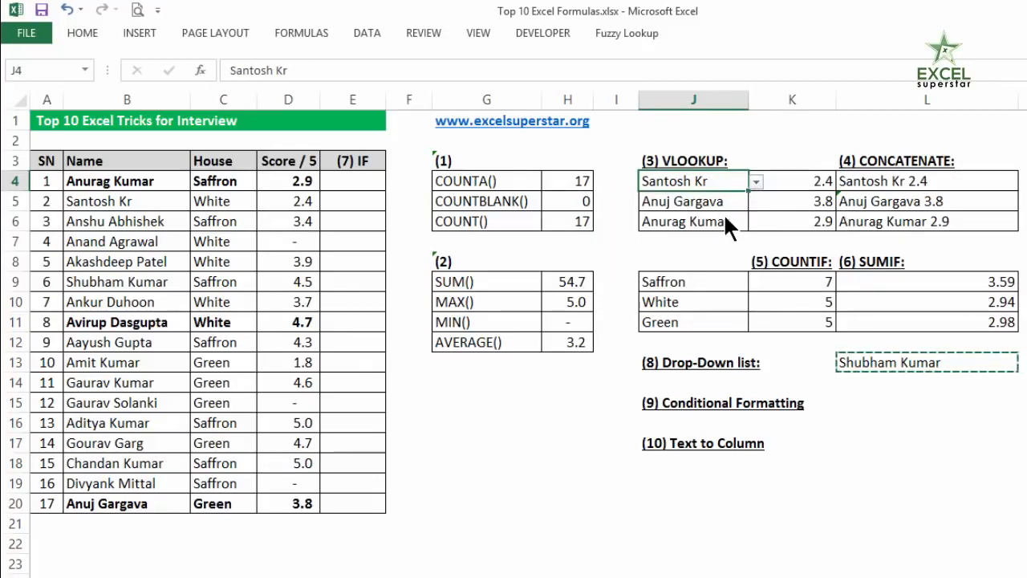
click(700, 161)
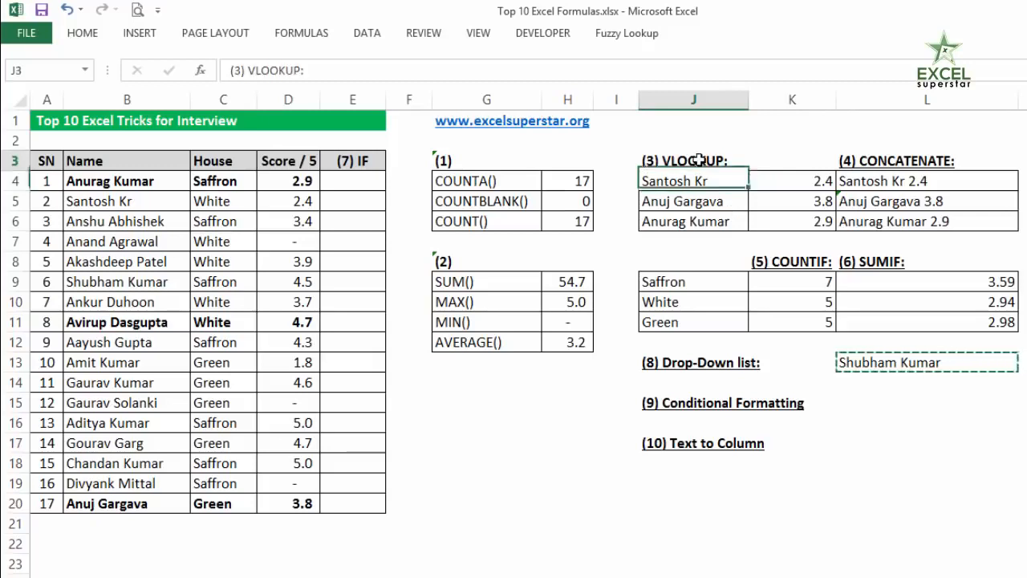
click(725, 358)
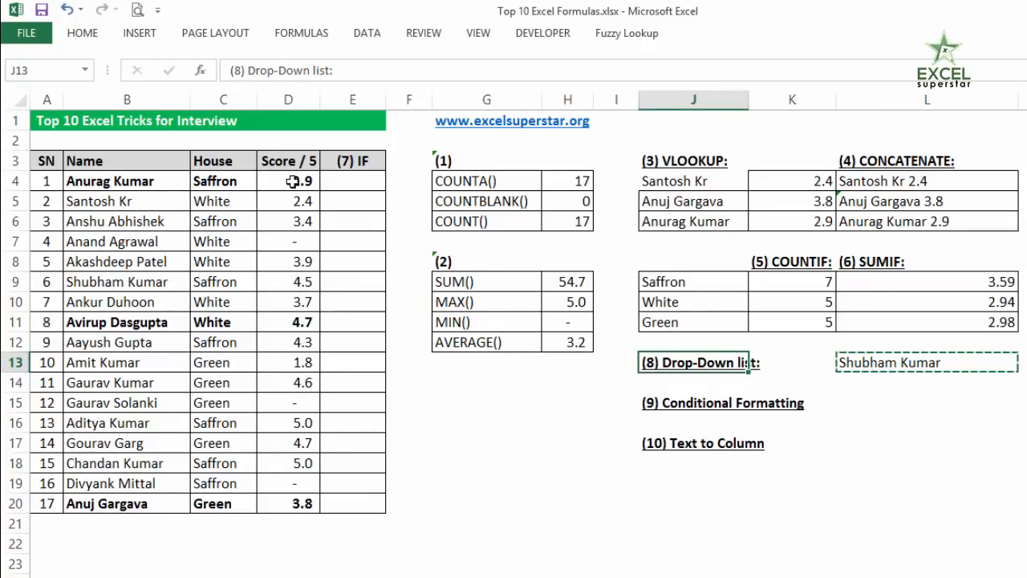
Step: Apply a Greater Than conditional formatting rule to the scores in D4:D20, using 3.4 and Green Fill with Dark Green Text
drag(293, 178, 294, 503)
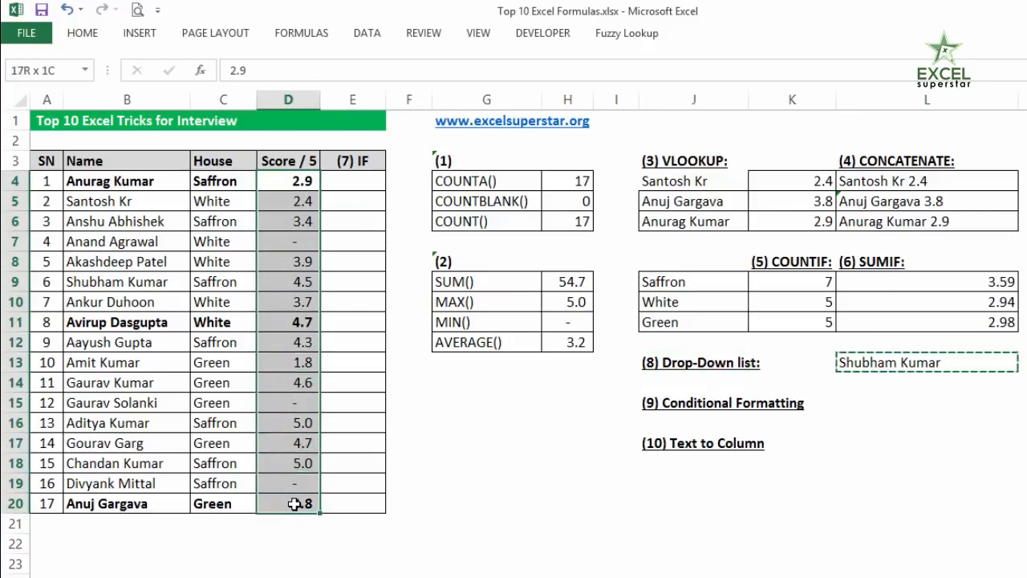
click(81, 34)
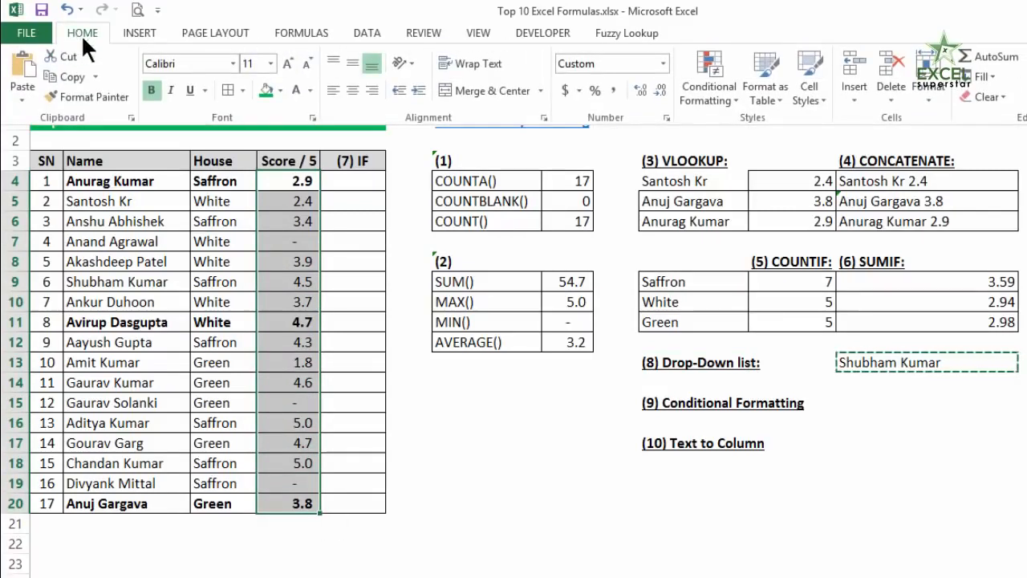
click(728, 81)
mouse_move(722, 119)
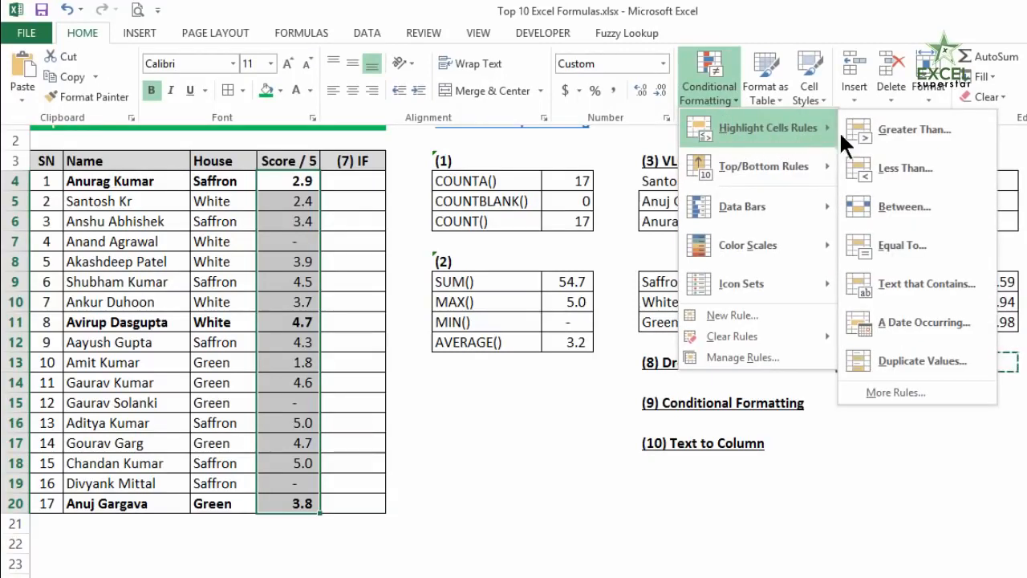
click(900, 137)
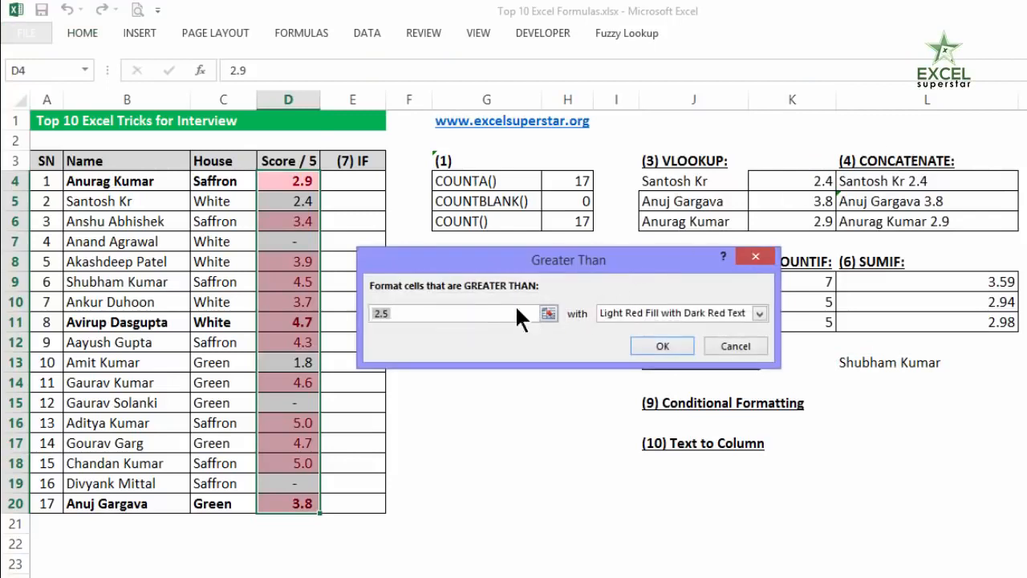
text(3)
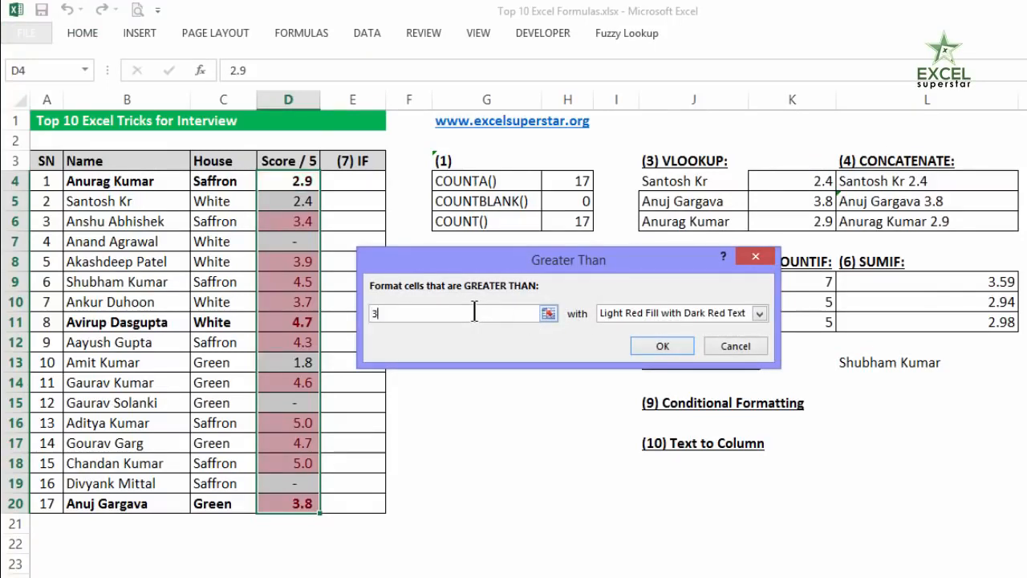
text(.4)
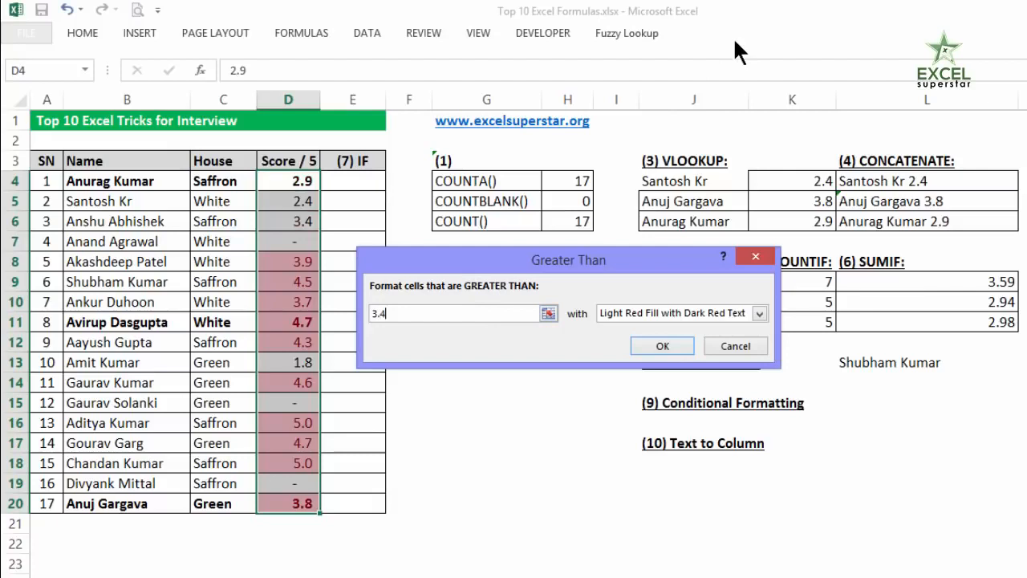
click(642, 314)
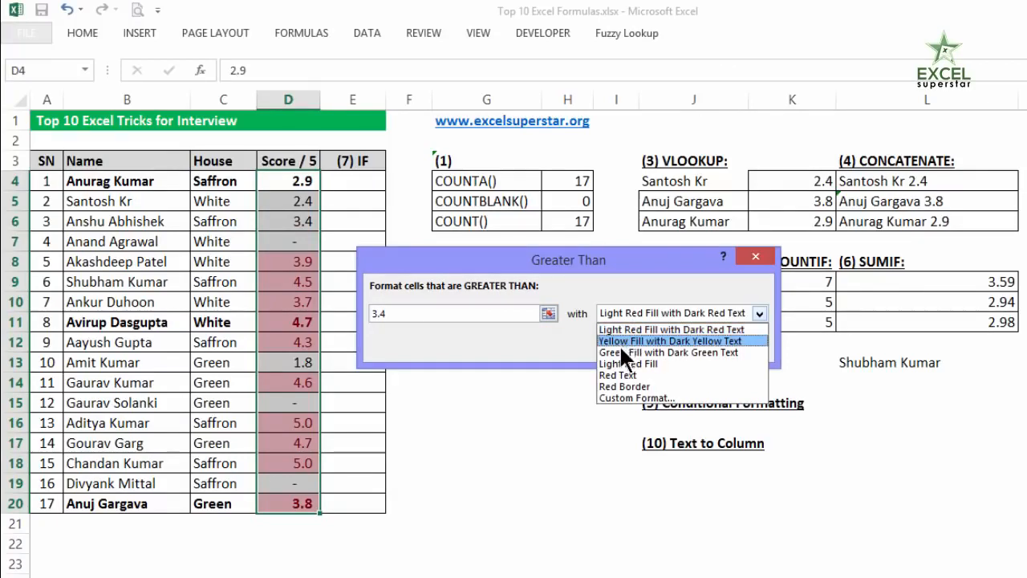
click(618, 351)
click(662, 346)
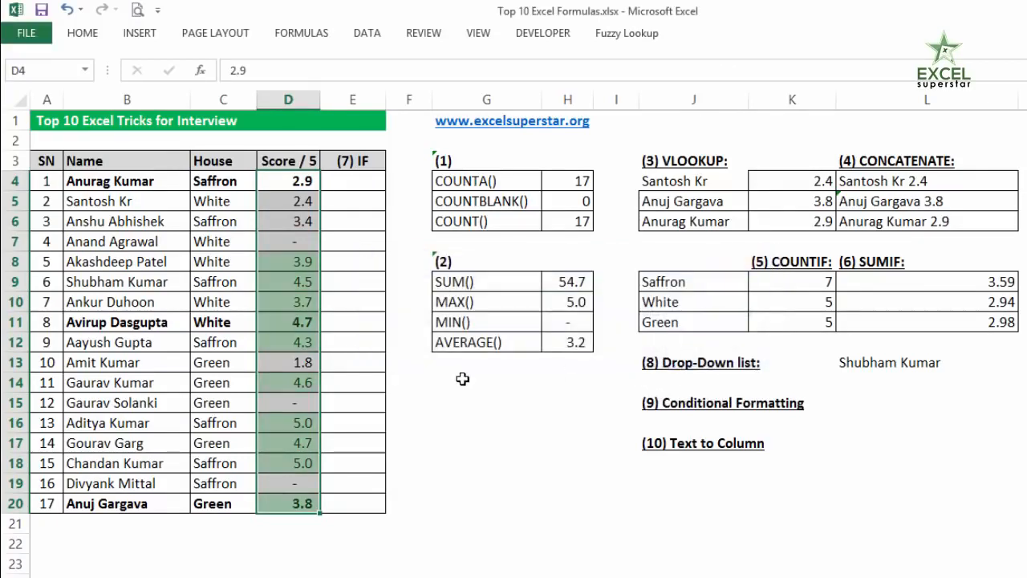
click(459, 365)
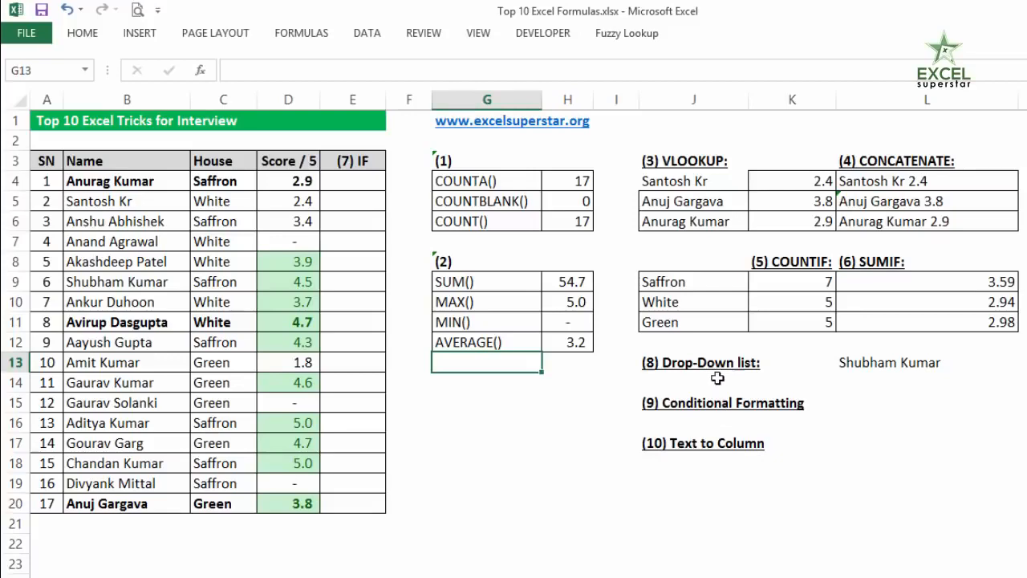
Step: Start Text to Columns on the names in B26:B42 as Delimited data and add Space as a delimiter
scroll(718, 376, down, 3)
scroll(717, 375, down, 4)
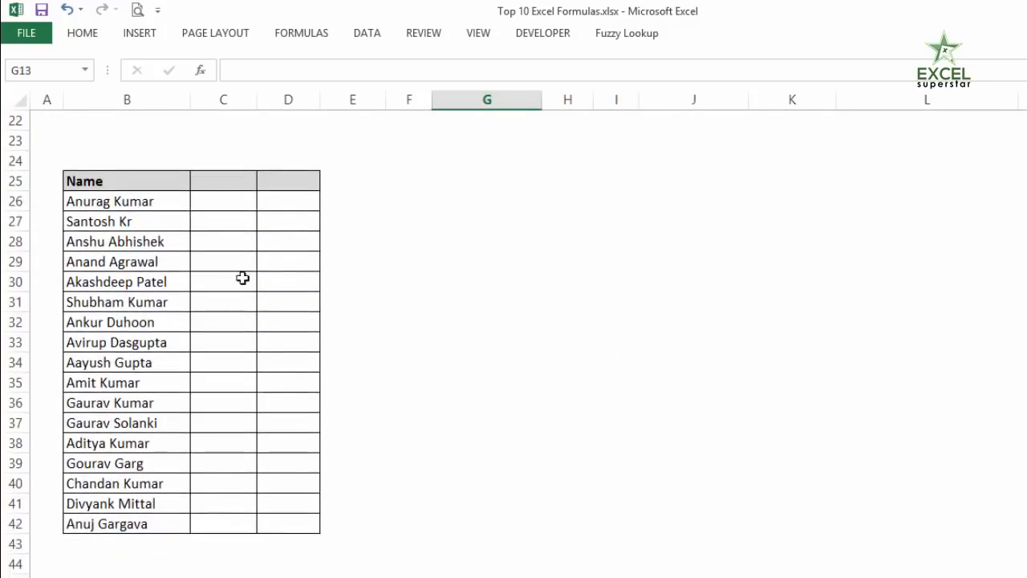
drag(137, 203, 137, 522)
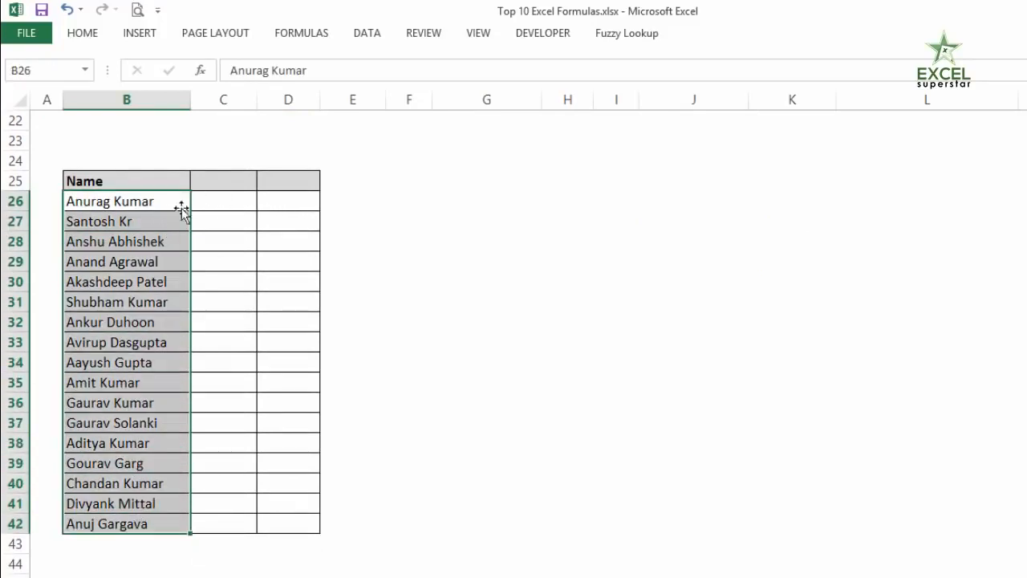
click(120, 201)
drag(119, 200, 136, 502)
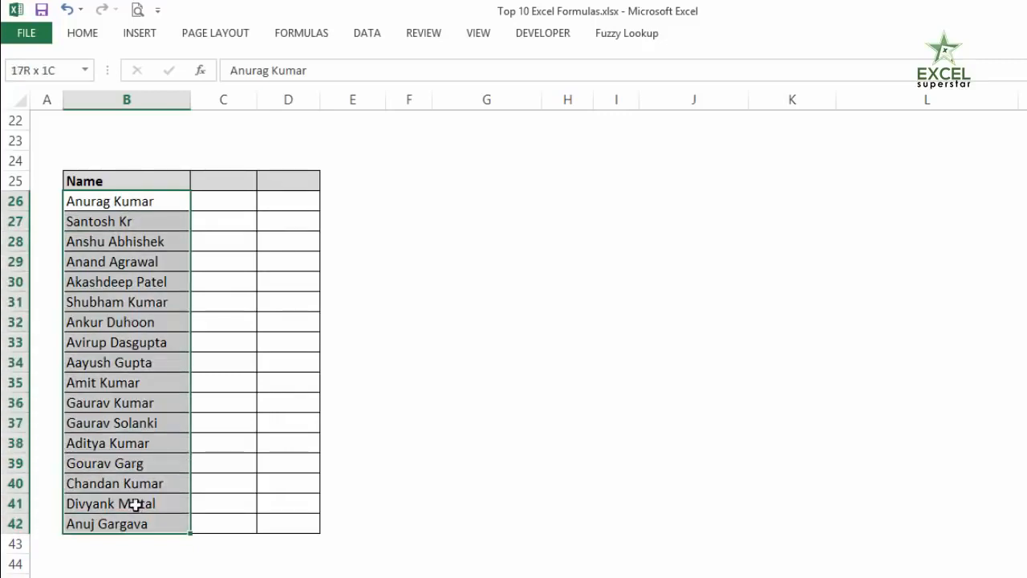
click(358, 33)
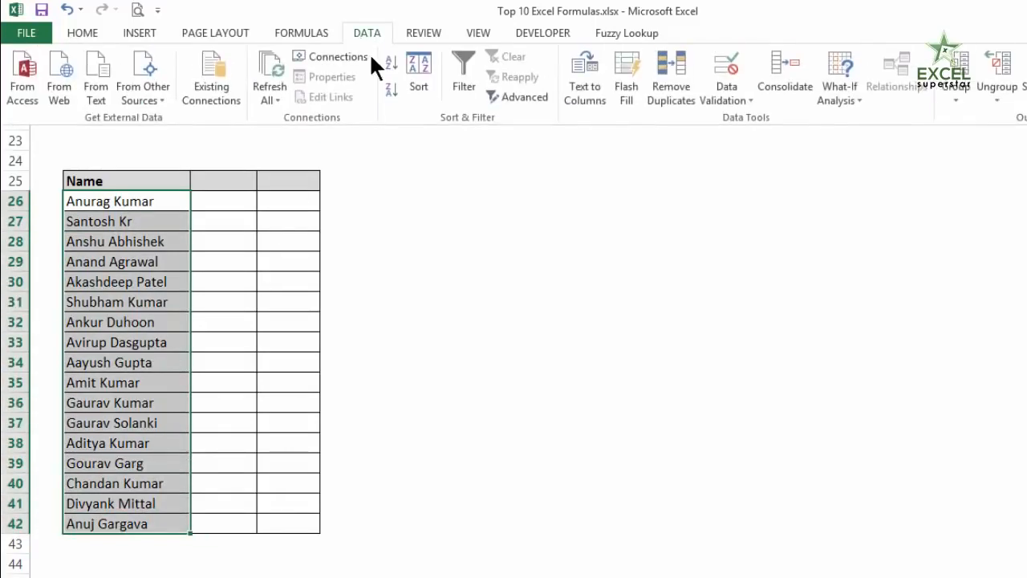
click(589, 92)
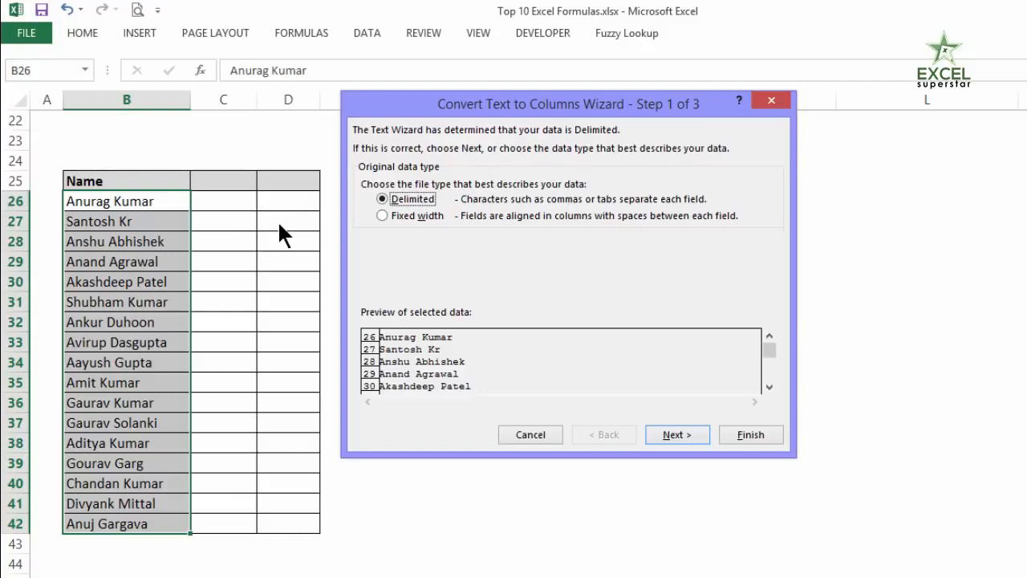
click(671, 432)
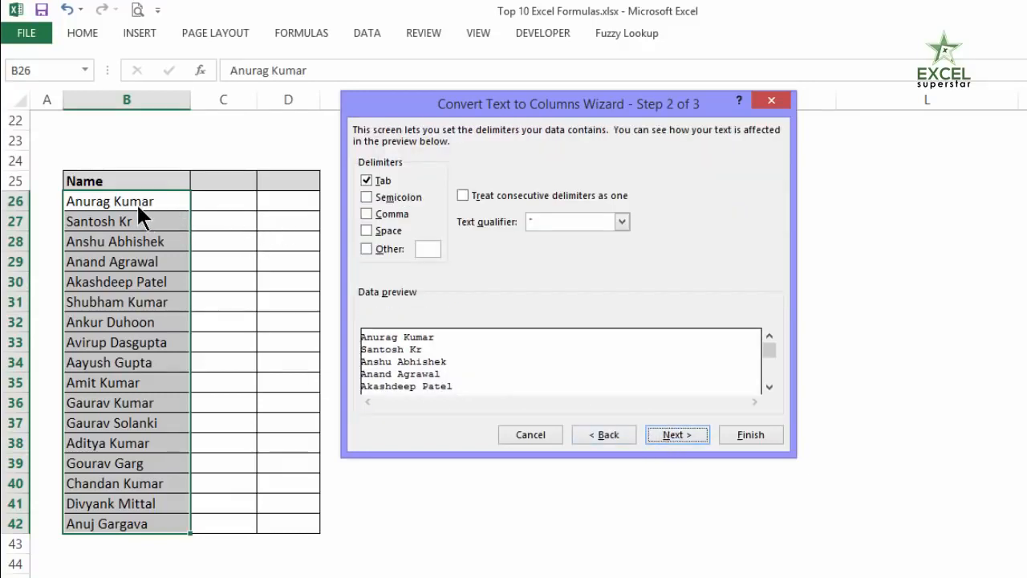
click(365, 230)
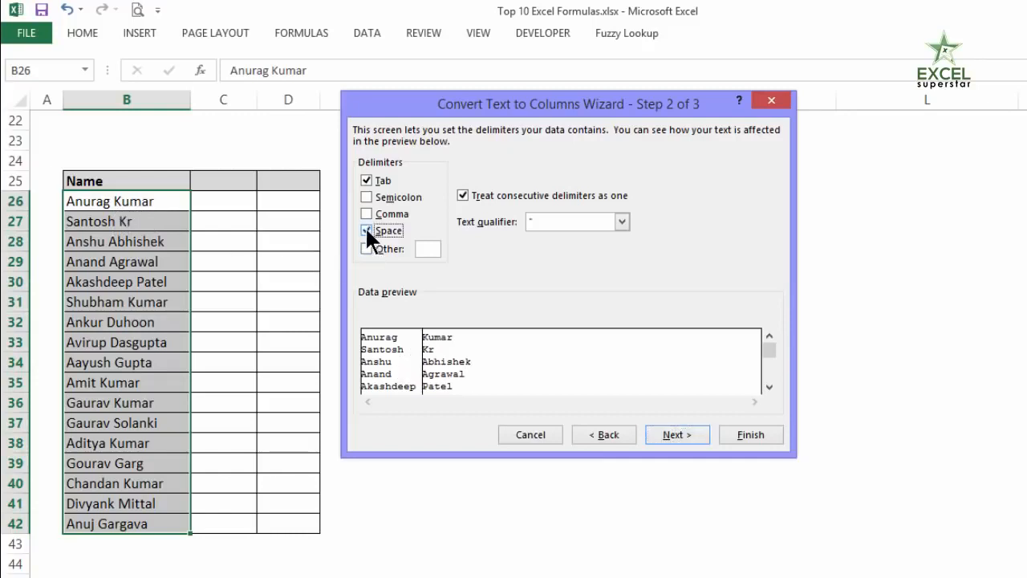
Step: Set the destination of the split names to C26 and finish the conversion, accepting replacement of the existing data
click(657, 431)
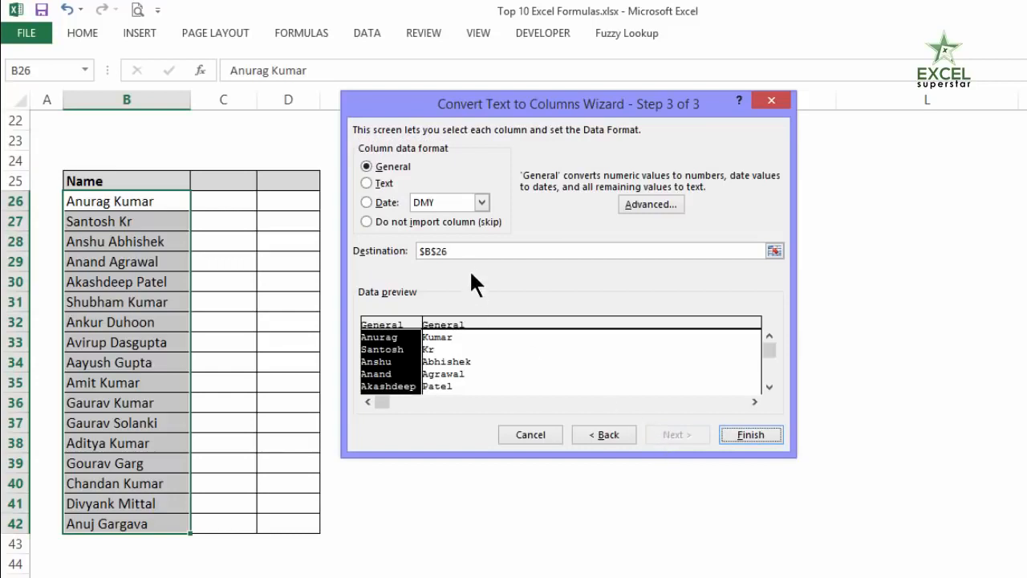
click(419, 252)
key(BackSpace)
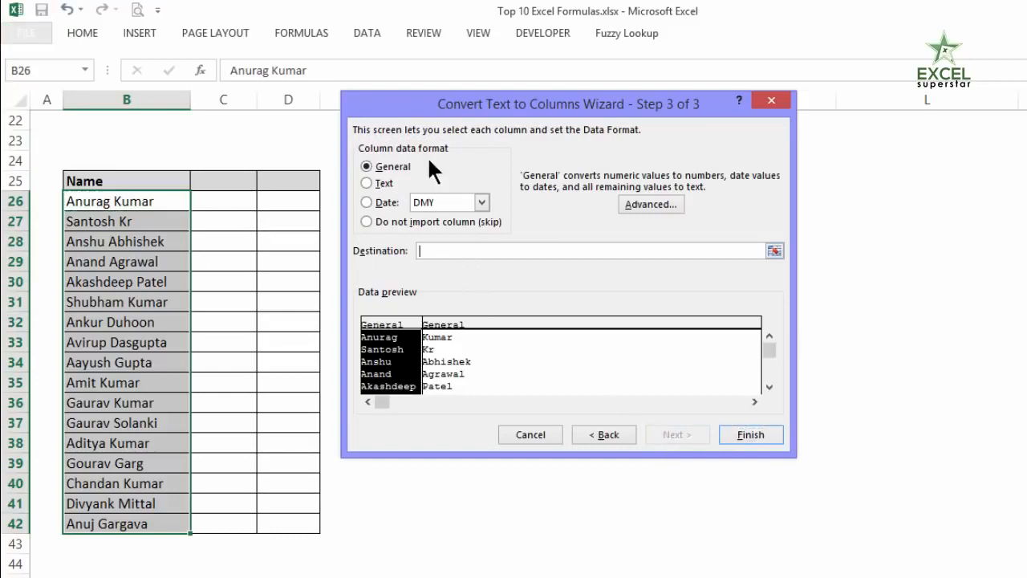
click(231, 200)
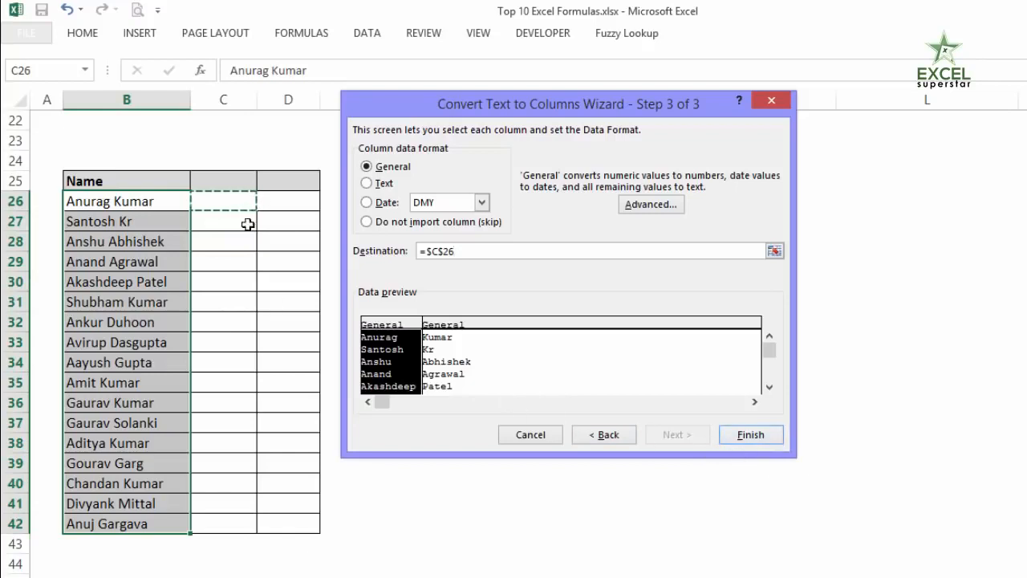
click(750, 437)
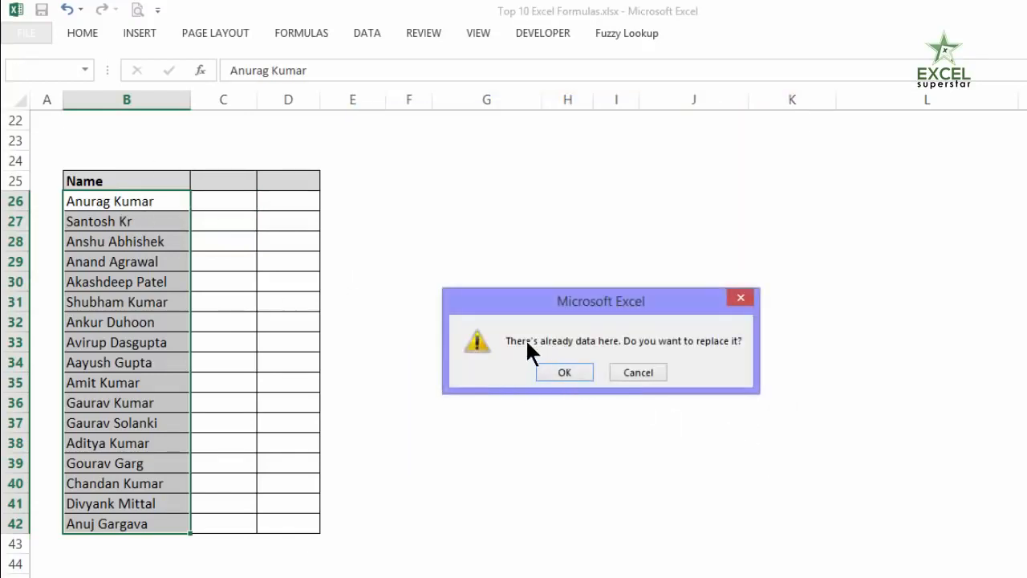
click(576, 365)
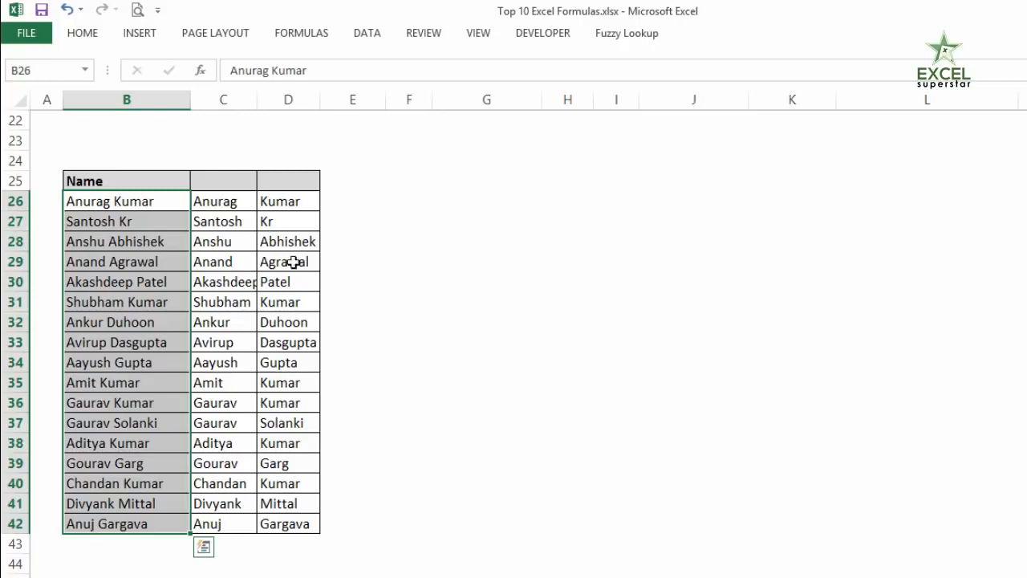
Step: Widen columns C and D to fit the split first and last names
double_click(258, 100)
click(337, 100)
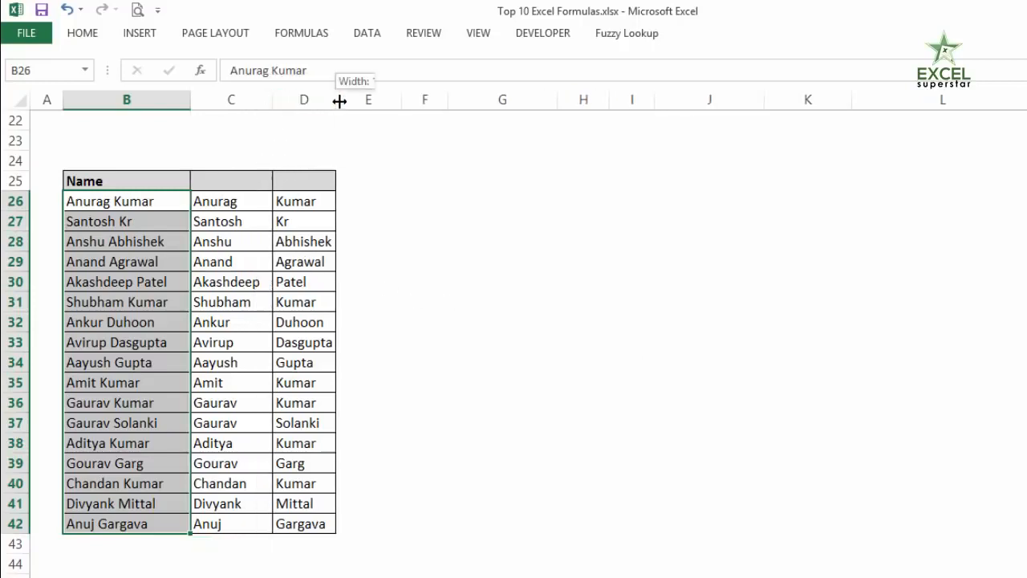
double_click(340, 99)
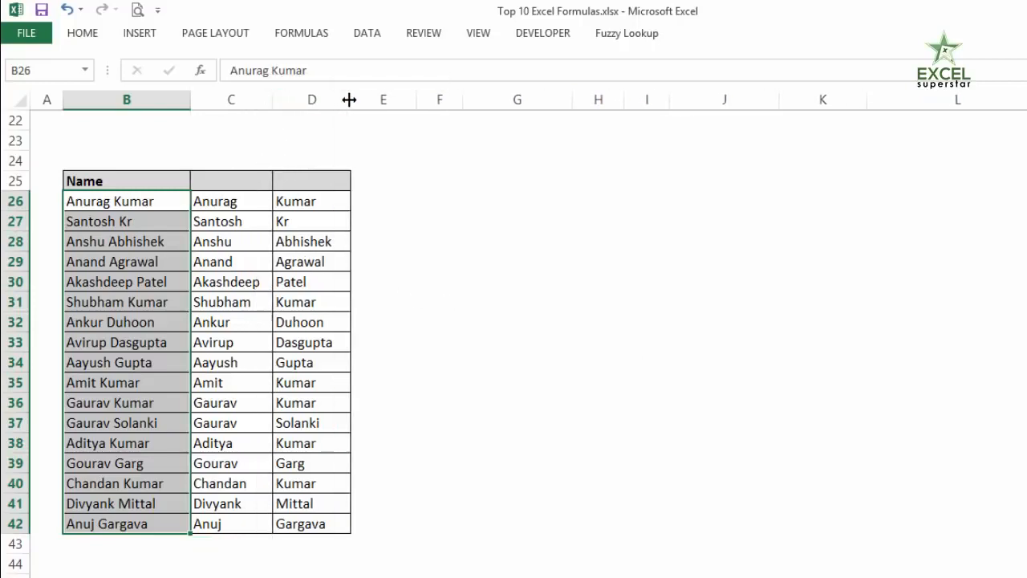
click(396, 193)
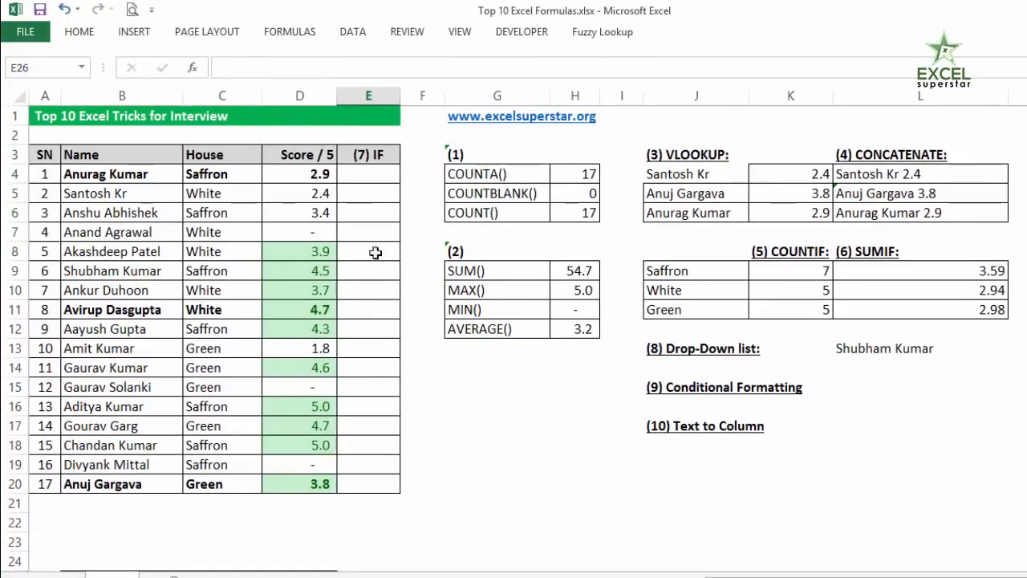
Step: Write the formula =IF(D4=0,"Re-Test","") in E4, the first cell of the IF column
drag(373, 172, 374, 485)
click(375, 172)
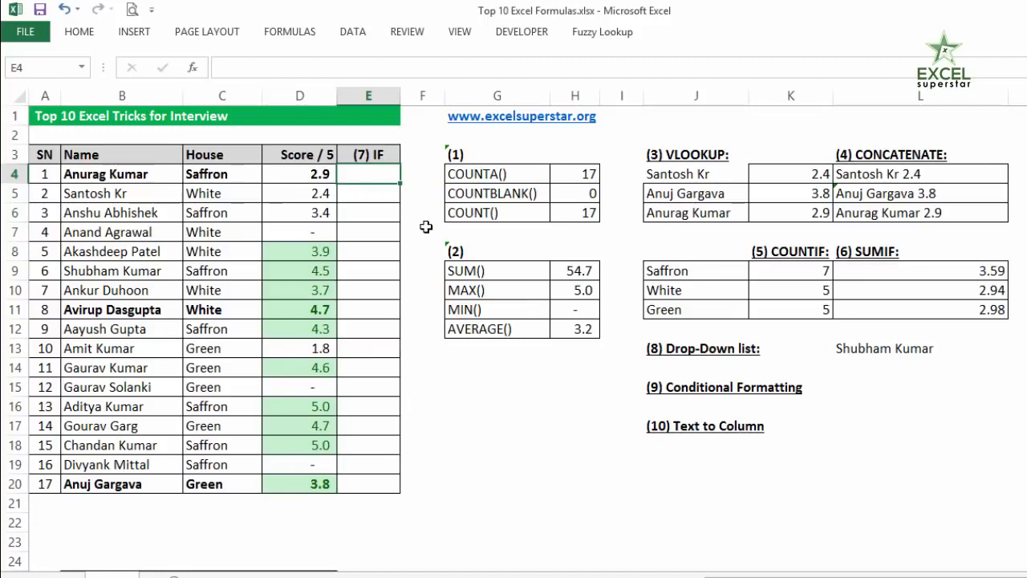
text(=IF()
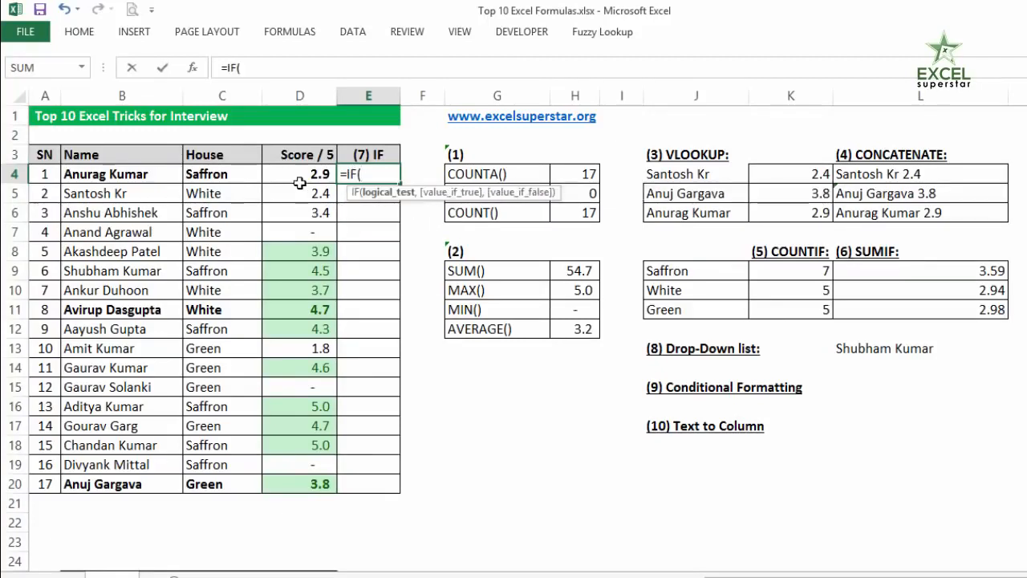
click(299, 179)
text(=)
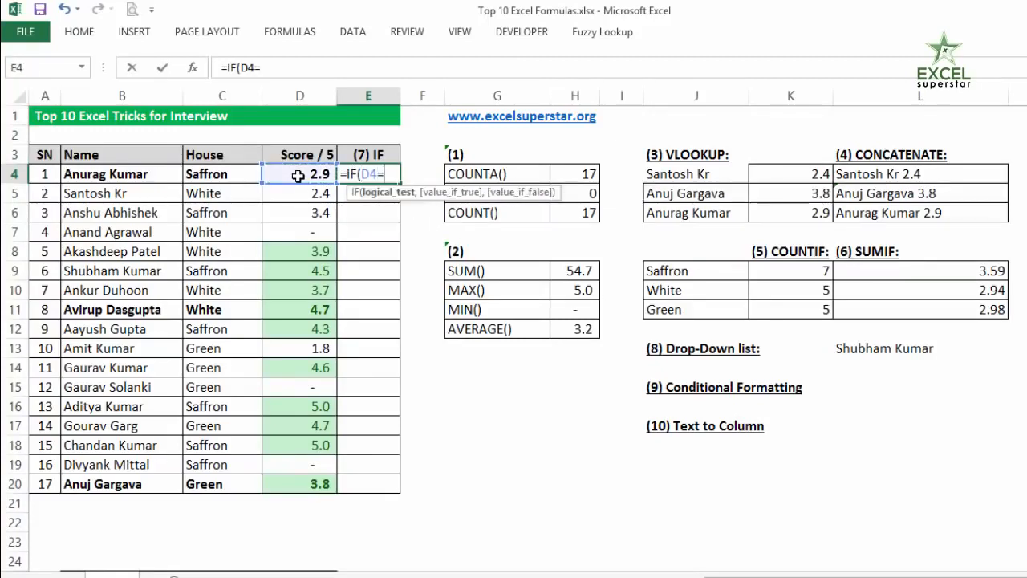
text(0,"R)
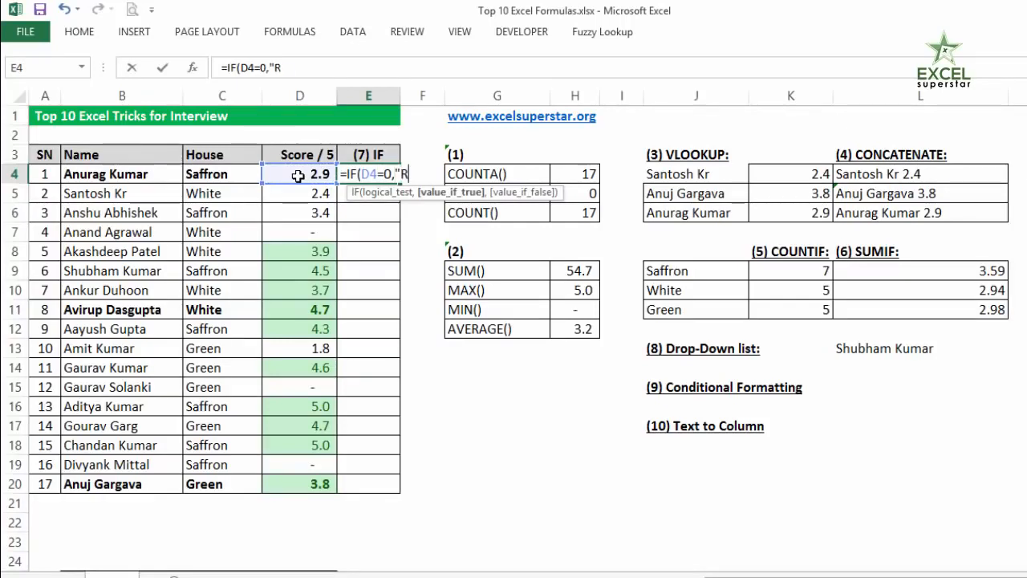
text(e-Test)
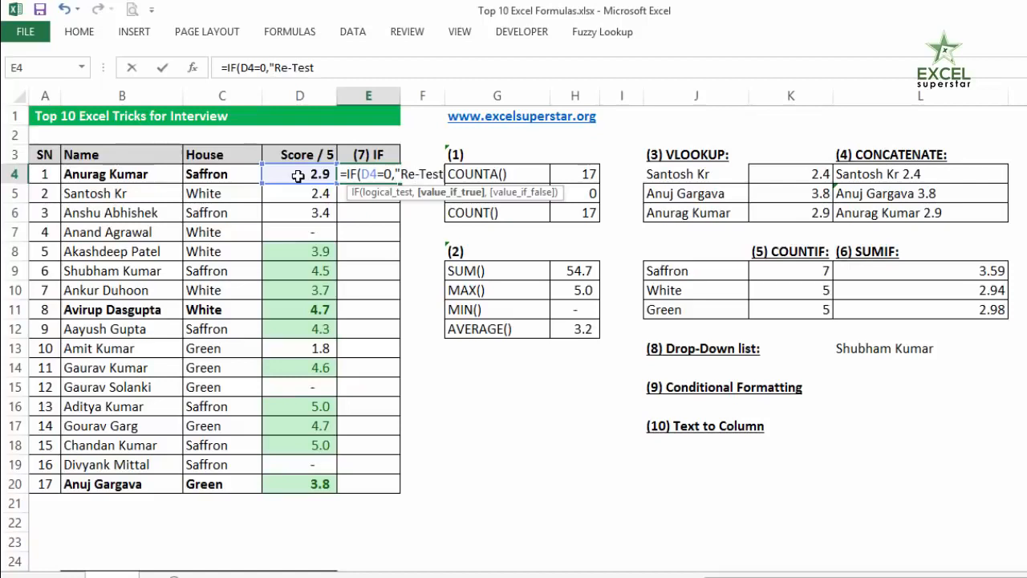
text(")
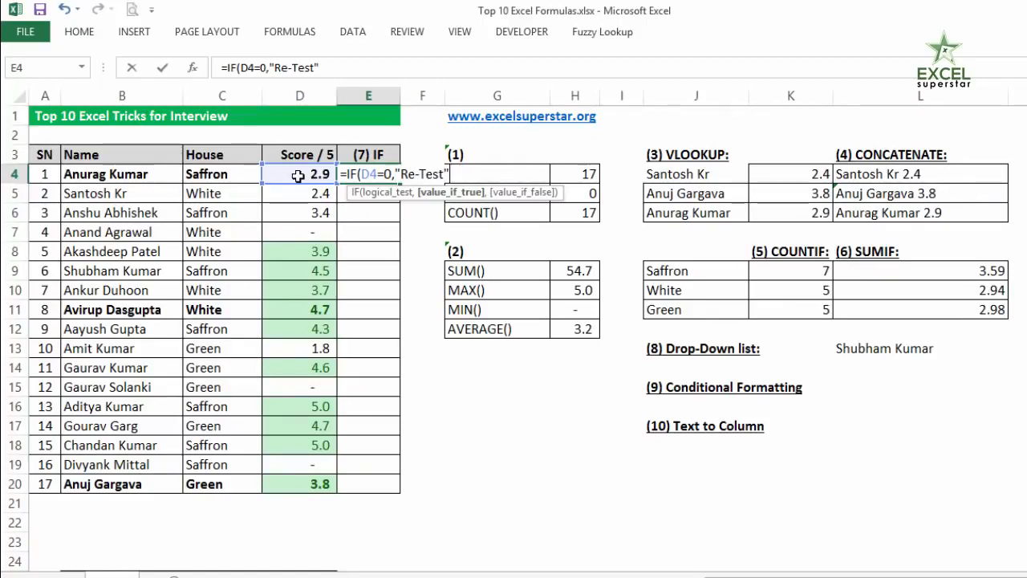
text(,)
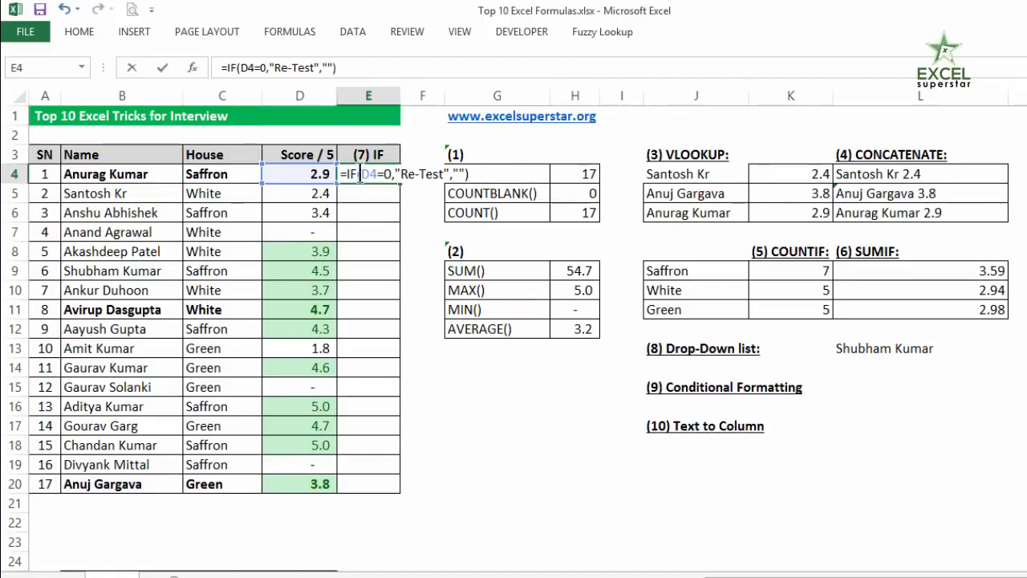
Step: Review the arguments of E4's IF formula, confirm it and fill it down through E20
click(362, 174)
drag(362, 174, 377, 174)
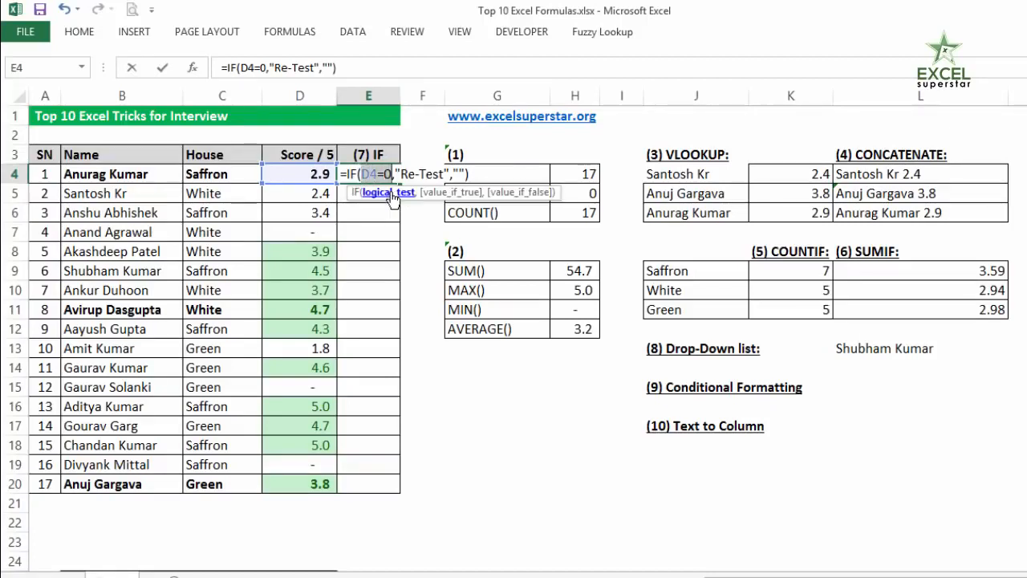
click(388, 169)
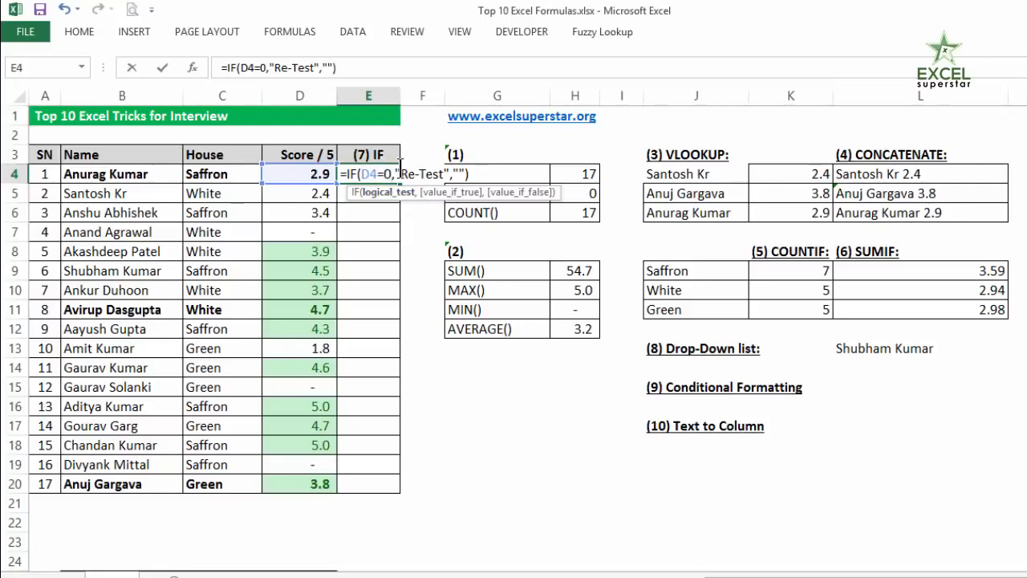
drag(399, 174, 447, 173)
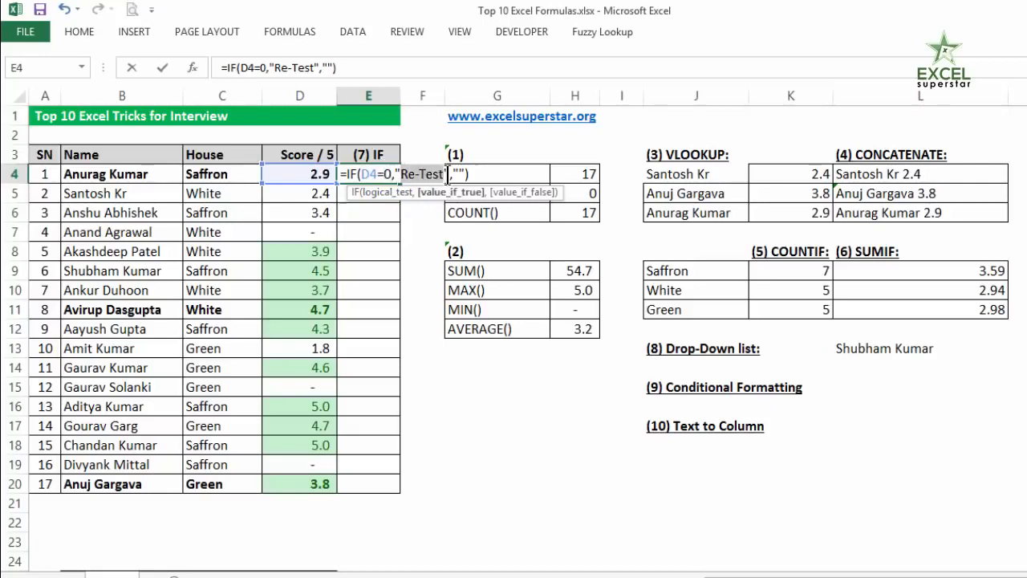
click(456, 173)
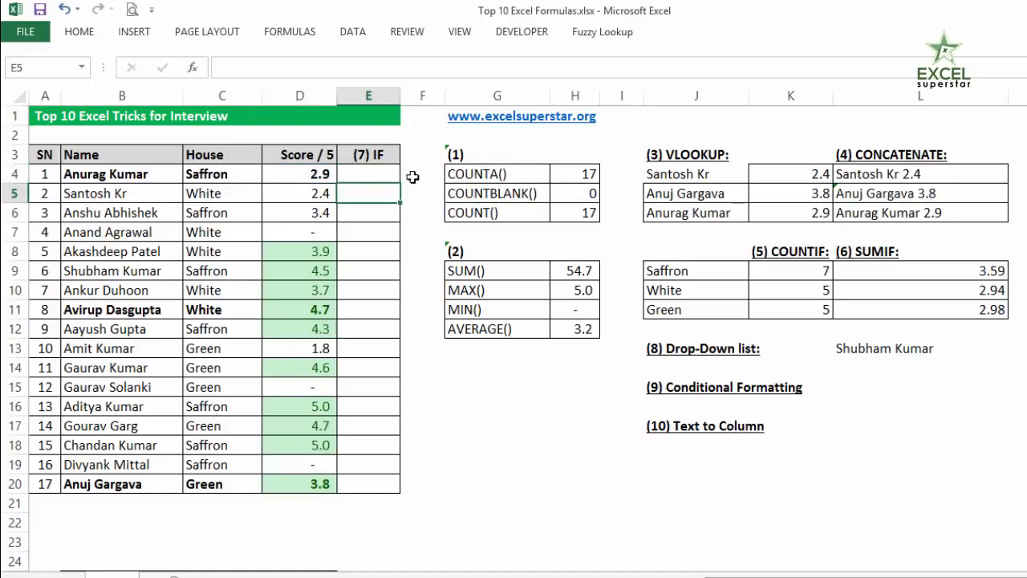
click(384, 177)
drag(404, 211, 396, 491)
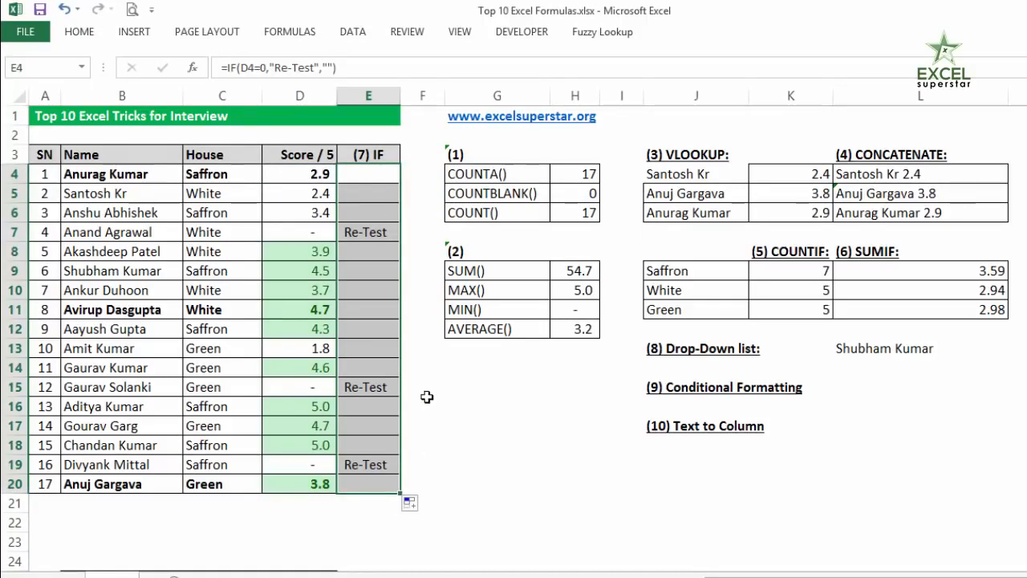